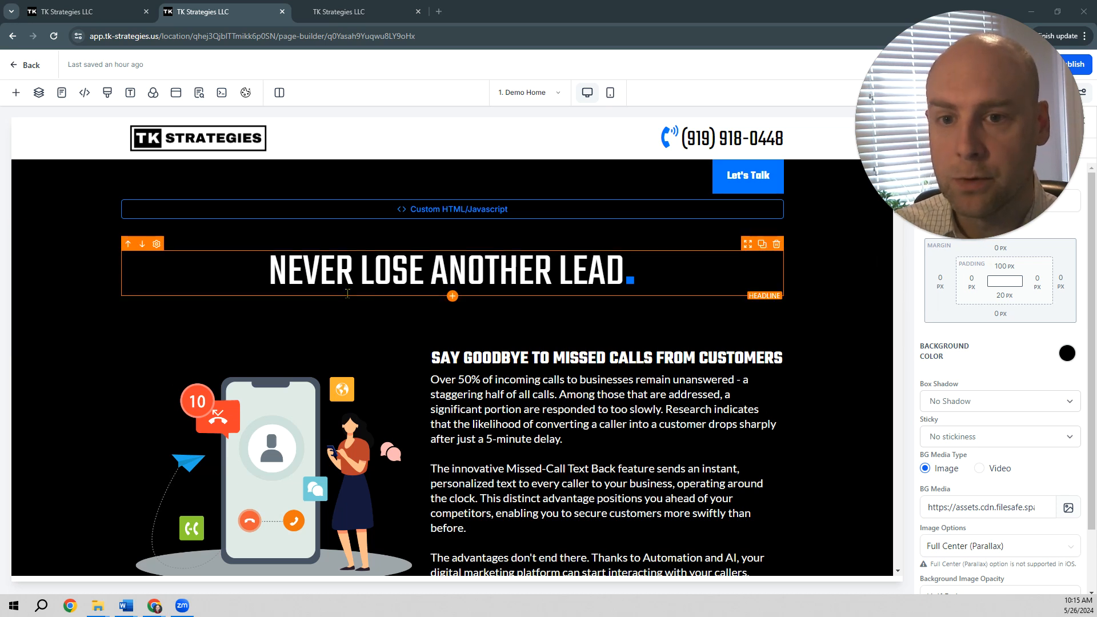
# Step: Review the demo landing page and its sign-up form, and read the workflow plan in the Automation Demo Word document
pyautogui.scroll(-6, 396, 289)
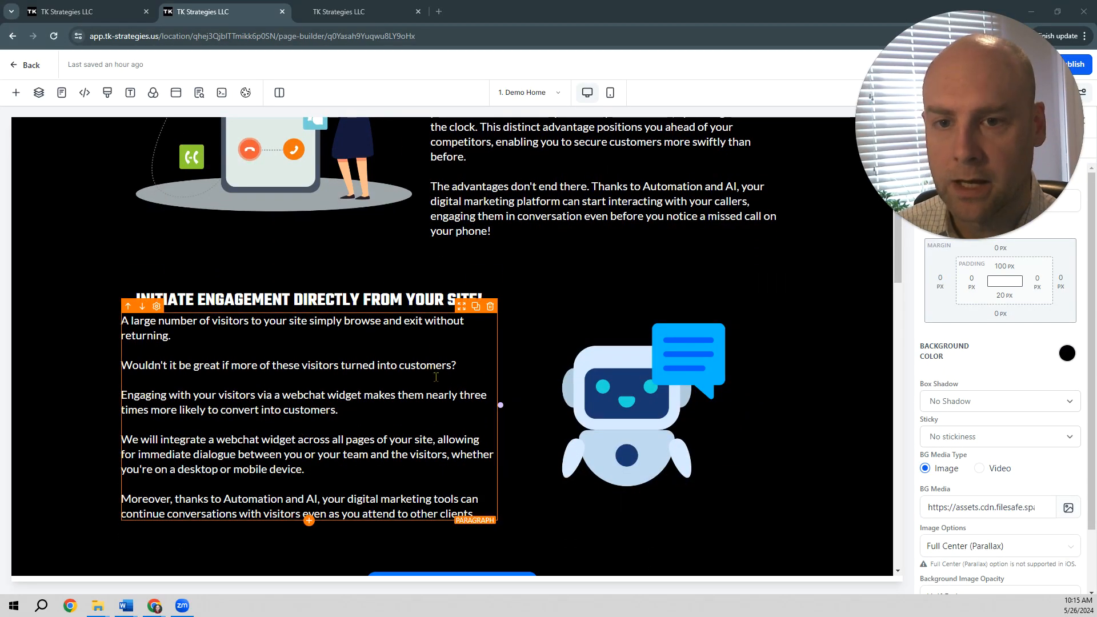
pyautogui.scroll(-8, 435, 378)
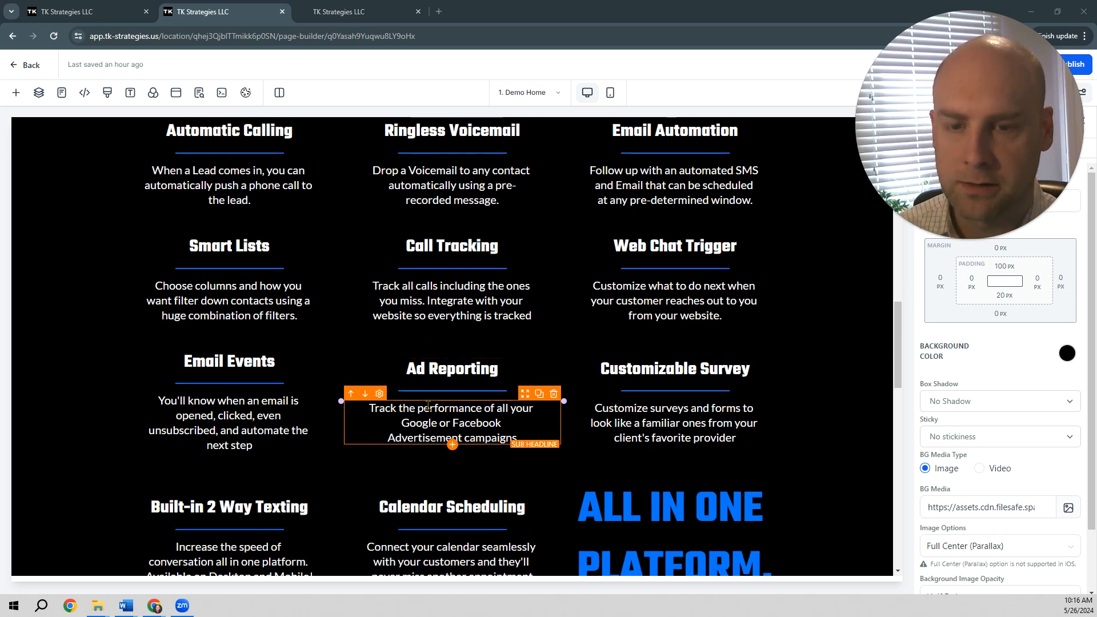
pyautogui.click(330, 19)
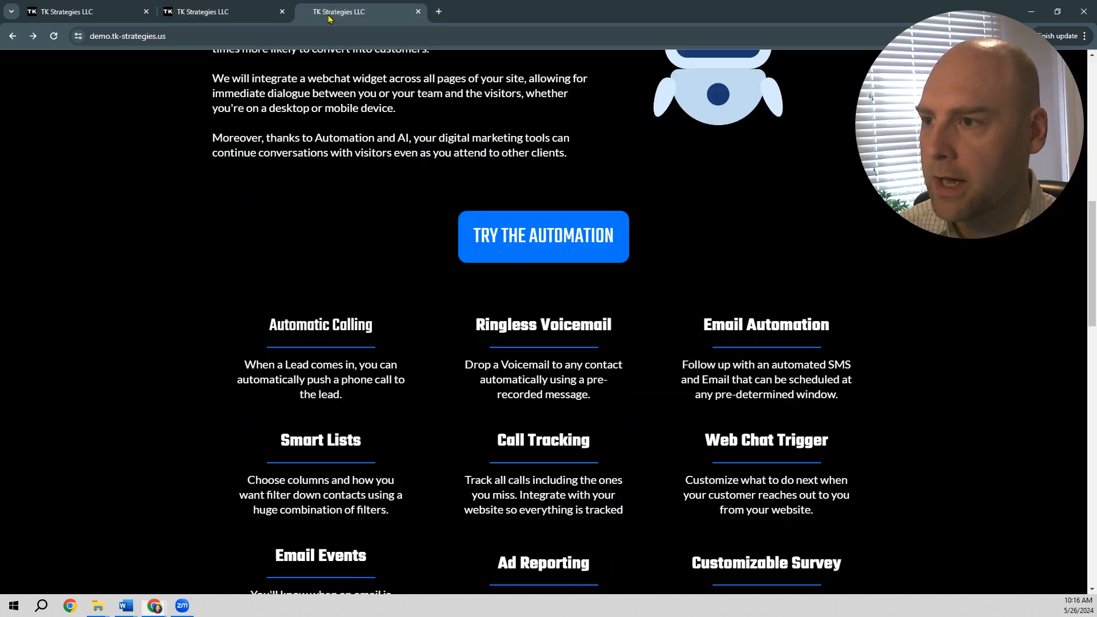
pyautogui.click(537, 234)
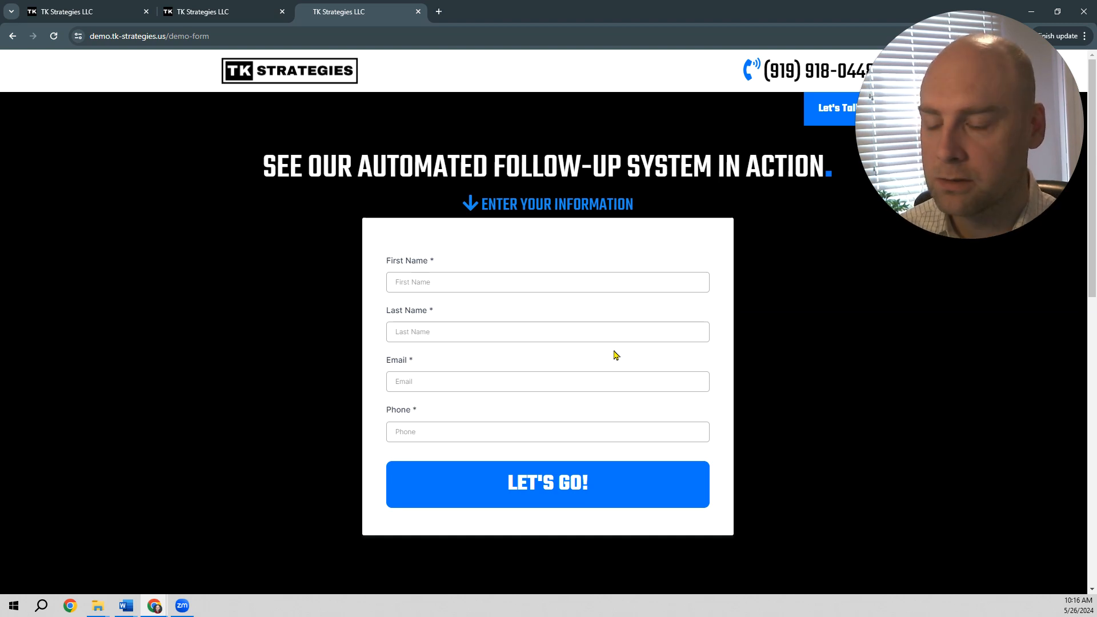
pyautogui.hotkey('alt', 'Tab')
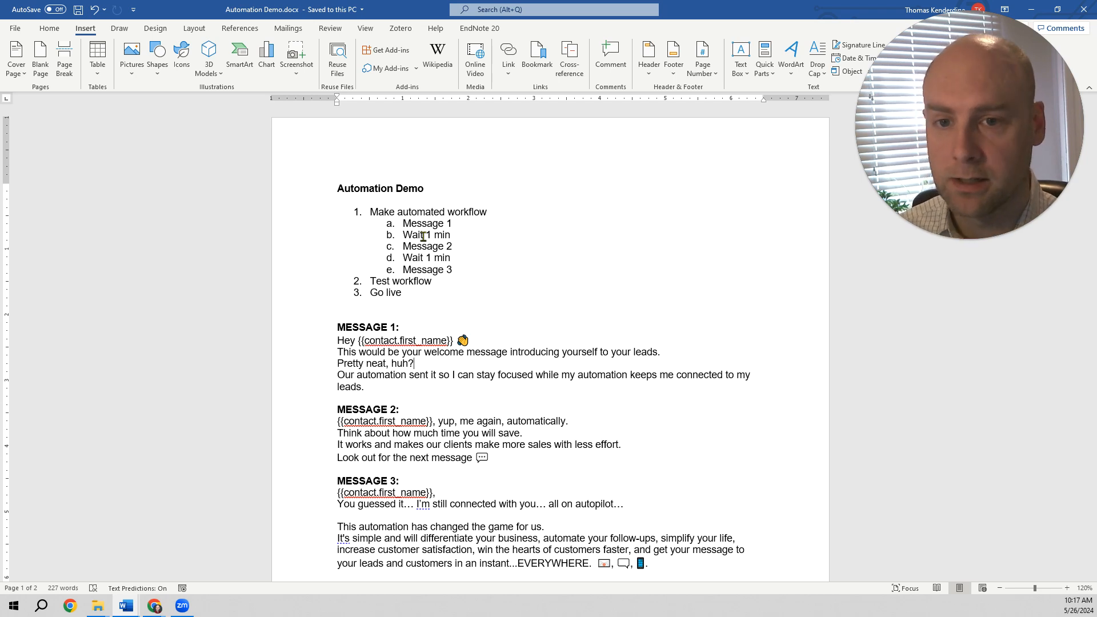
pyautogui.hotkey('alt', 'Tab')
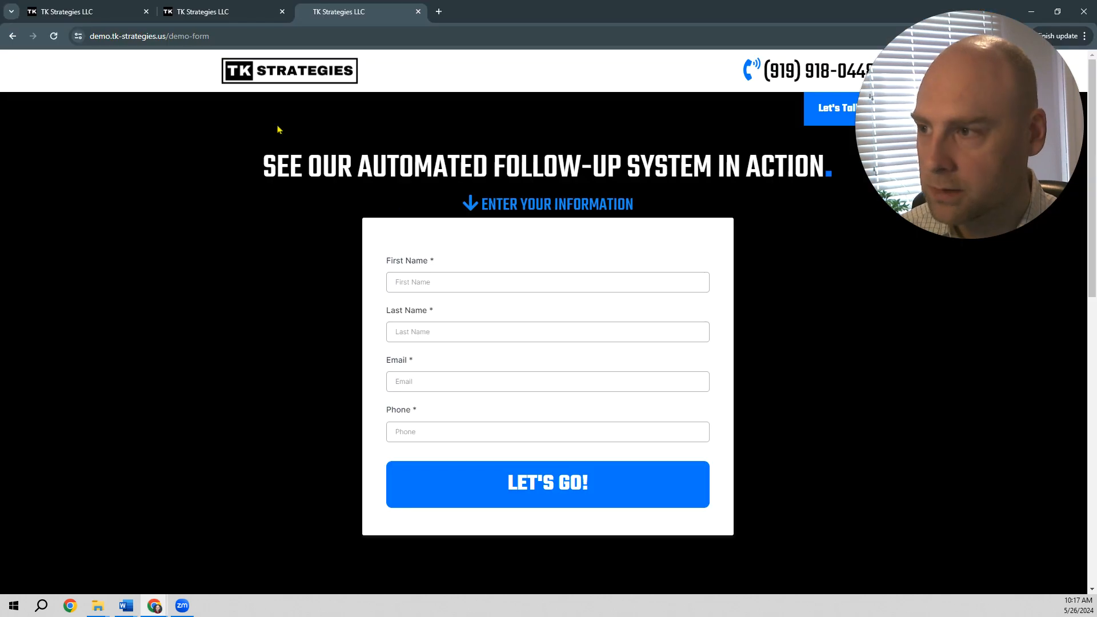
# Step: Create a new workflow from scratch in the Demonstrations folder and name it Automation Demo
pyautogui.click(118, 21)
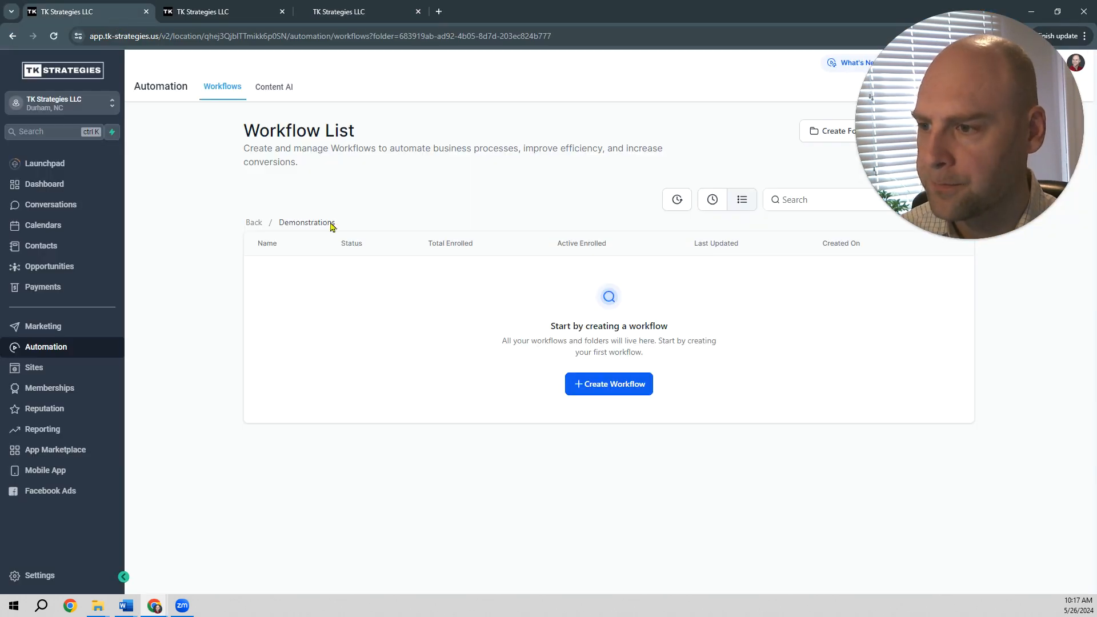
pyautogui.click(609, 384)
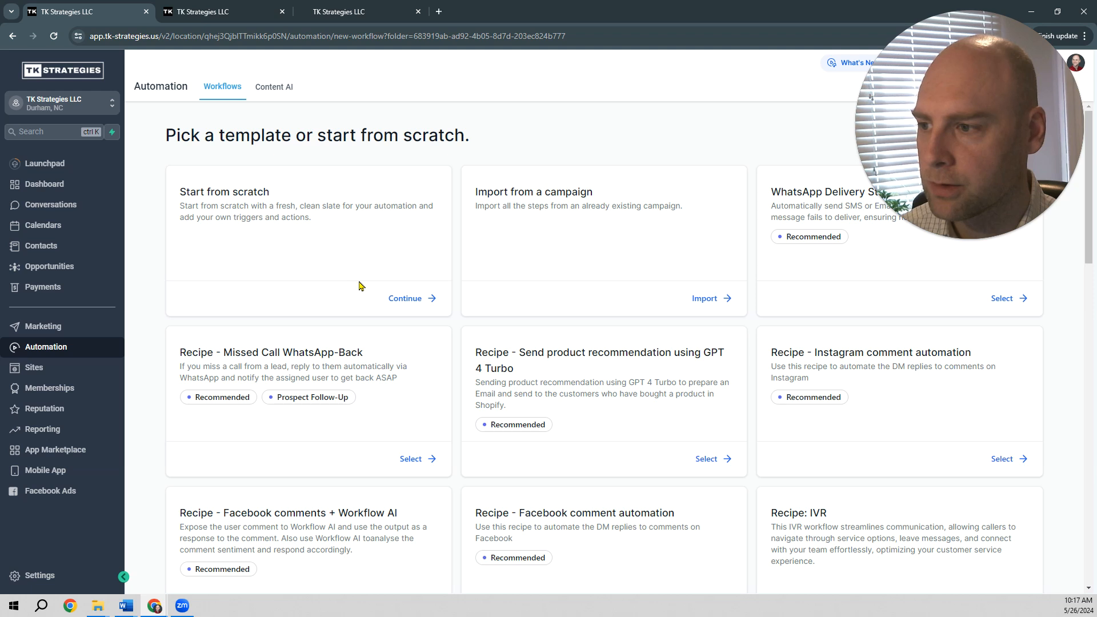
pyautogui.click(394, 298)
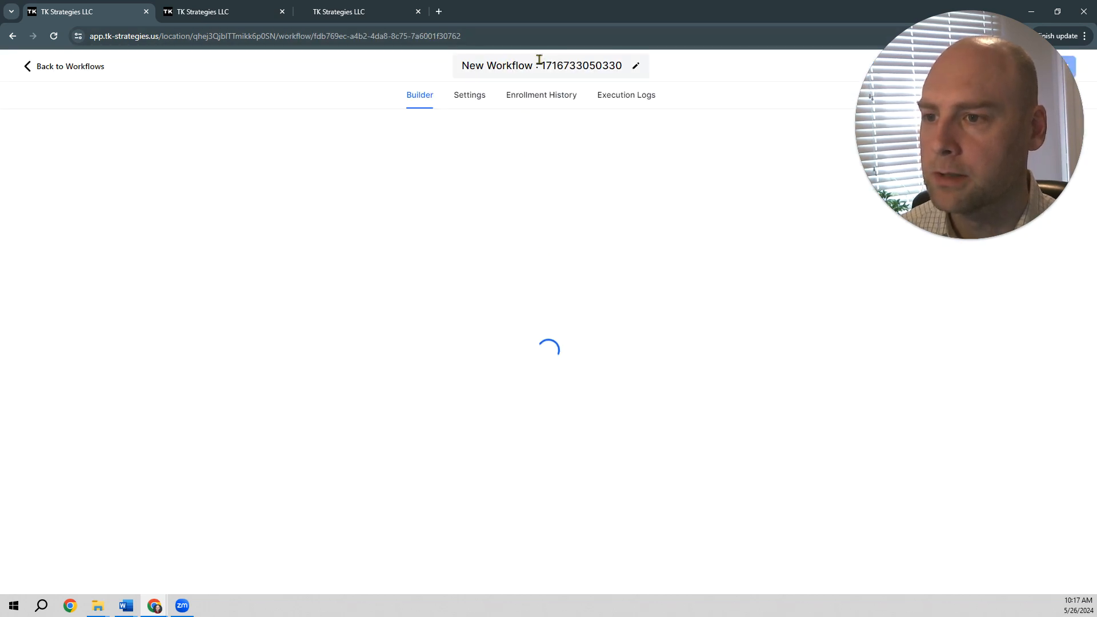
pyautogui.click(540, 64)
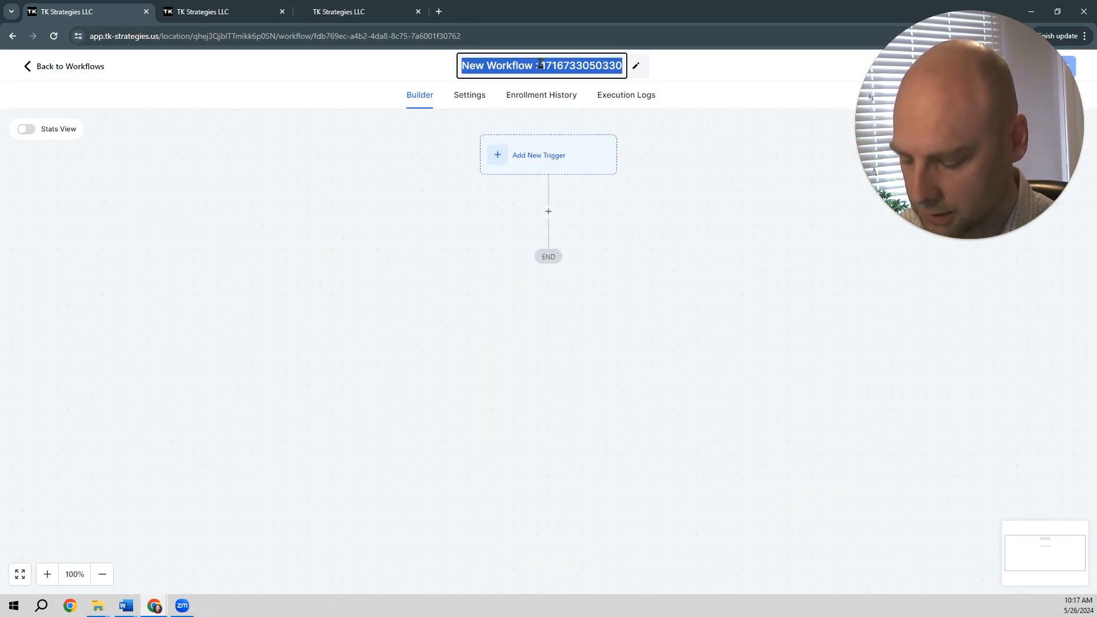
pyautogui.write('Automation Demo')
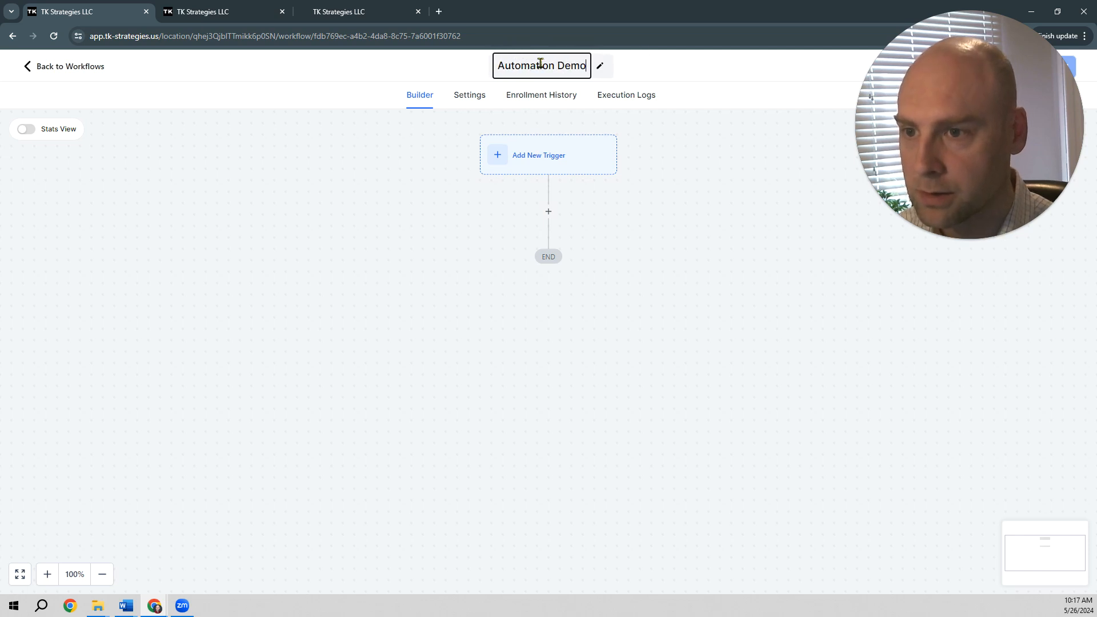
pyautogui.press('Return')
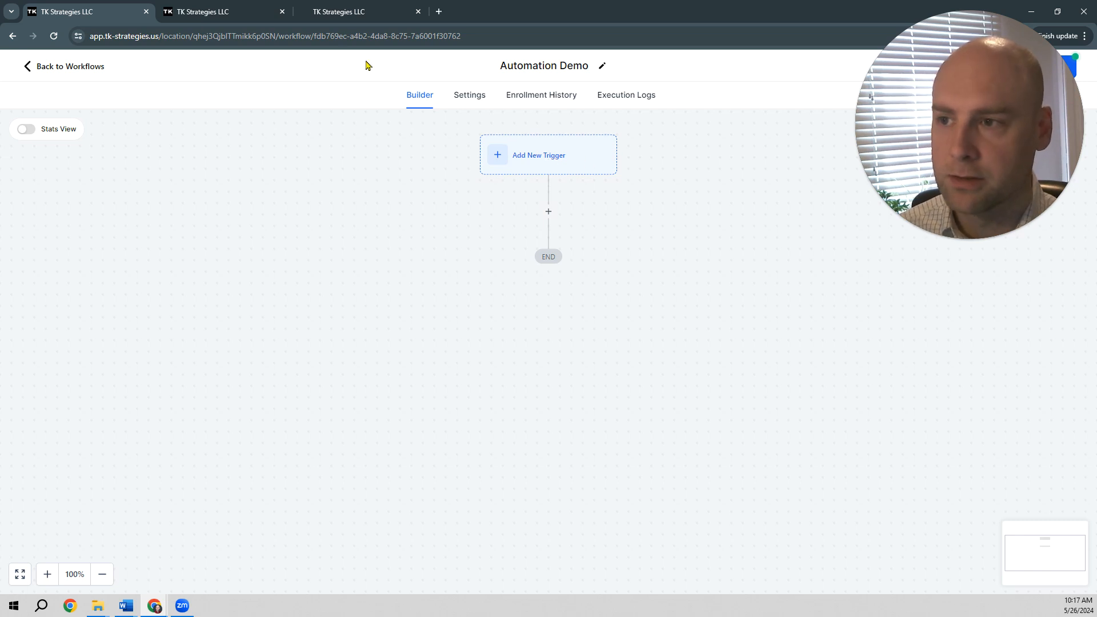
# Step: Add a Form Submitted trigger to the Automation Demo workflow
pyautogui.click(348, 22)
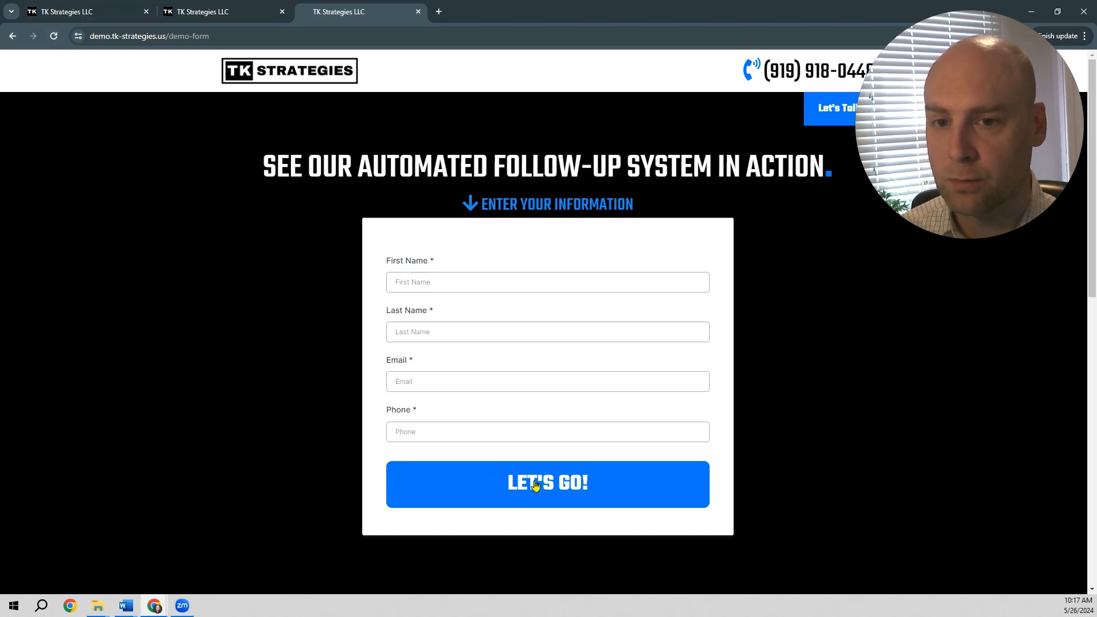
pyautogui.click(52, 5)
pyautogui.click(547, 166)
pyautogui.moveTo(1009, 157); pyautogui.dragTo(539, 165)
pyautogui.click(933, 198)
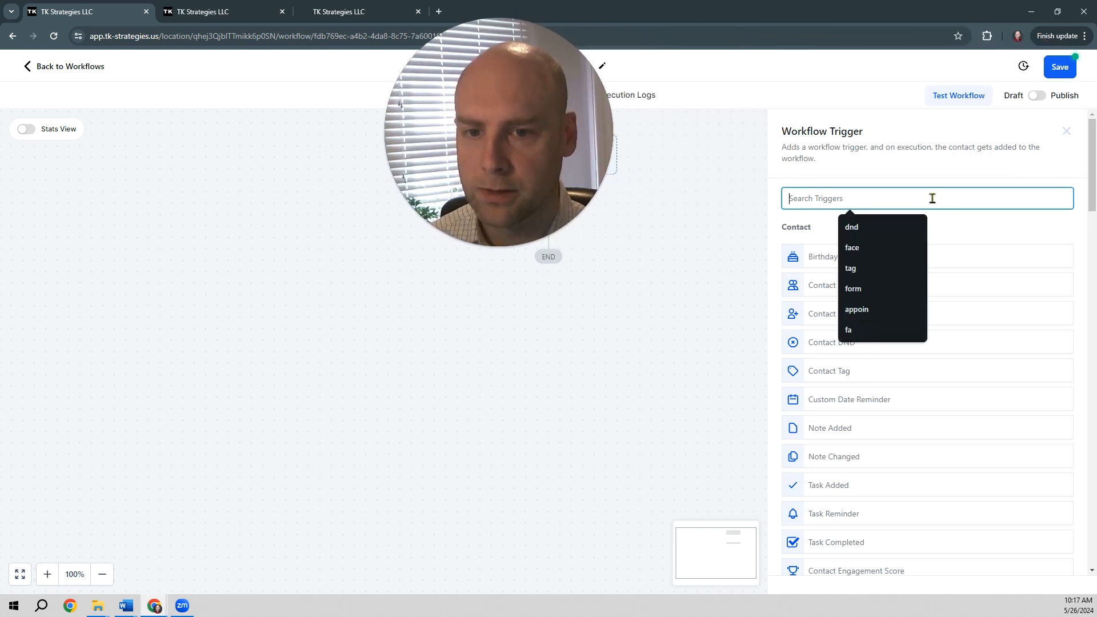
pyautogui.write('form')
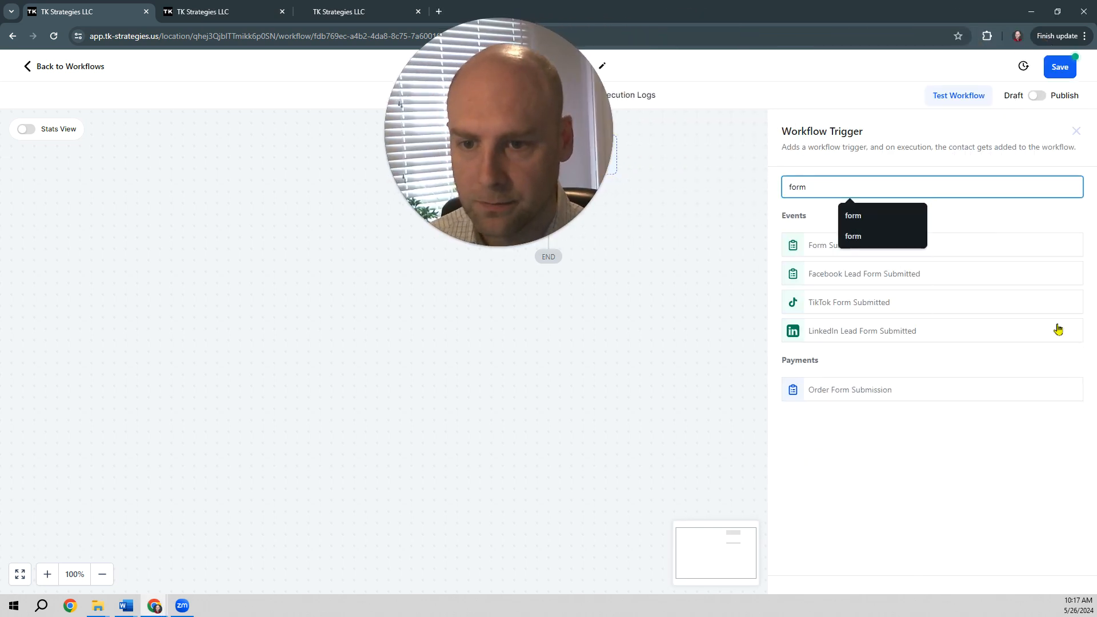
pyautogui.click(823, 252)
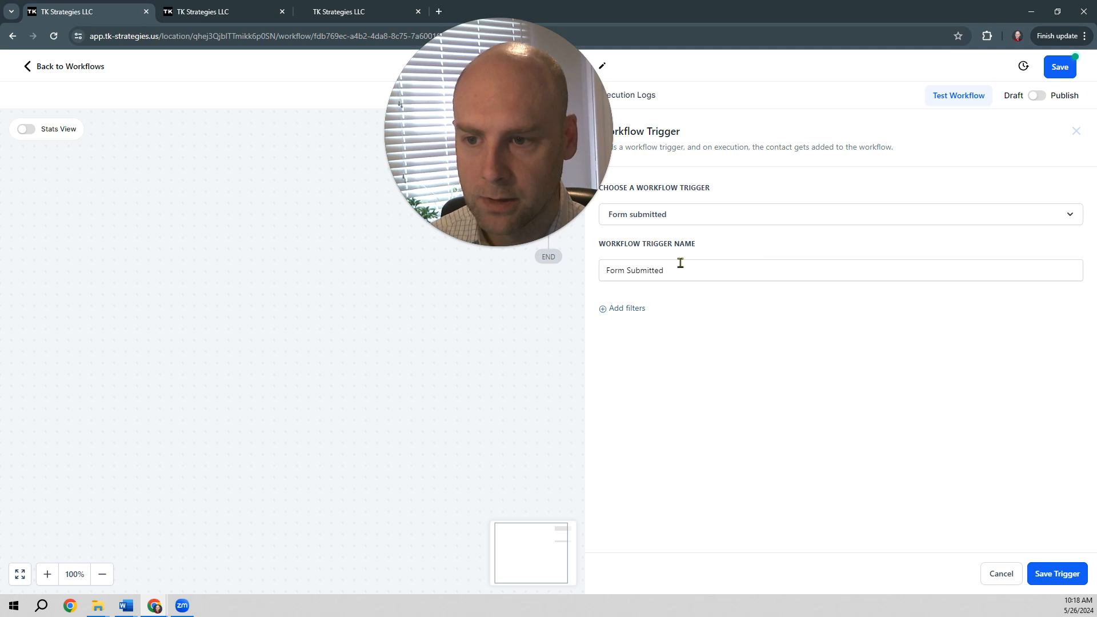
# Step: Filter the form trigger with Form is set to the Automation Demo form
pyautogui.click(639, 311)
pyautogui.click(641, 324)
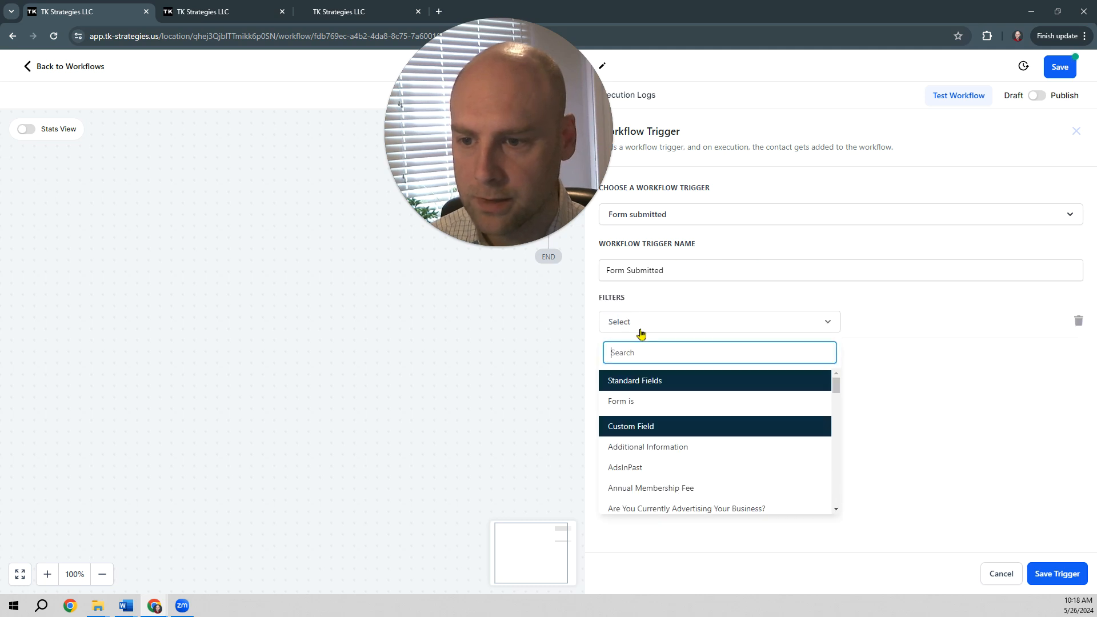
pyautogui.click(642, 403)
pyautogui.click(902, 327)
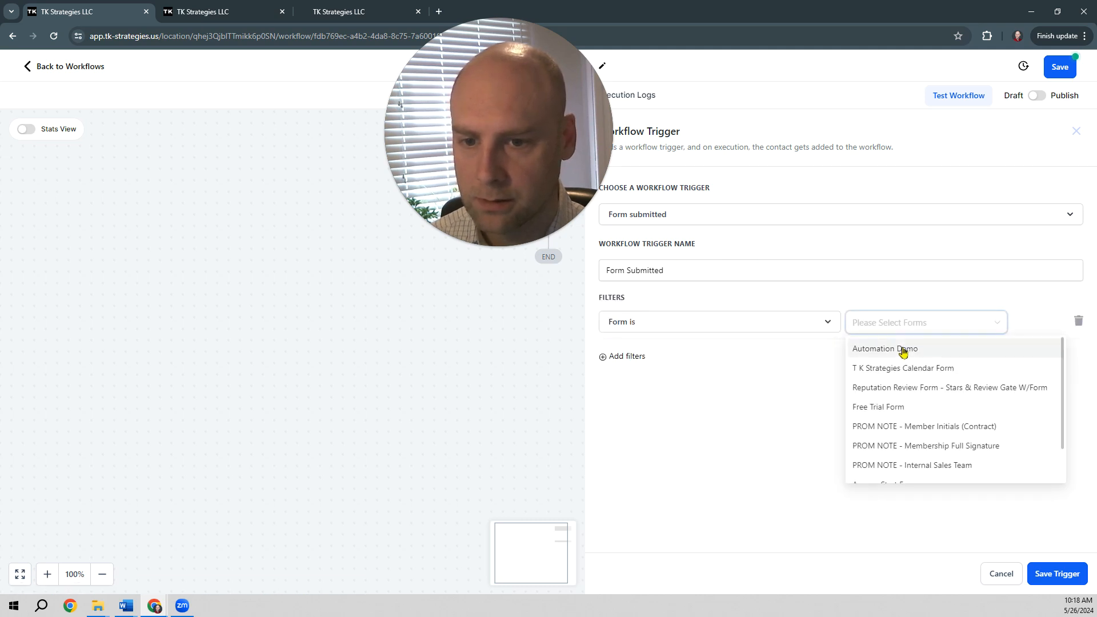
pyautogui.click(902, 350)
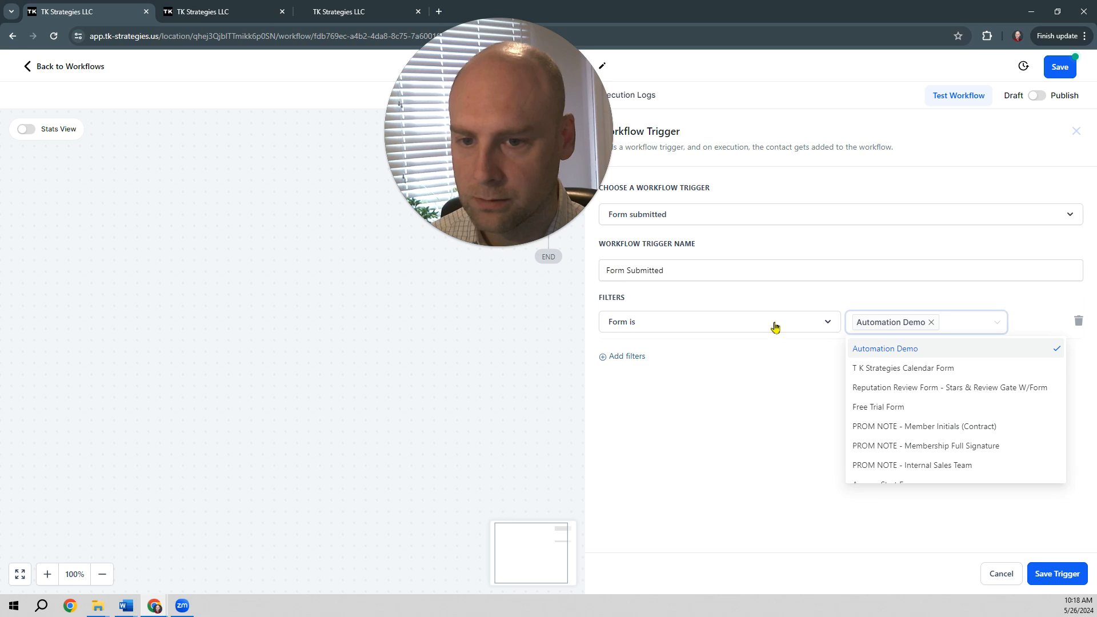
pyautogui.click(1068, 530)
# Step: Rename the trigger as Automation Demo Form Submitted and save it
pyautogui.click(608, 271)
pyautogui.write('Automat')
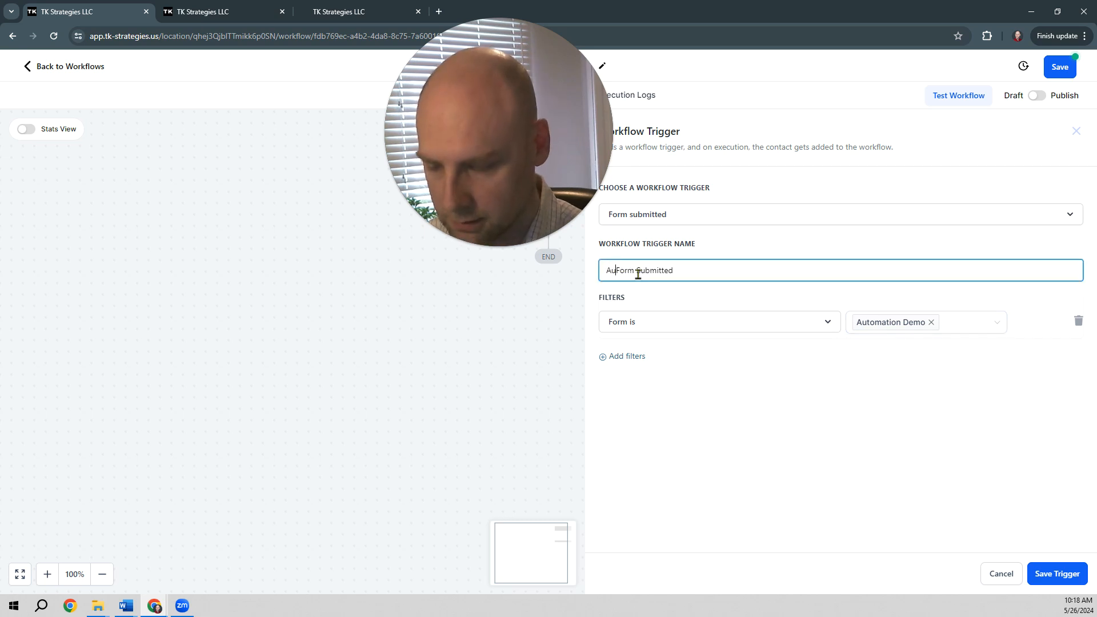
pyautogui.write('ion Demo')
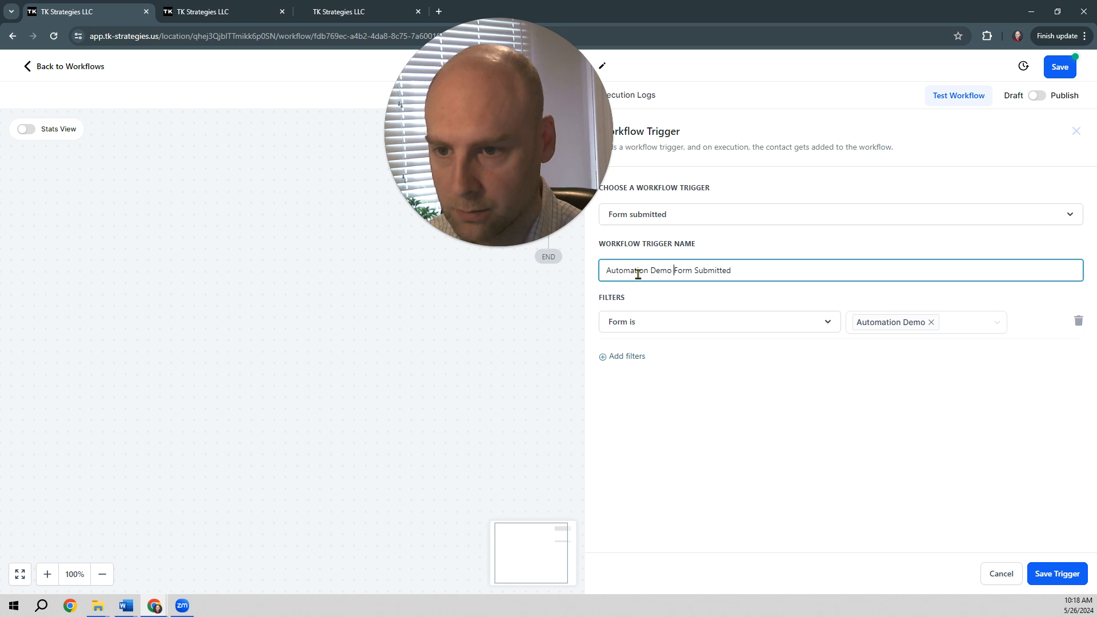
pyautogui.click(1074, 575)
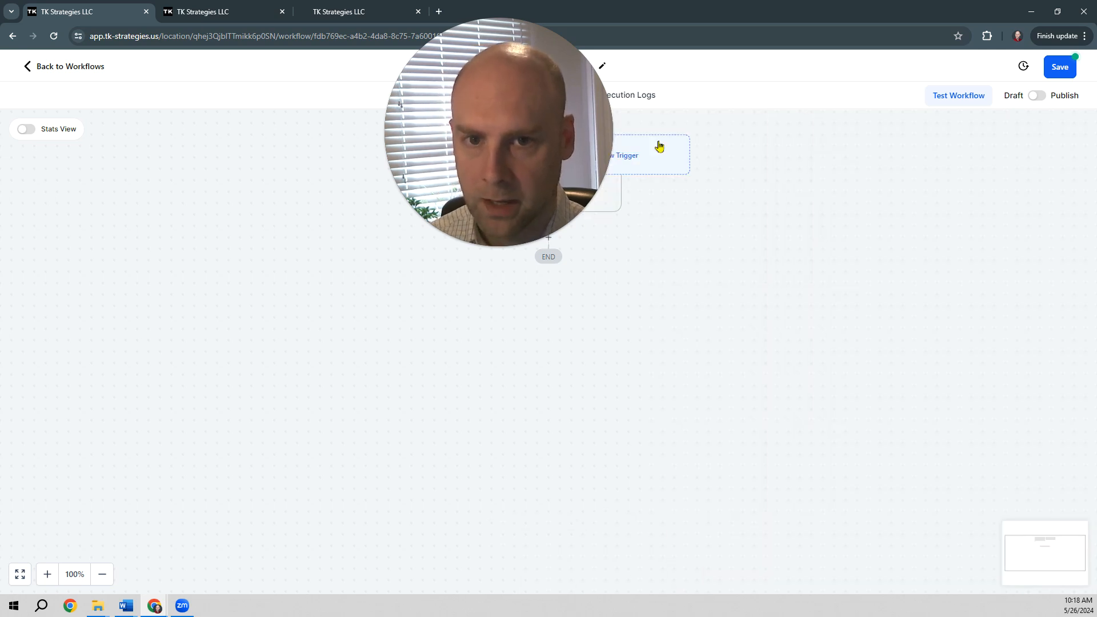
pyautogui.moveTo(642, 134); pyautogui.dragTo(1010, 92)
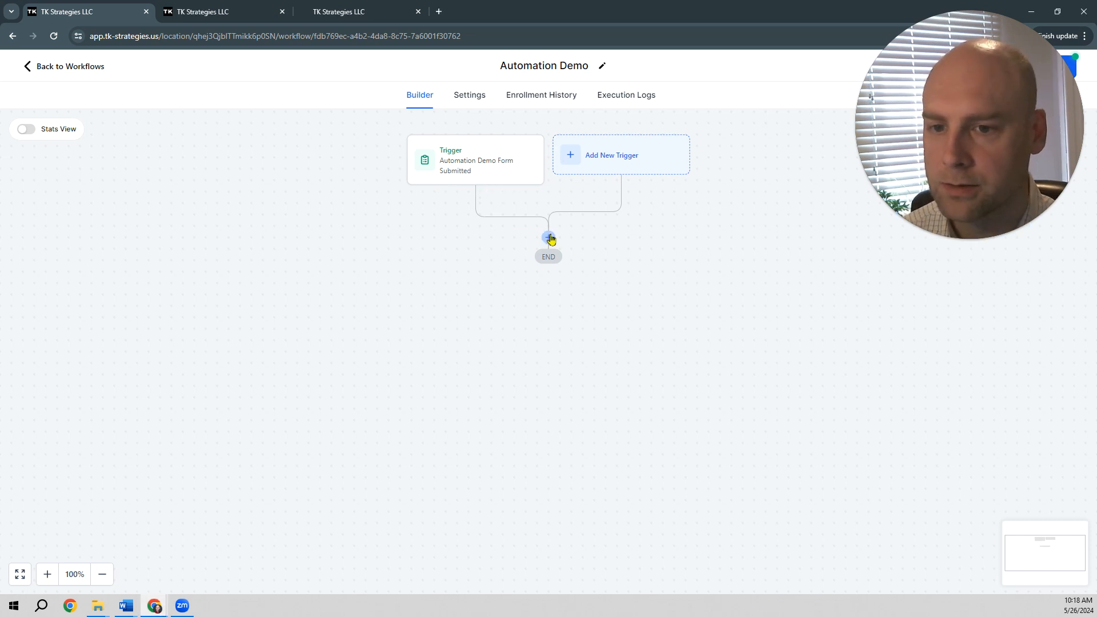
# Step: Add a Send SMS action below the trigger and name it SMS 1
pyautogui.click(549, 237)
pyautogui.write('sm')
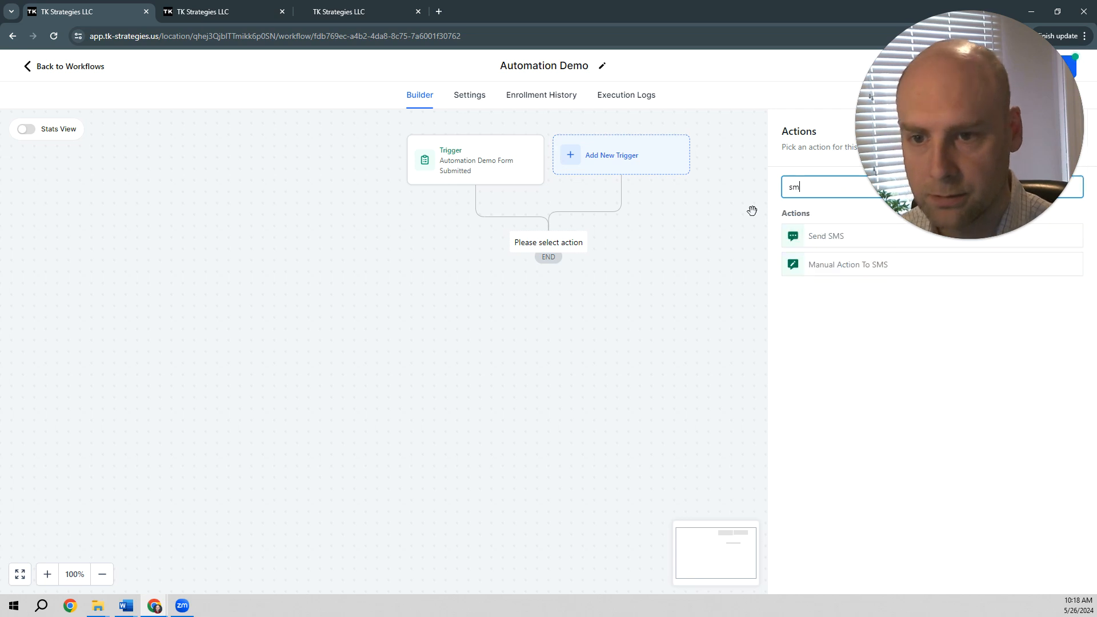
pyautogui.click(835, 234)
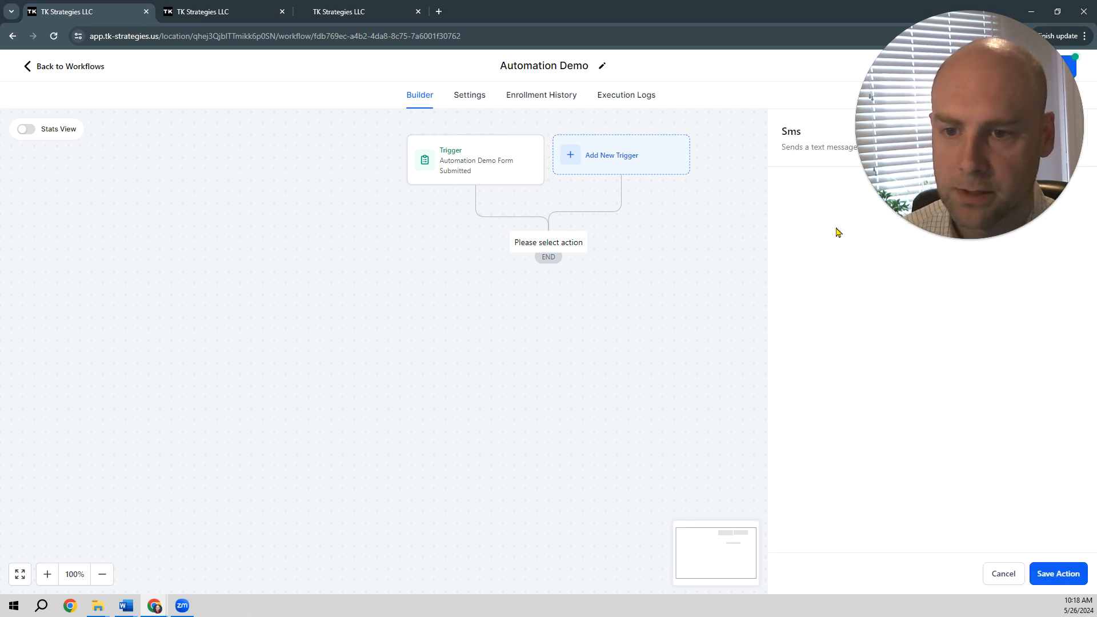
pyautogui.click(821, 227)
pyautogui.write('1')
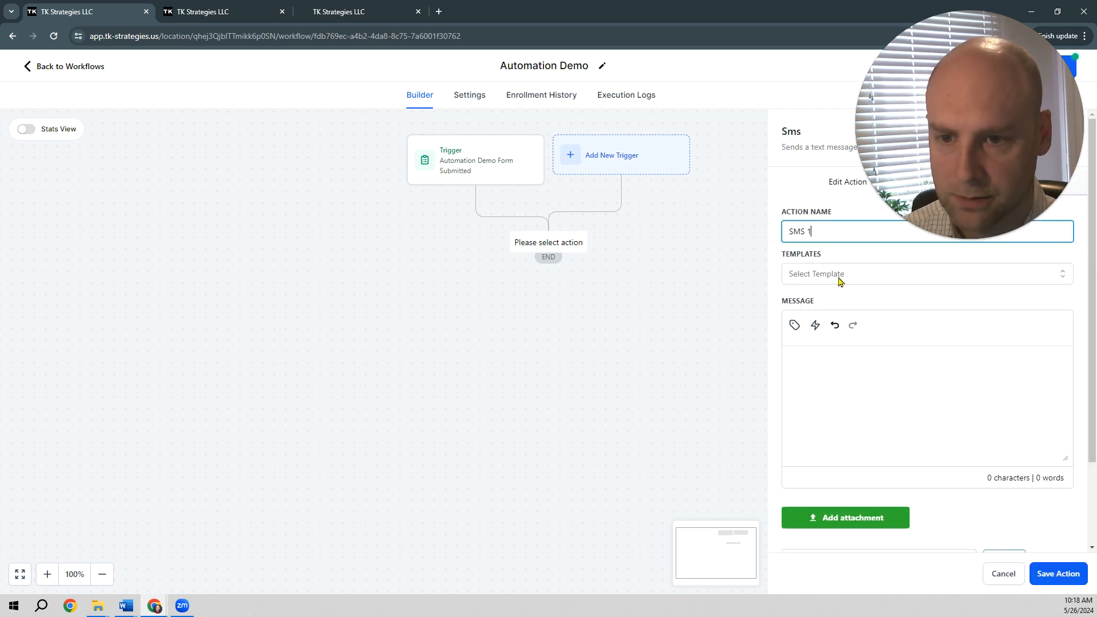
# Step: Copy the Message 1 text from the Automation Demo Word document into the SMS 1 message and save the action
pyautogui.click(834, 357)
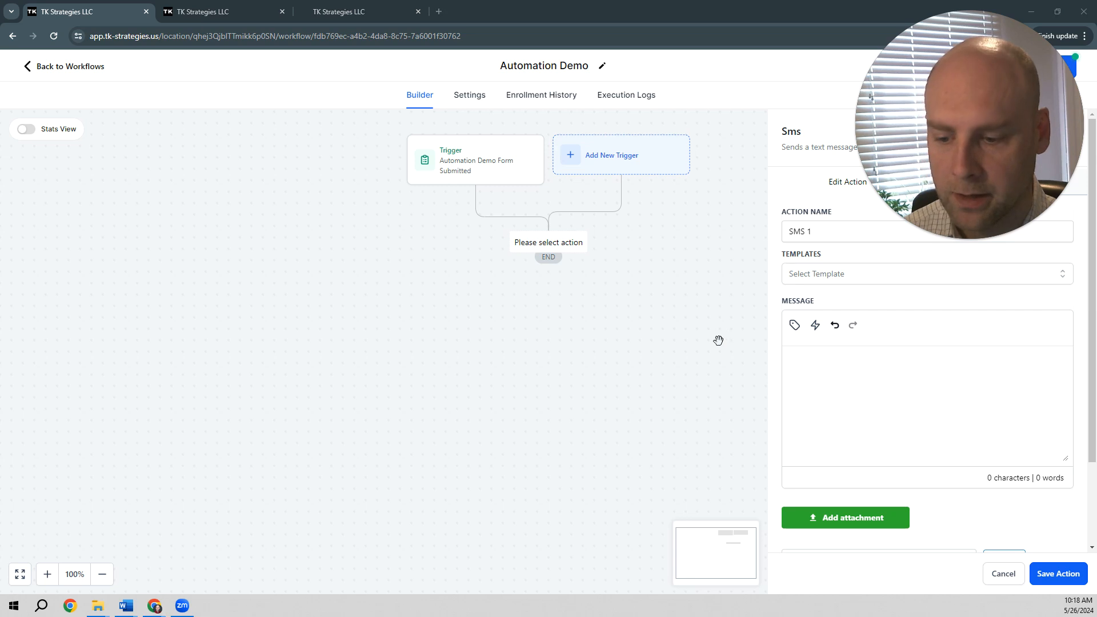
pyautogui.hotkey('alt', 'Tab')
pyautogui.moveTo(369, 387); pyautogui.dragTo(335, 341)
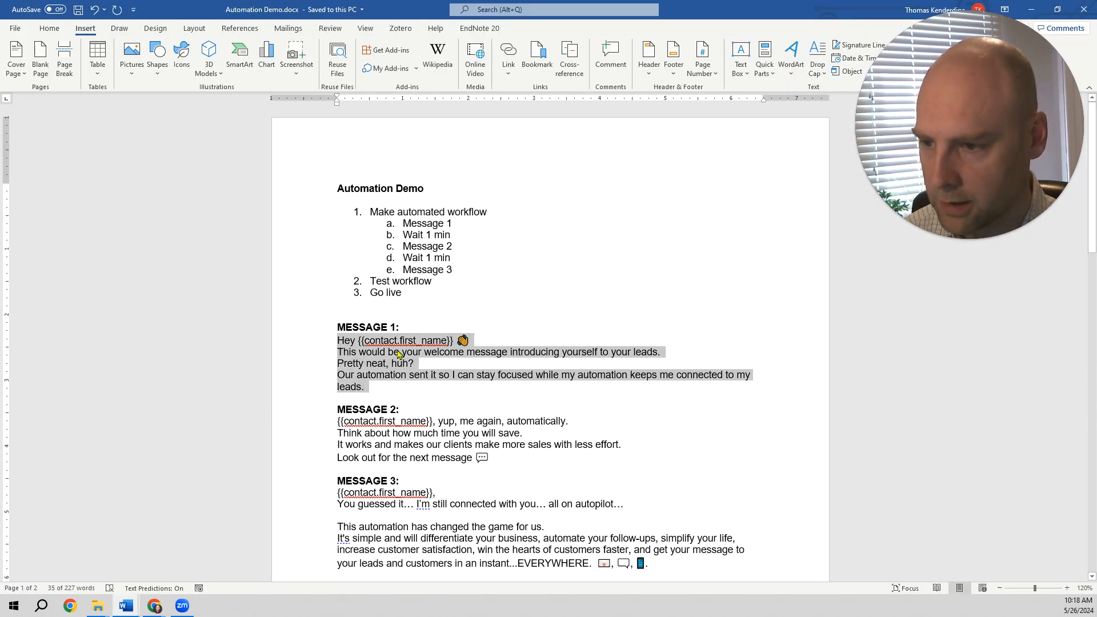
pyautogui.hotkey('ctrl', 'c')
pyautogui.hotkey('alt', 'Tab')
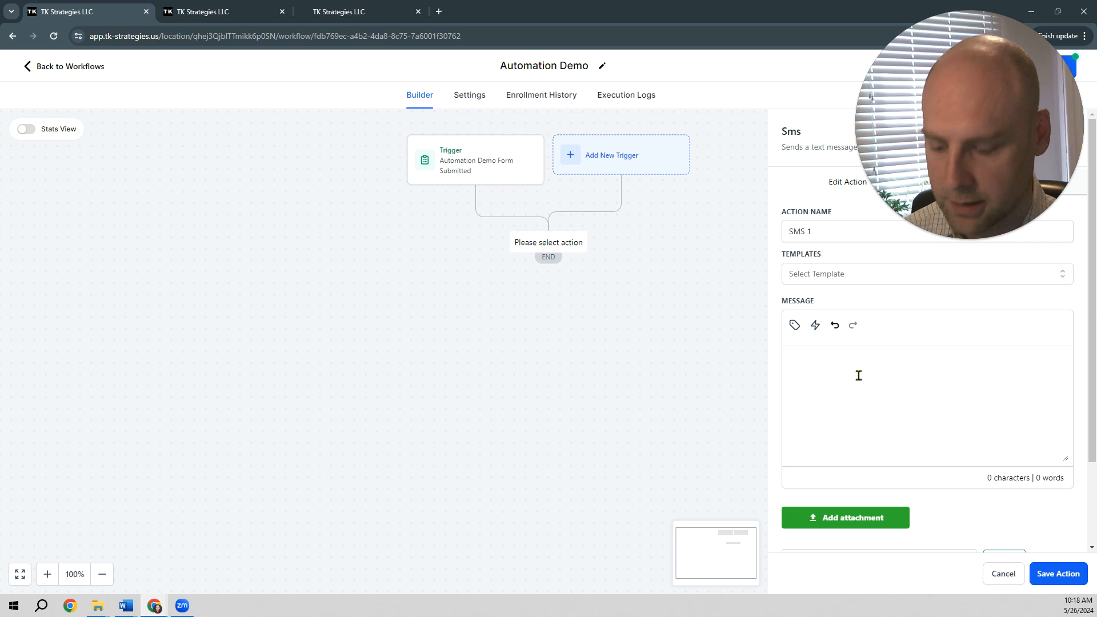
pyautogui.hotkey('ctrl', 'v')
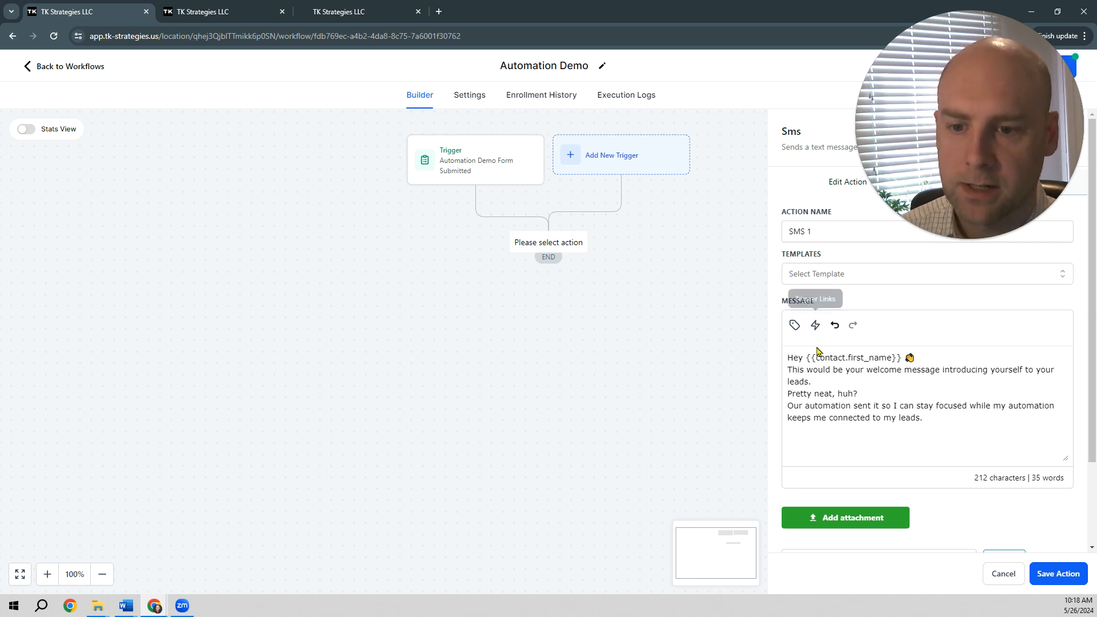
pyautogui.click(320, 17)
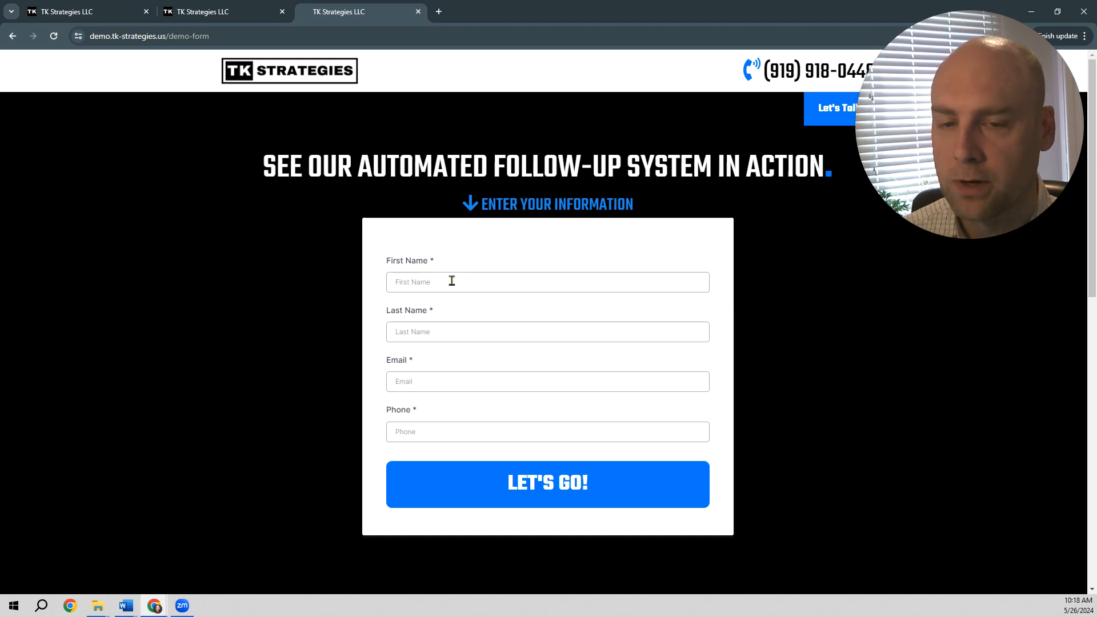
pyautogui.click(90, 14)
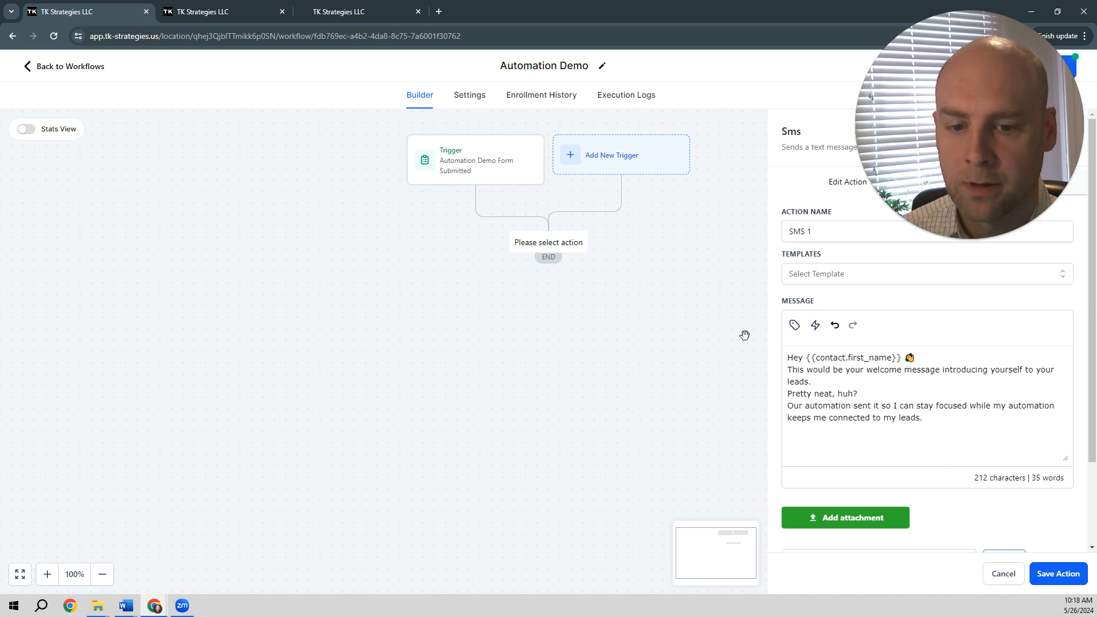
pyautogui.click(1056, 575)
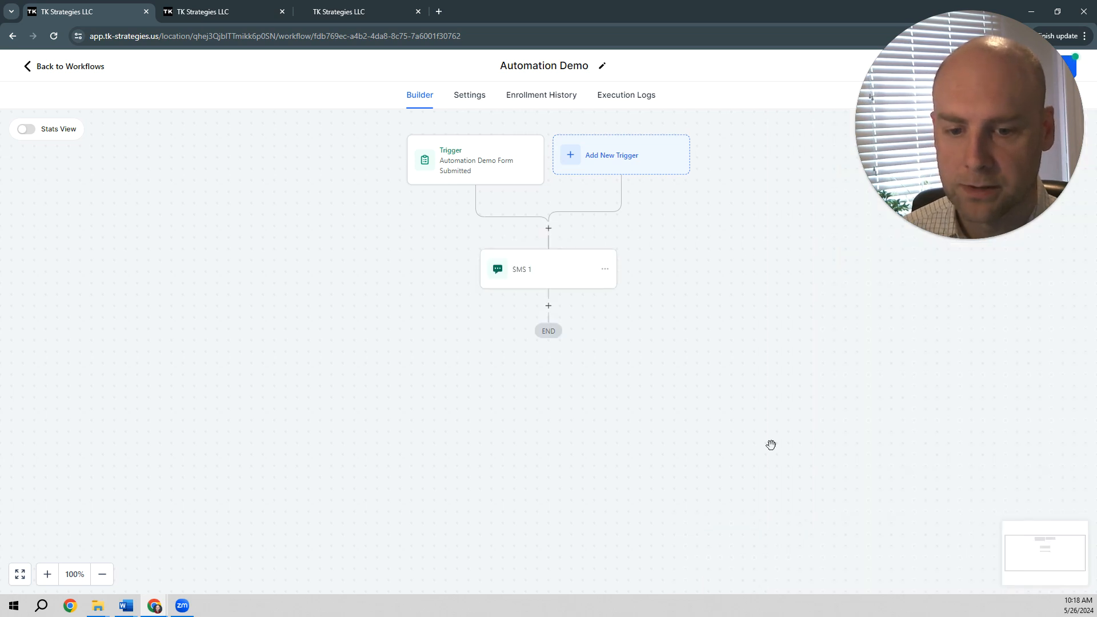
# Step: Add a Send Email action directly below SMS 1 and name it Email 2
pyautogui.click(547, 307)
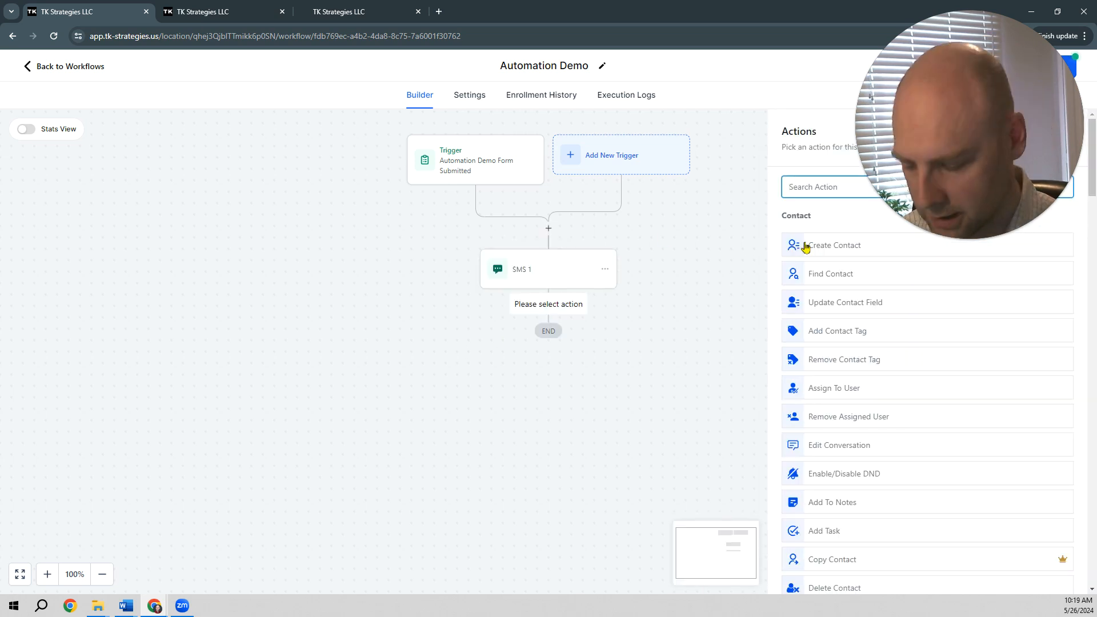
pyautogui.write('email')
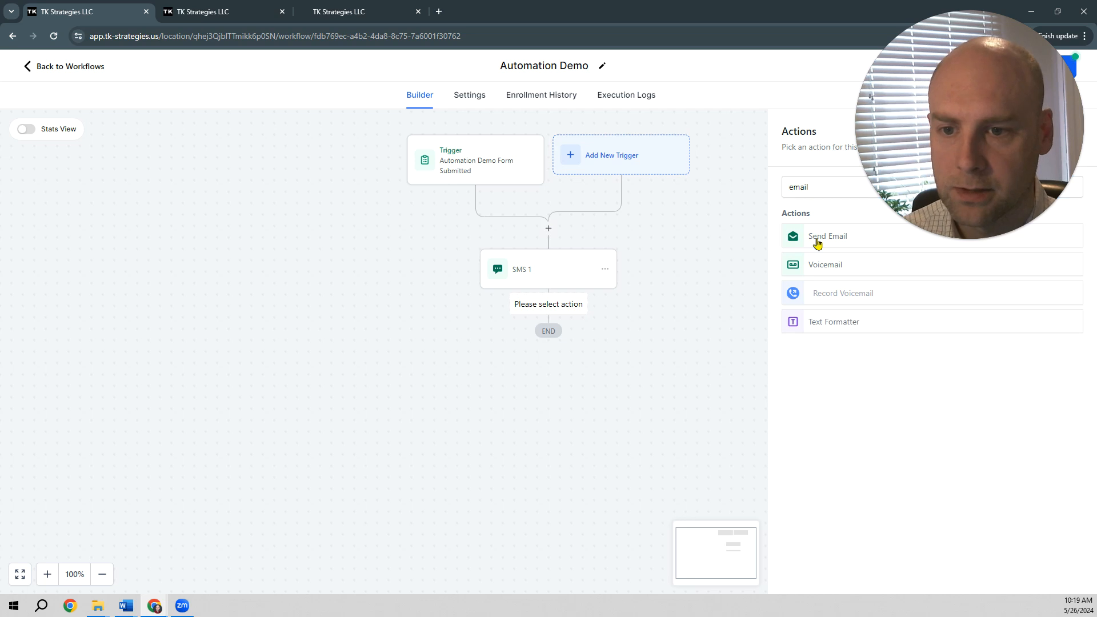
pyautogui.click(814, 244)
pyautogui.write('2')
# Step: Fill in the sender's name and sender's e-mail address for the email that follows SMS 1
pyautogui.click(842, 277)
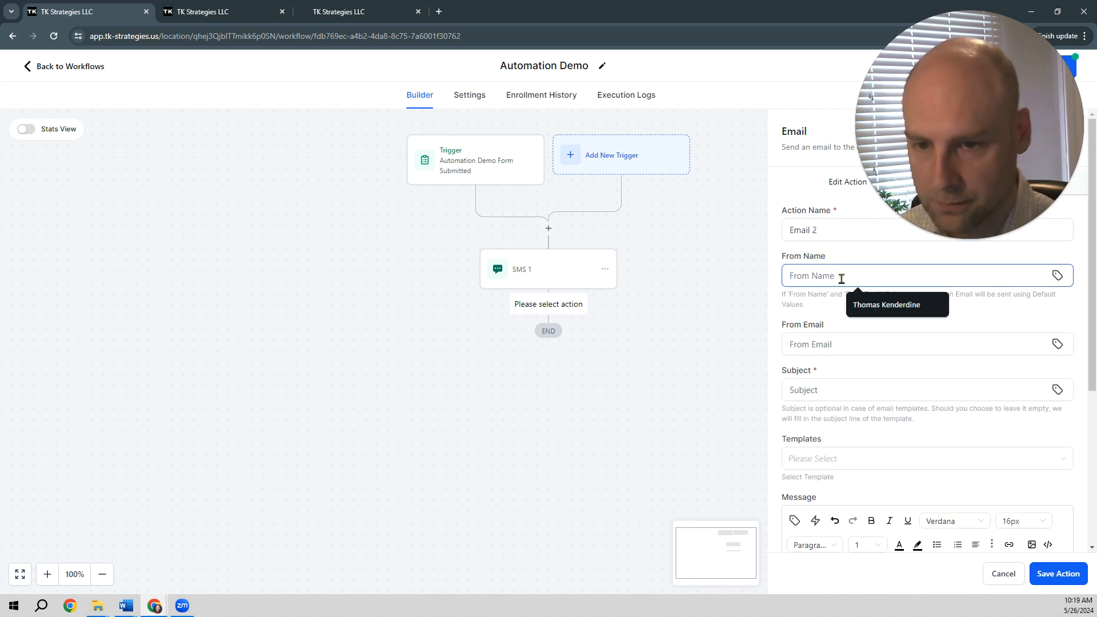
pyautogui.click(858, 305)
pyautogui.click(841, 344)
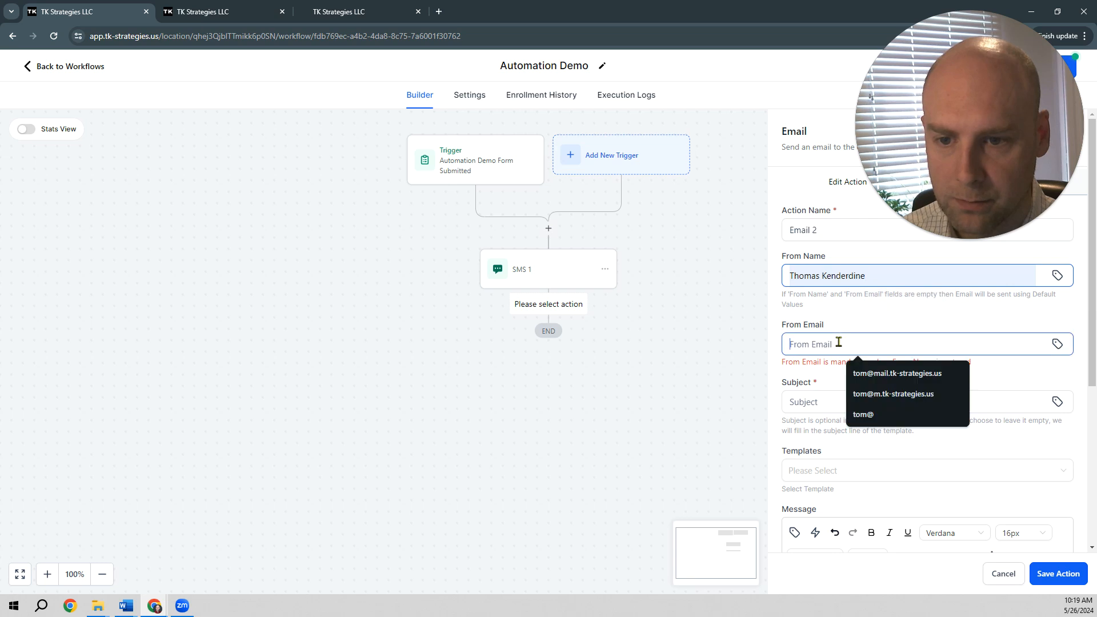
pyautogui.click(880, 373)
# Step: Set the email subject to "Hi {{contact.first_name}}!"
pyautogui.click(841, 389)
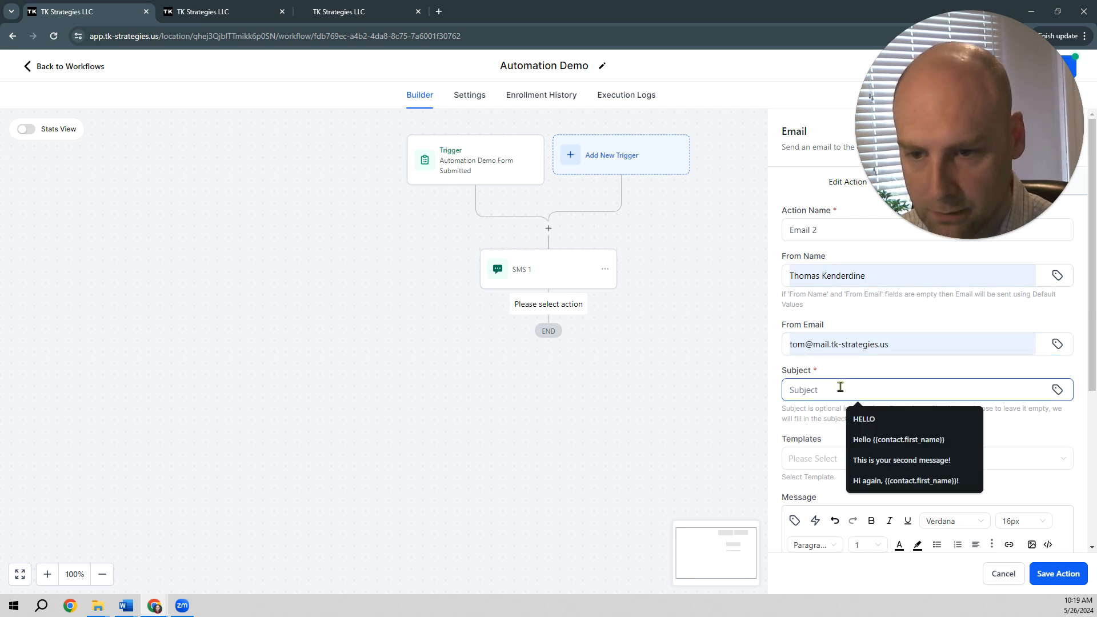
pyautogui.write('Hi')
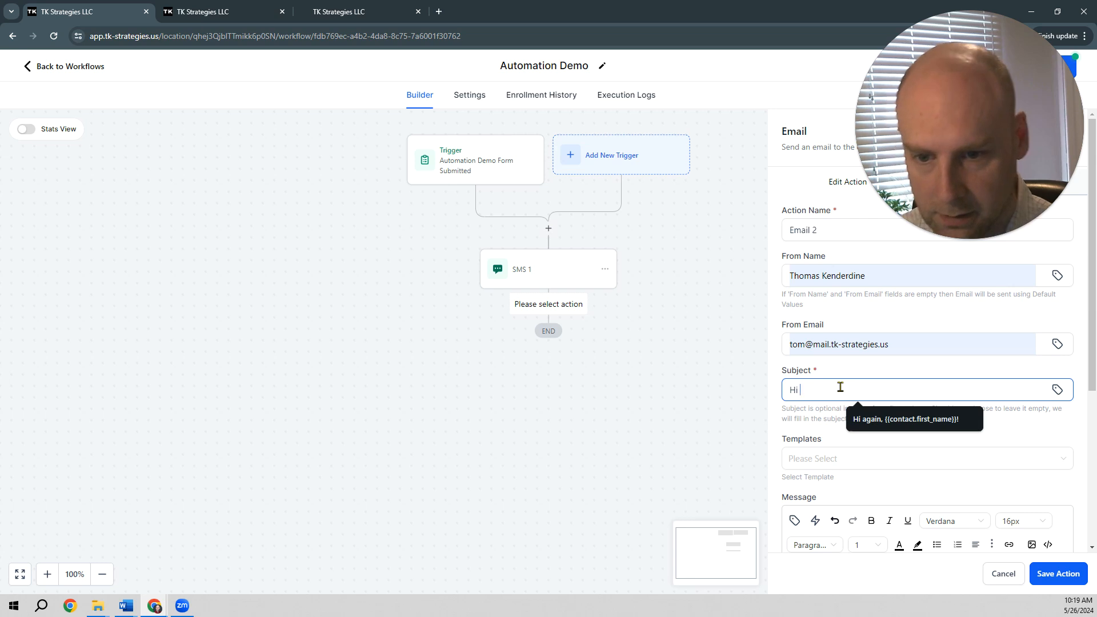
pyautogui.click(866, 419)
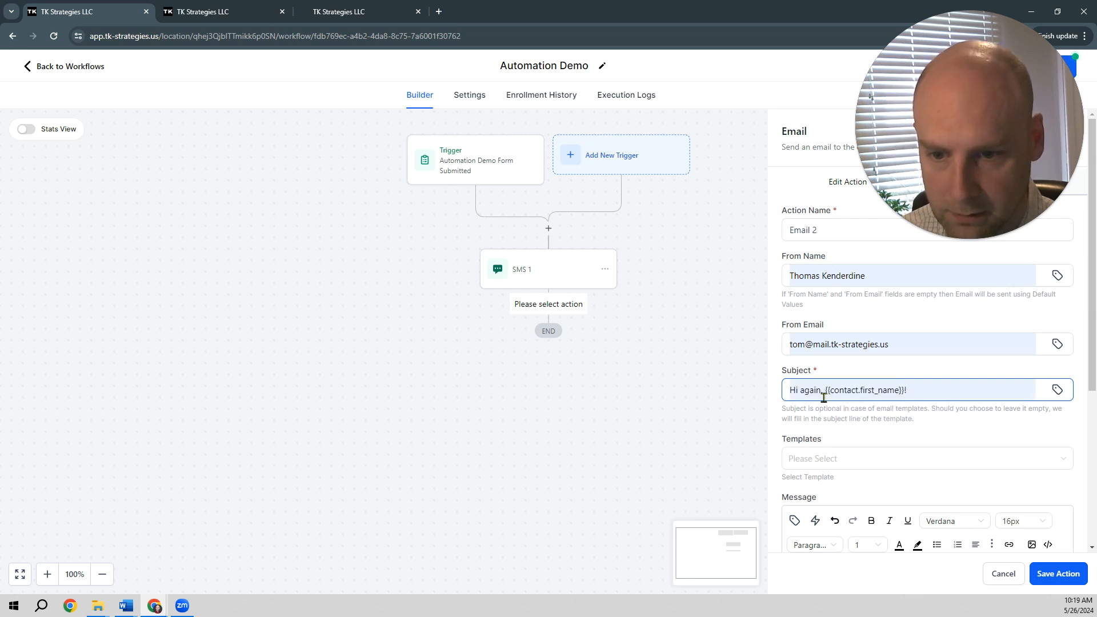
pyautogui.press('BackSpace')
pyautogui.press('BackSpace')
pyautogui.press('BackSpace')
pyautogui.press('BackSpace')
pyautogui.press('BackSpace')
pyautogui.press('BackSpace')
pyautogui.press('BackSpace')
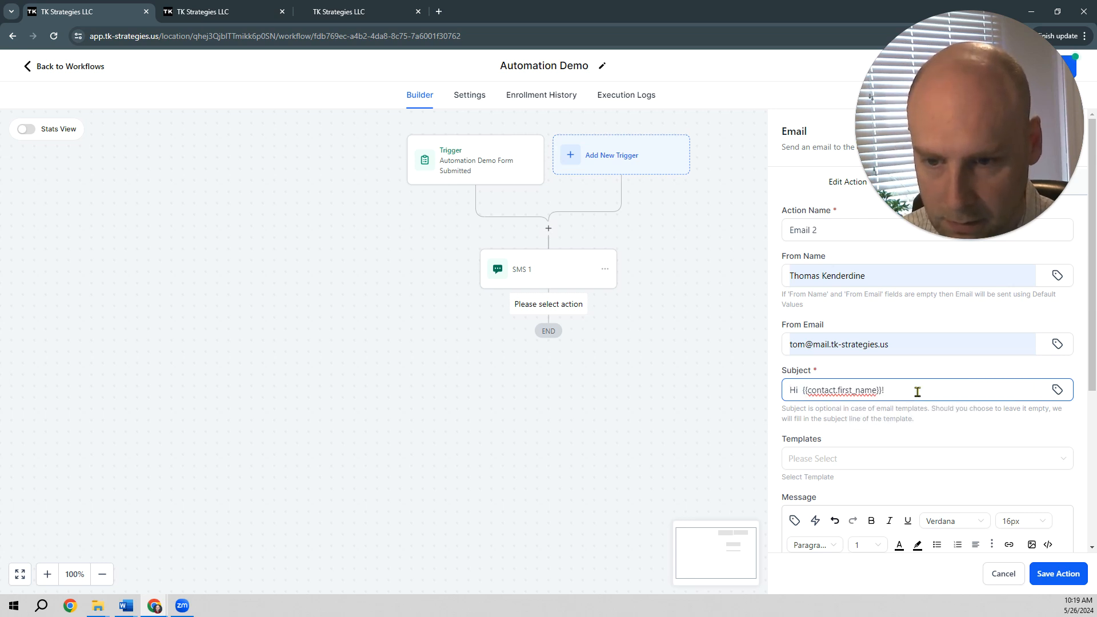
# Step: Paste the copied Message 1 text into the email's message body, and save the action and the workflow
pyautogui.scroll(-4, 917, 392)
pyautogui.click(875, 363)
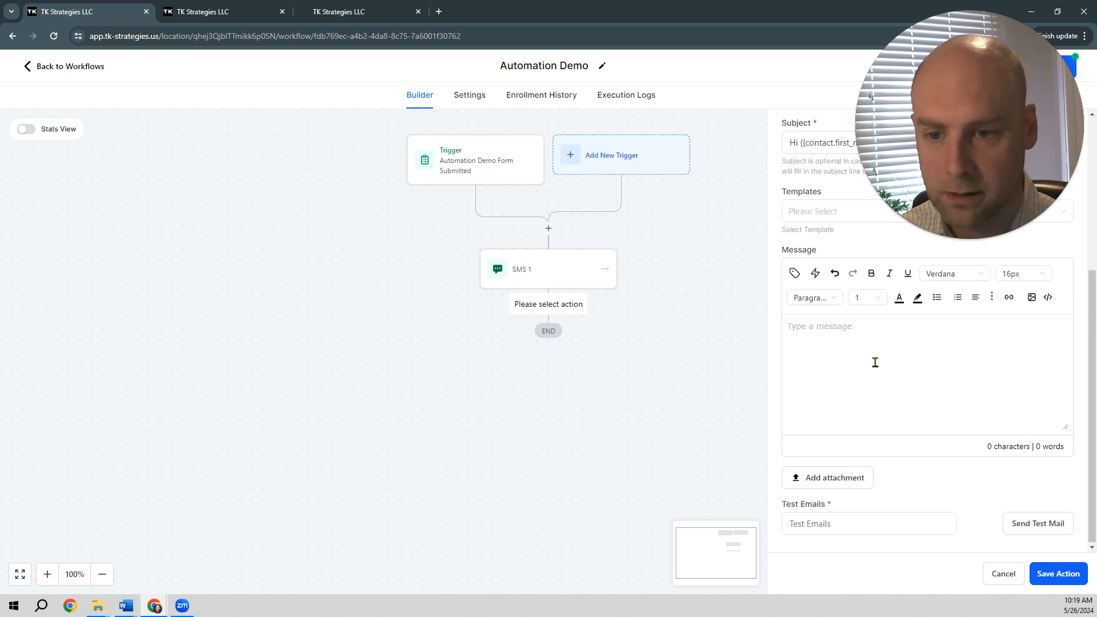
pyautogui.hotkey('ctrl', 'v')
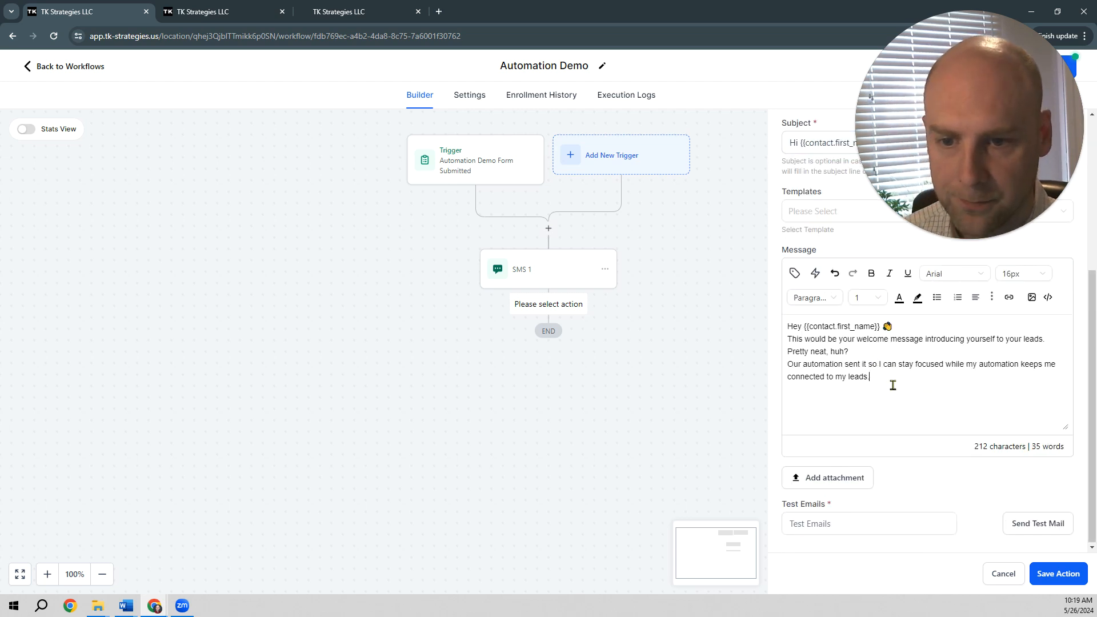
pyautogui.click(1058, 574)
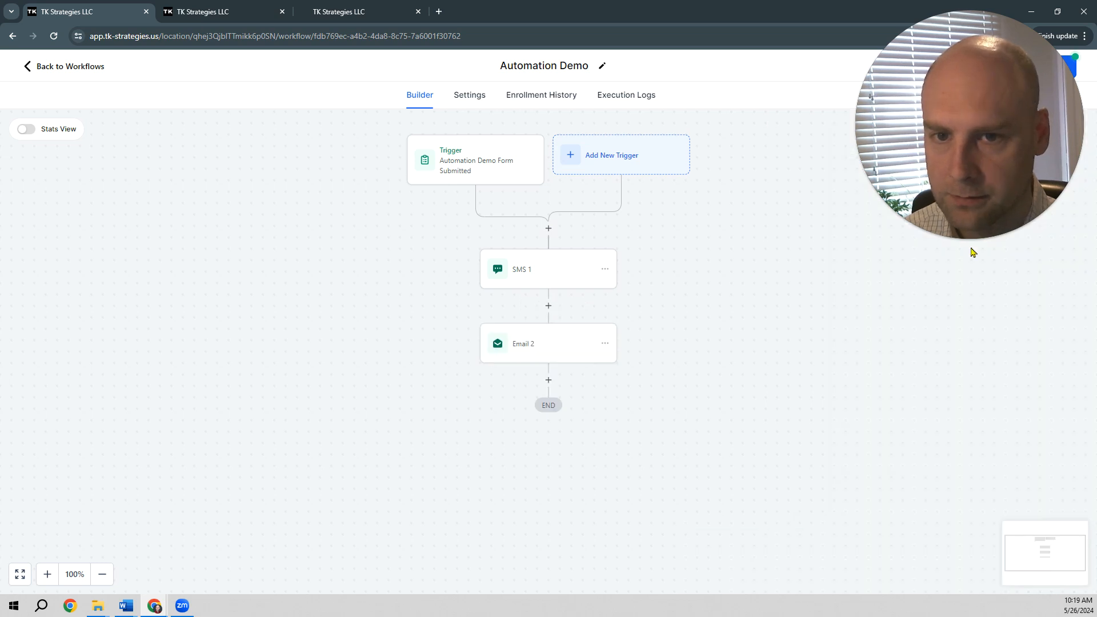
pyautogui.click(1062, 67)
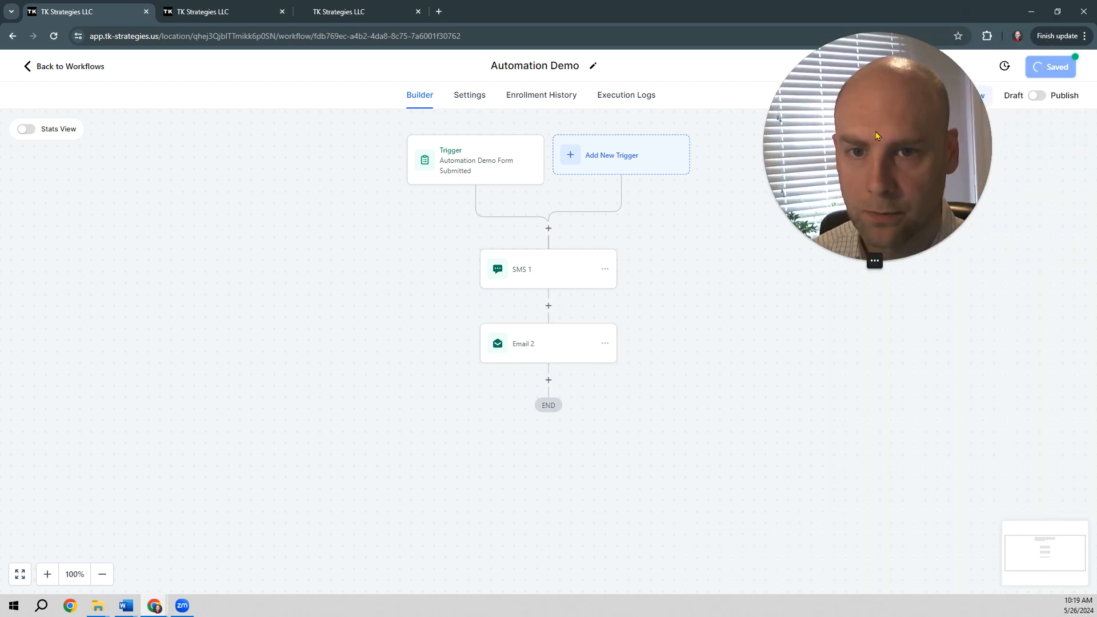
pyautogui.moveTo(881, 183); pyautogui.dragTo(972, 161)
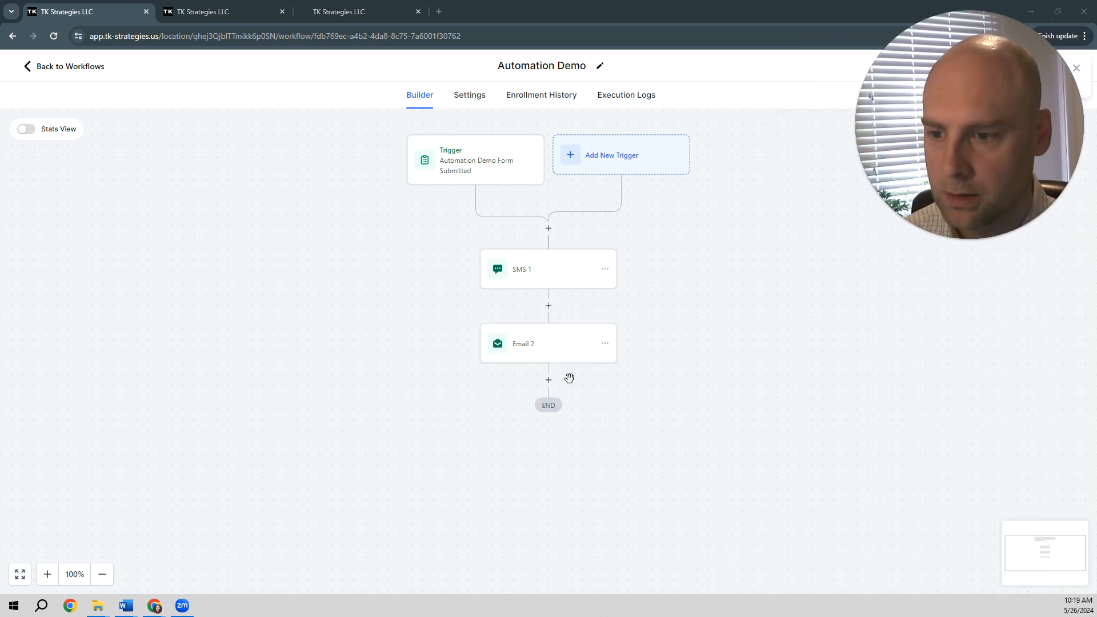
# Step: Add a Wait action below Email 2 and name it Wait 1 Min
pyautogui.click(549, 390)
pyautogui.click(548, 381)
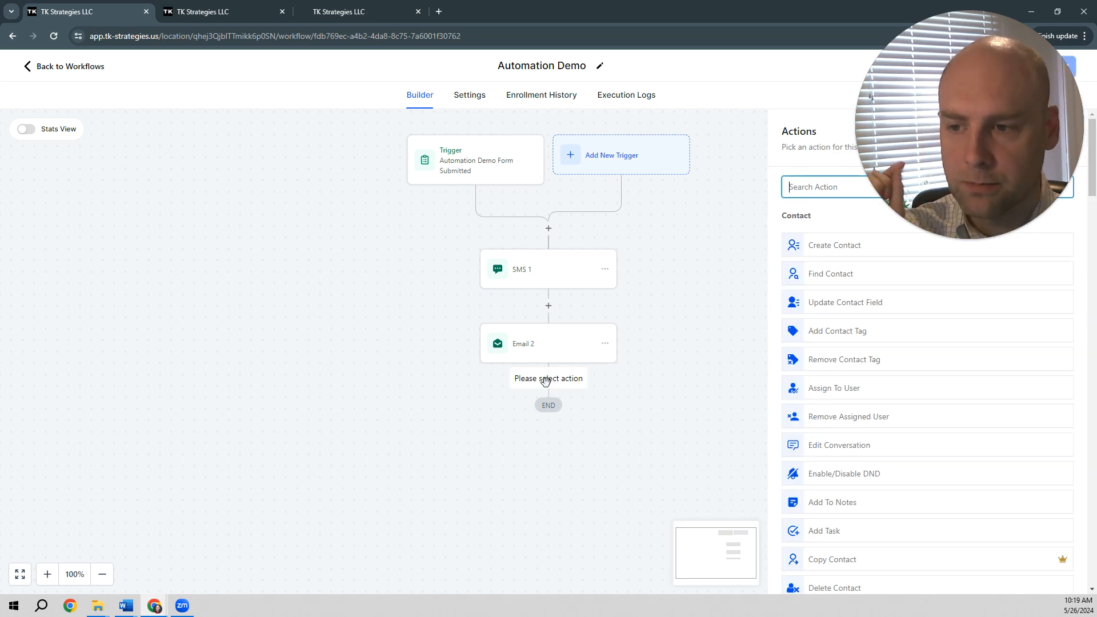
pyautogui.click(815, 186)
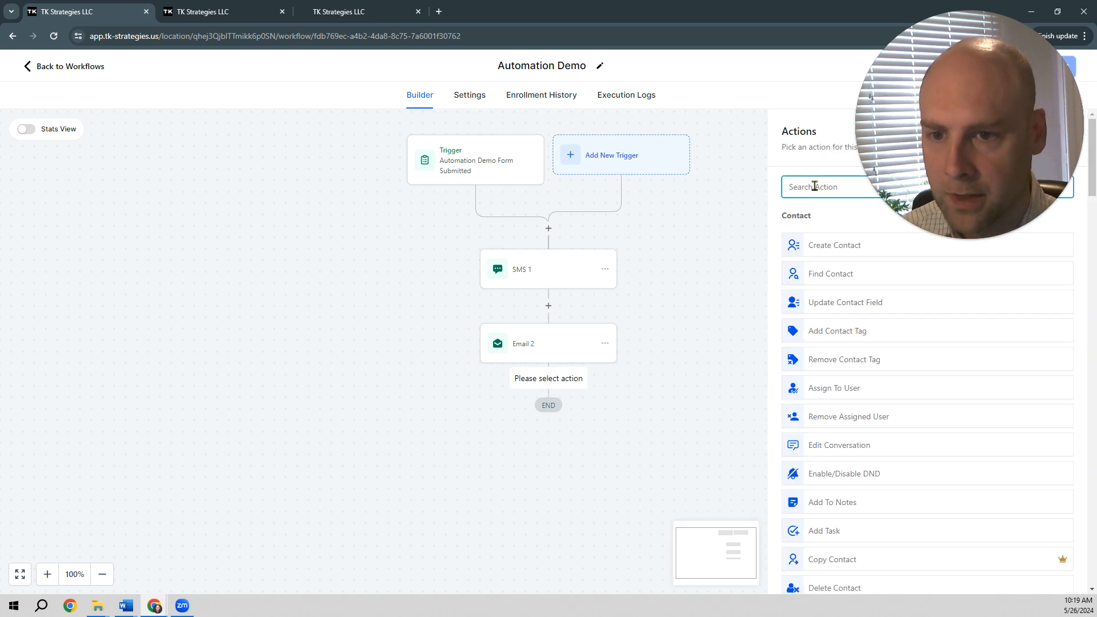
pyautogui.write('wia')
pyautogui.press('BackSpace')
pyautogui.press('BackSpace')
pyautogui.write('a')
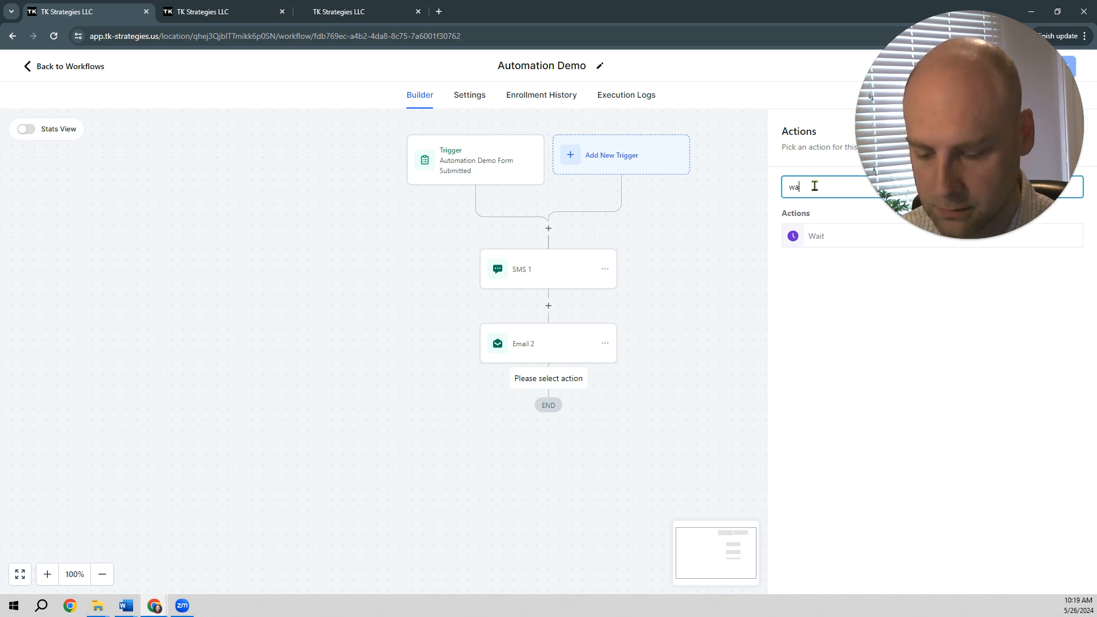
pyautogui.write('it')
pyautogui.click(815, 236)
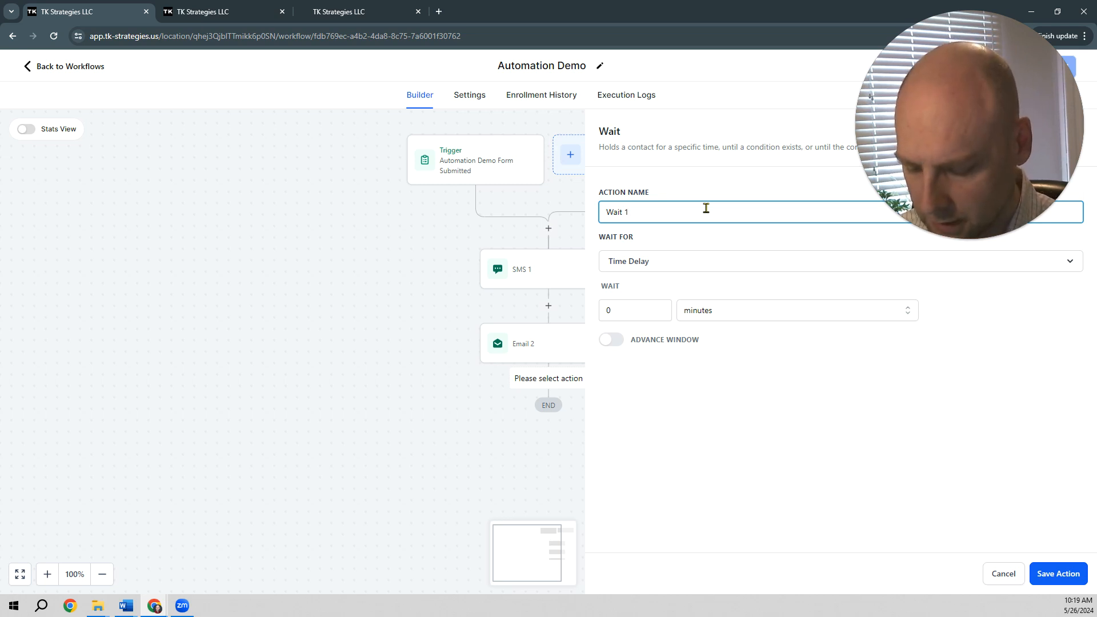
# Step: Set the wait action's time delay to 1 minute and save the action
pyautogui.doubleClick(607, 312)
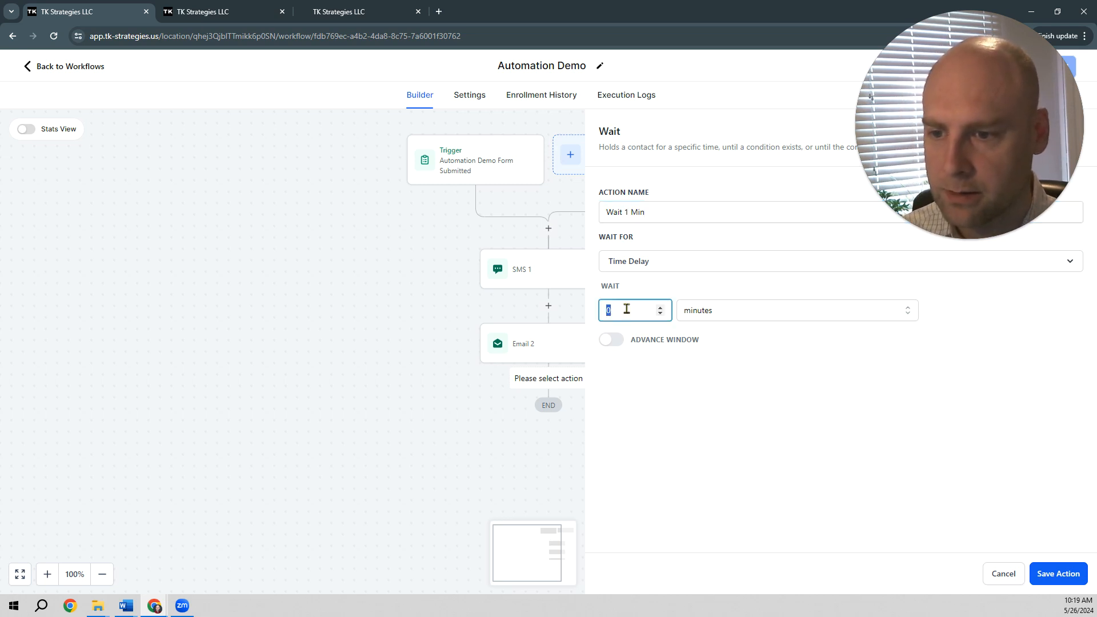
pyautogui.write('1')
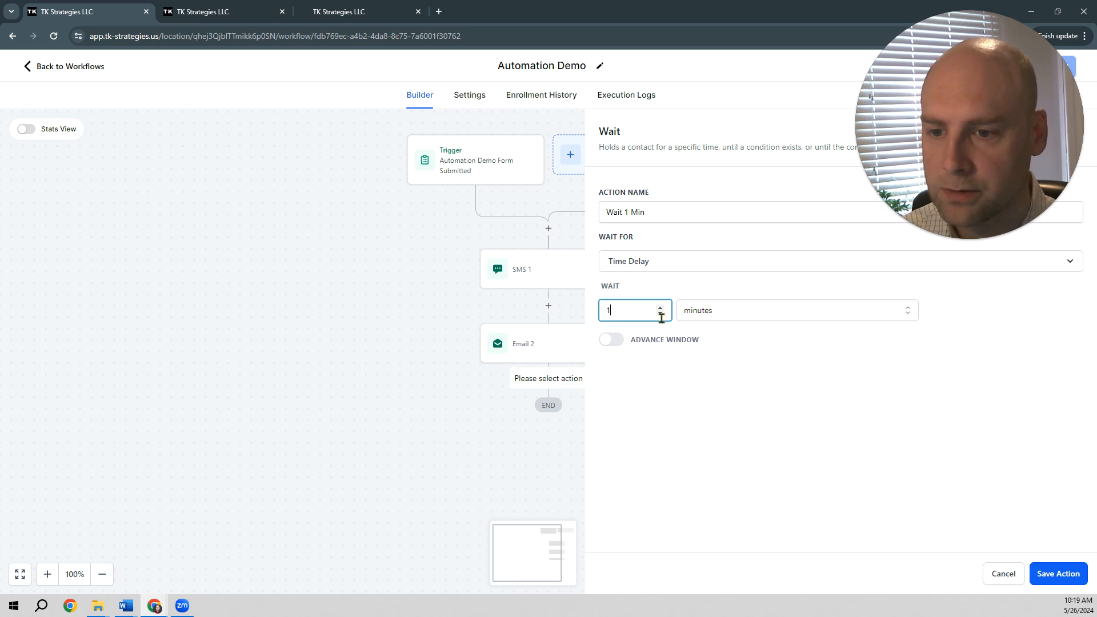
pyautogui.click(1047, 573)
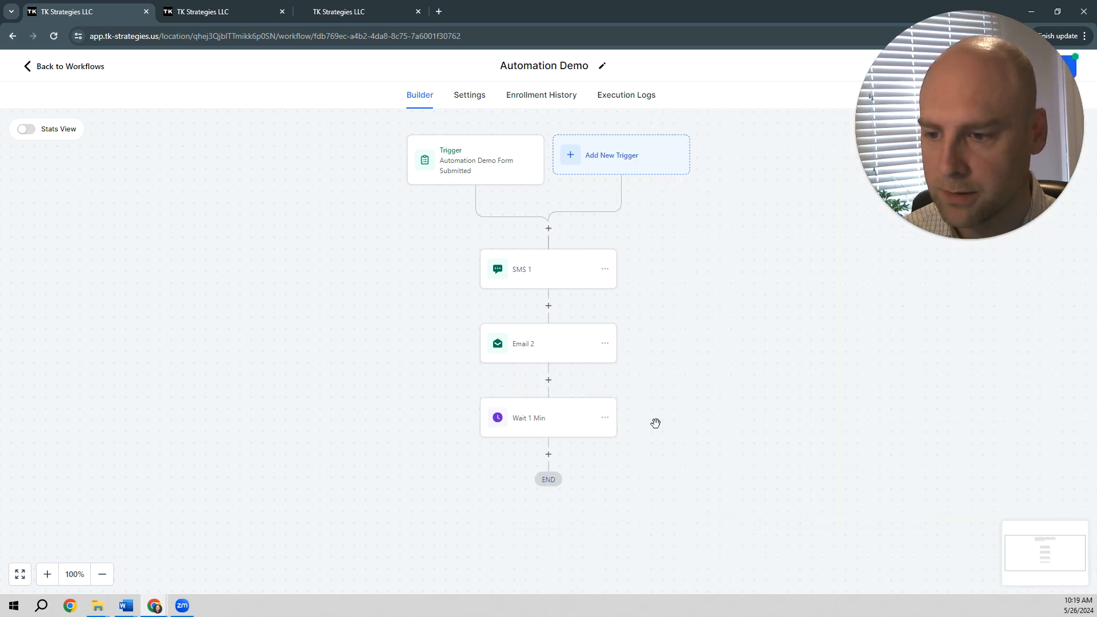
# Step: Add a Send SMS action below Wait 1 Min and name it SMS 2
pyautogui.click(549, 456)
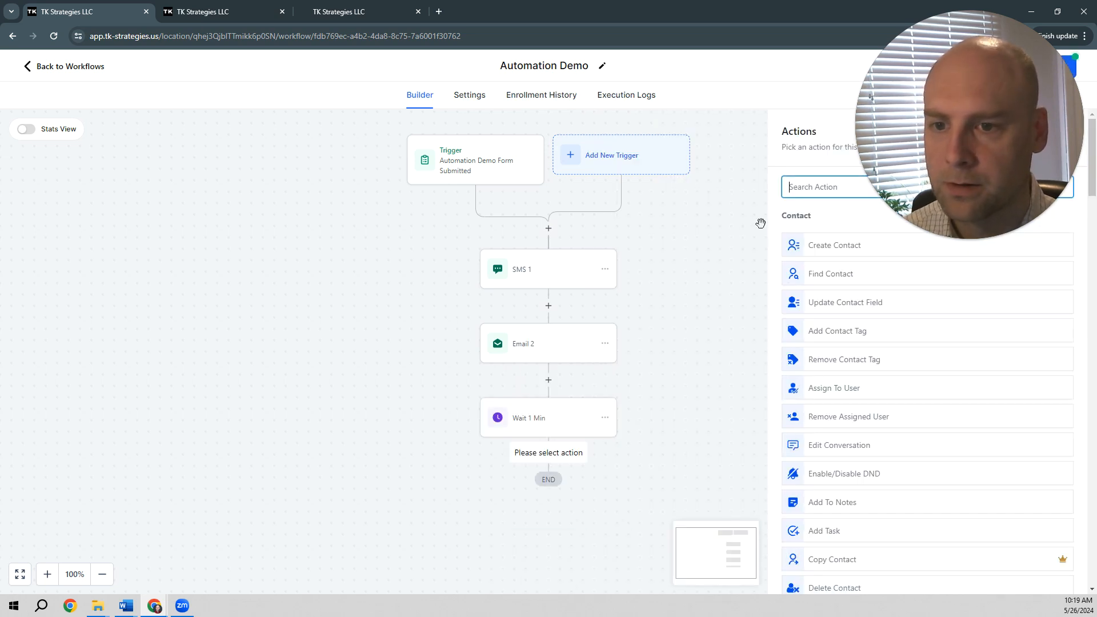
pyautogui.write('sms')
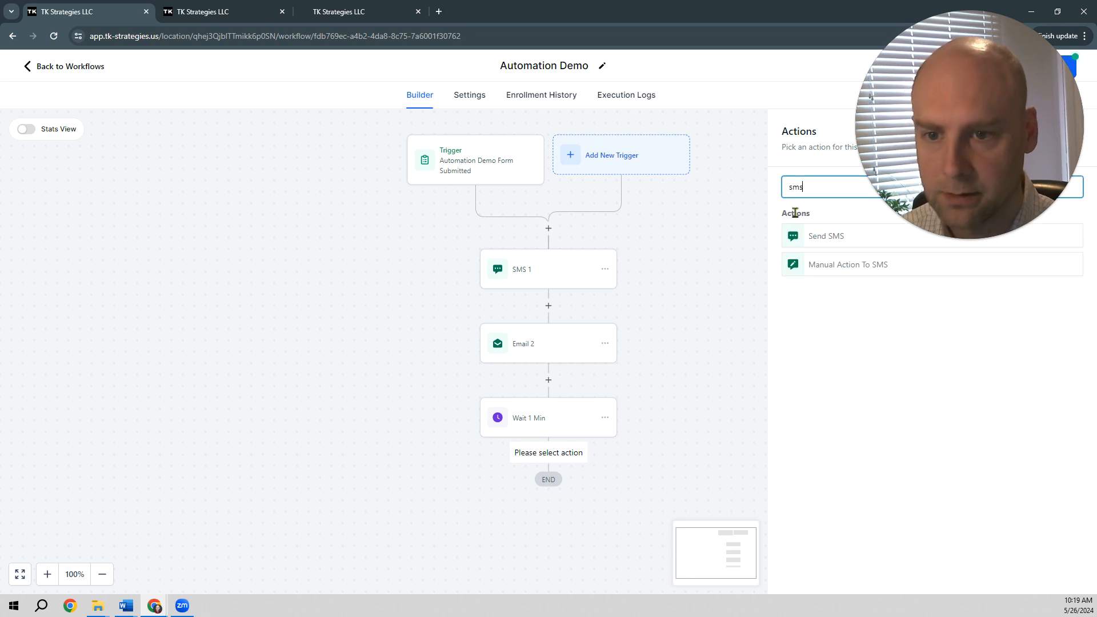
pyautogui.click(828, 236)
pyautogui.click(833, 360)
pyautogui.click(836, 228)
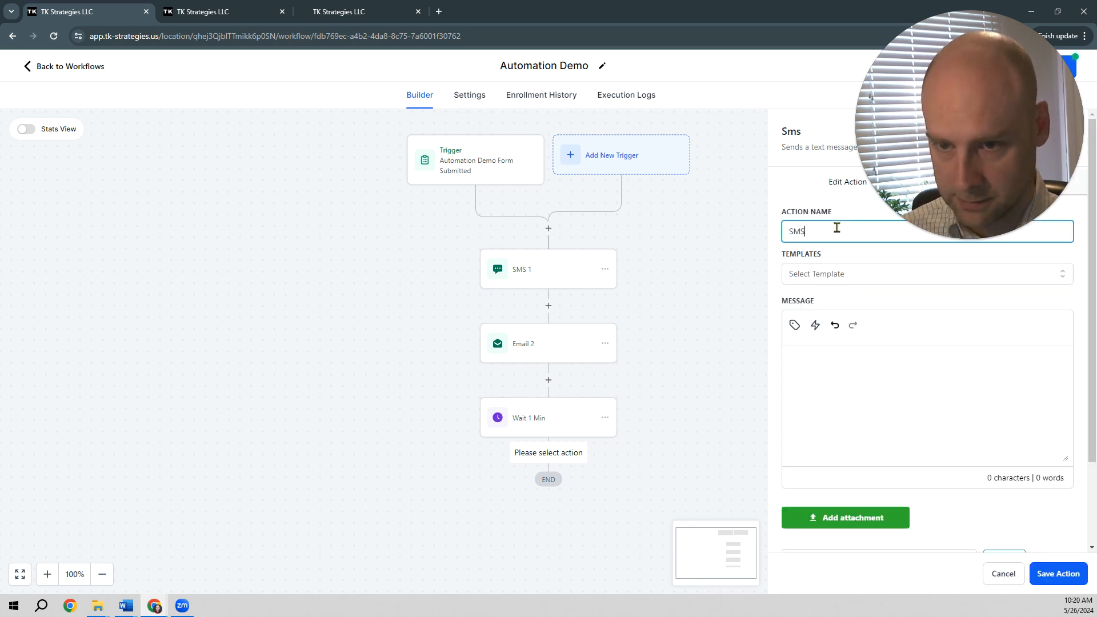
pyautogui.write('1')
# Step: Copy the Message 2 text from the Automation Demo Word document into the SMS 2 message and save the action
pyautogui.click(857, 385)
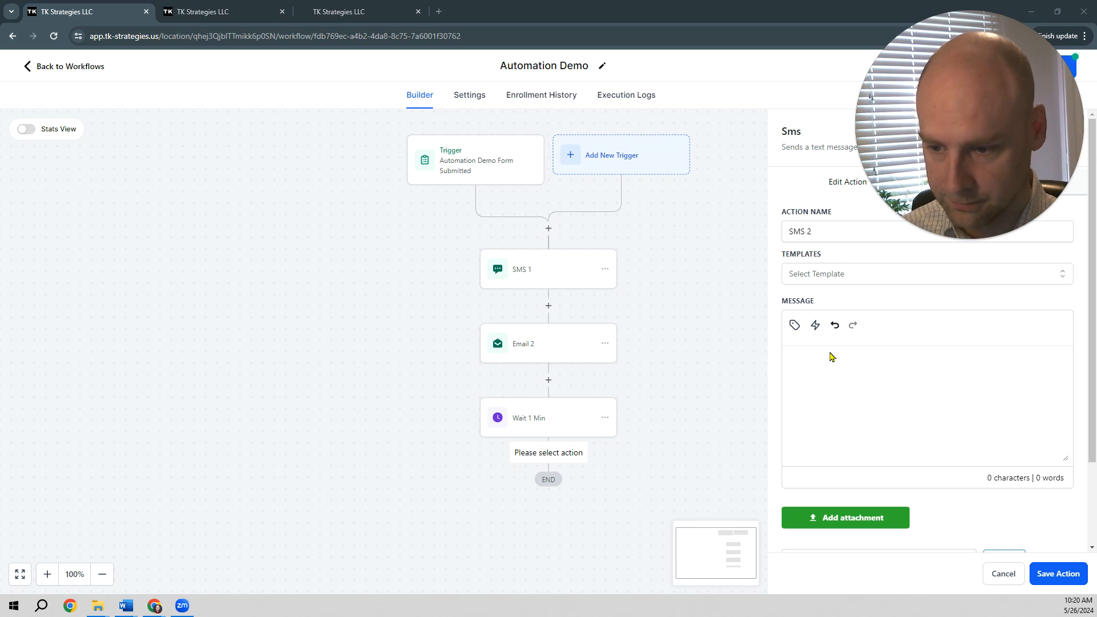
pyautogui.hotkey('alt', 'Tab')
pyautogui.moveTo(505, 462); pyautogui.dragTo(318, 430)
pyautogui.hotkey('ctrl', 'c')
pyautogui.hotkey('alt', 'Tab')
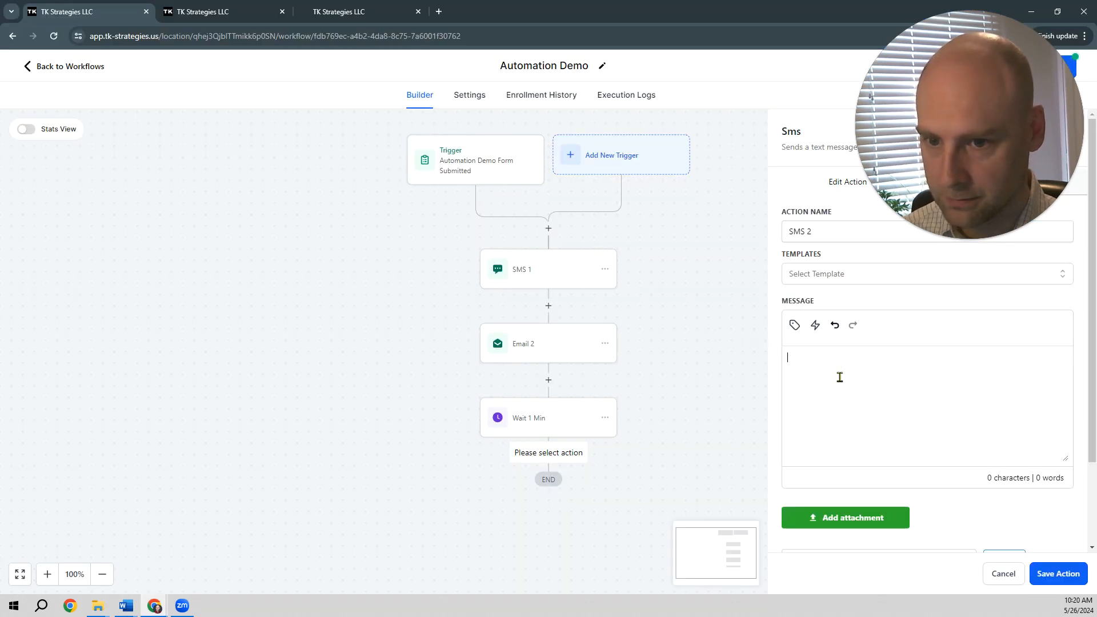
pyautogui.click(840, 378)
pyautogui.hotkey('ctrl', 'v')
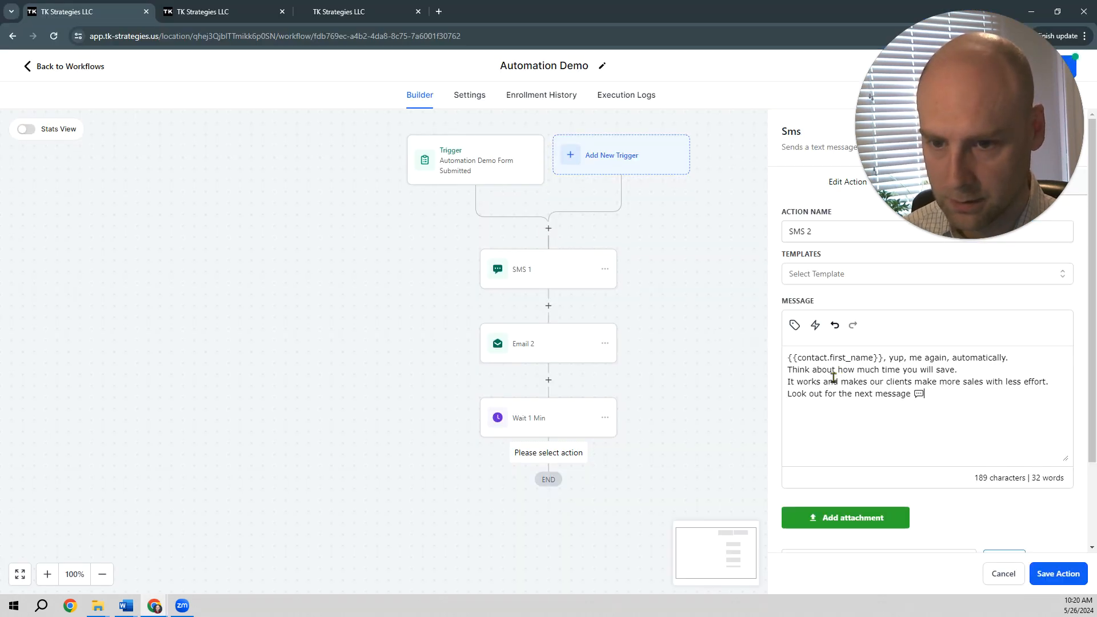
pyautogui.click(1061, 576)
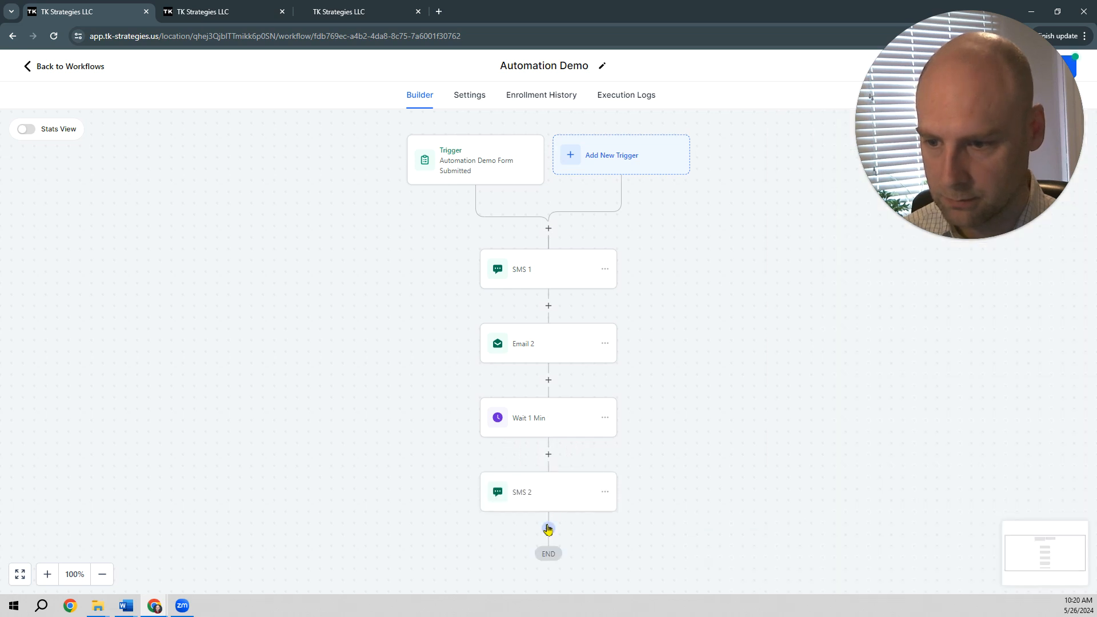
# Step: Add a Send Email action below SMS 2 and name it Email 2
pyautogui.click(549, 530)
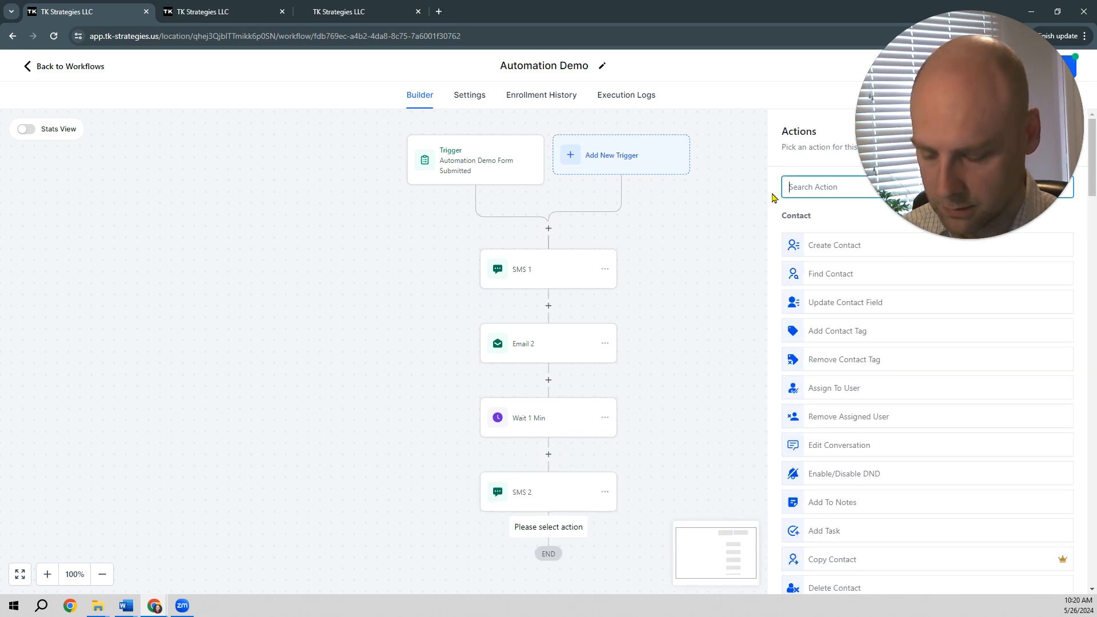
pyautogui.write('email')
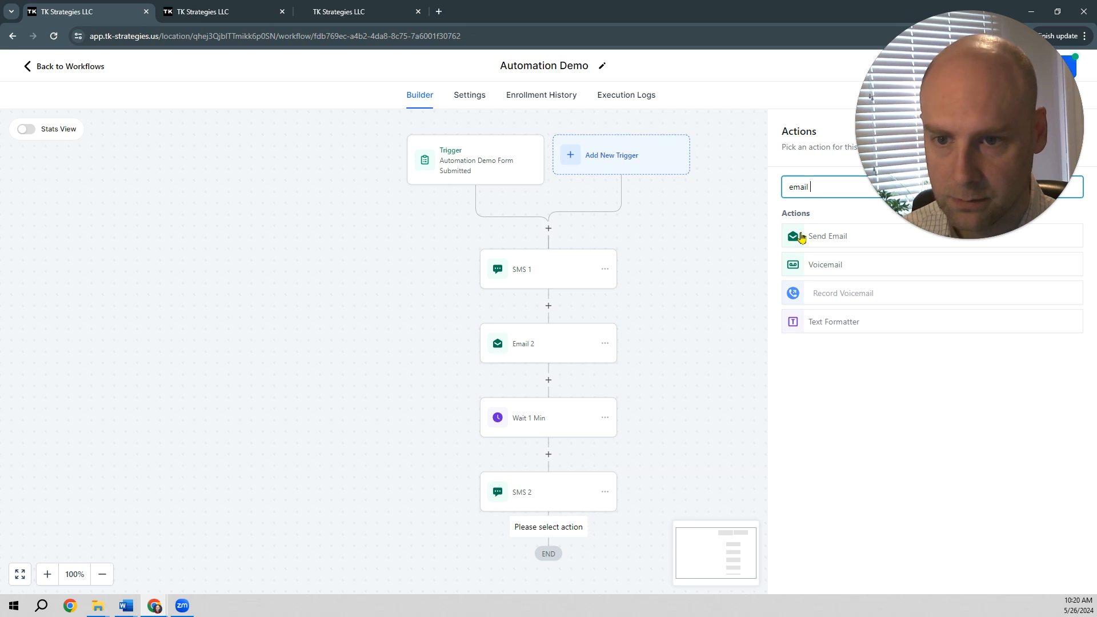
pyautogui.click(832, 236)
pyautogui.write('2')
# Step: Fill in the sender's name and sender's e-mail address for the email that follows SMS 2
pyautogui.click(848, 277)
pyautogui.click(863, 303)
pyautogui.click(838, 342)
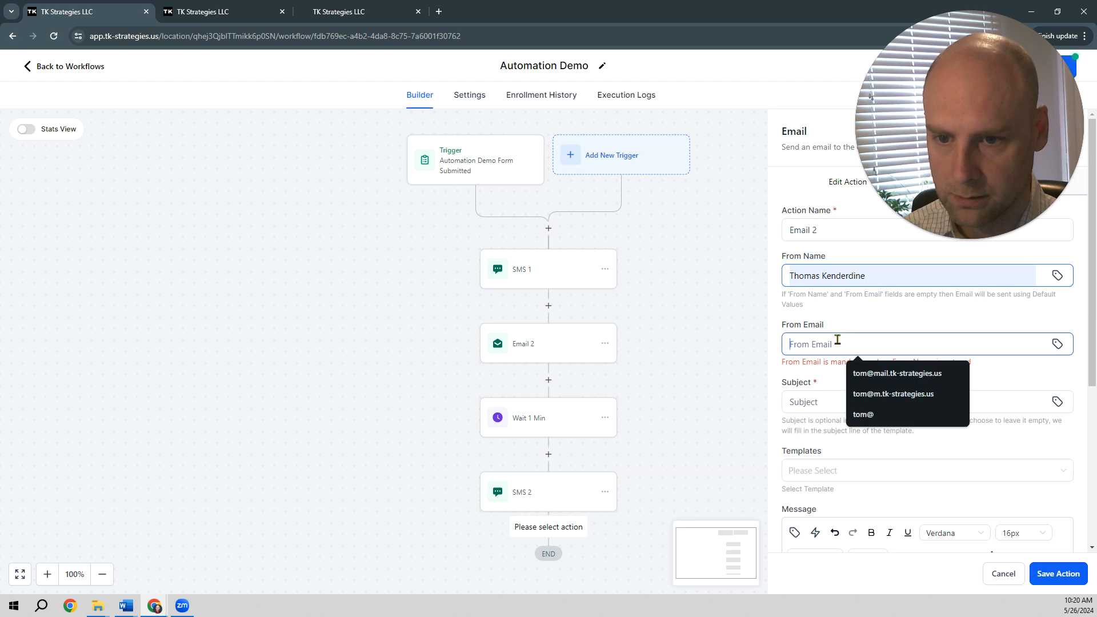
pyautogui.click(874, 373)
# Step: Set the email subject to "This is your second message!"
pyautogui.click(839, 395)
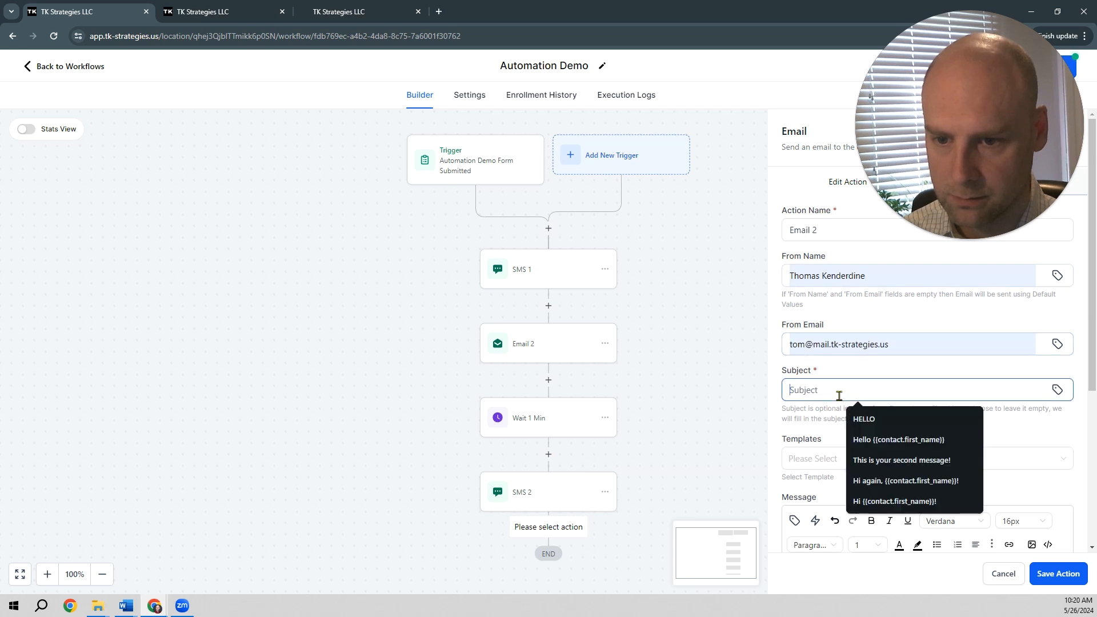
pyautogui.write('Th')
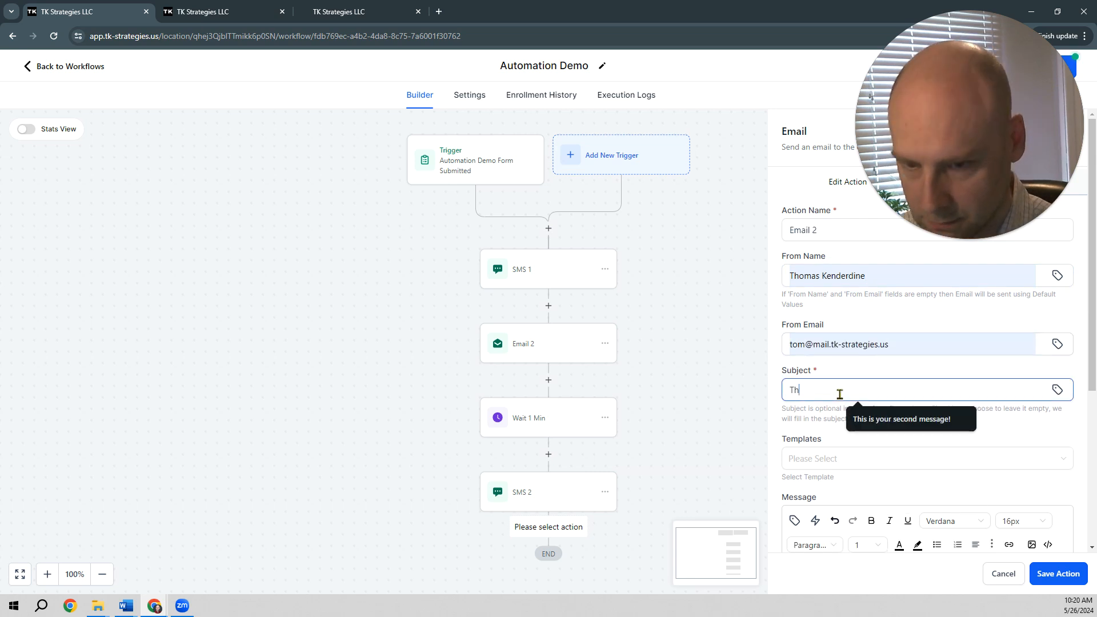
pyautogui.write('is is your second message!')
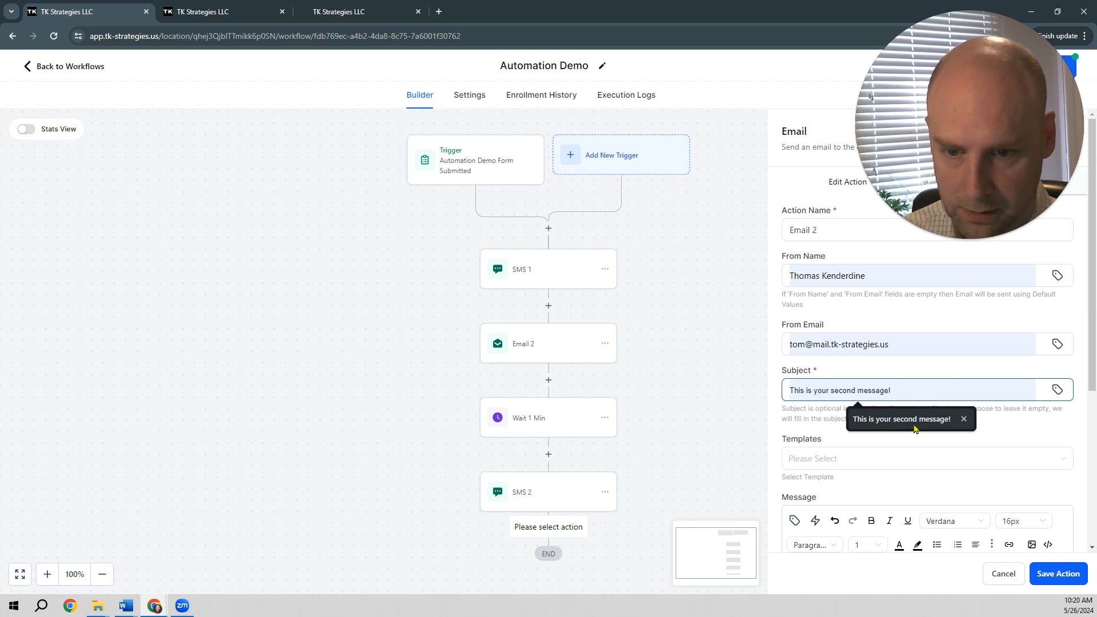
pyautogui.click(913, 424)
# Step: Insert the Message 2 text from the Automation Demo Word document into the email's message body and save the action
pyautogui.scroll(-2, 856, 450)
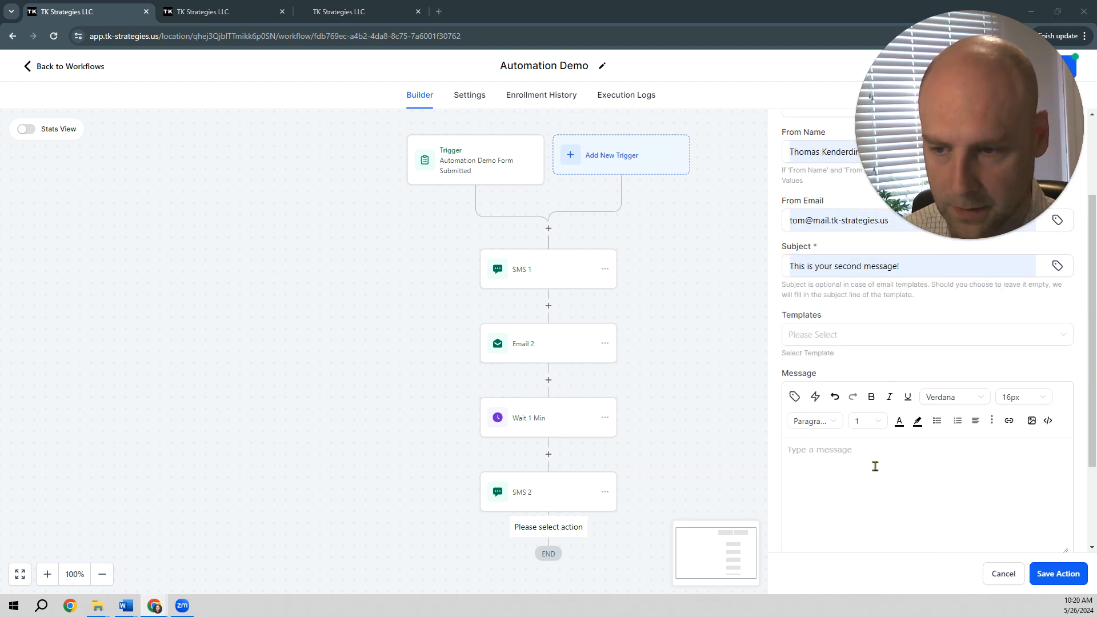
pyautogui.hotkey('alt', 'Tab')
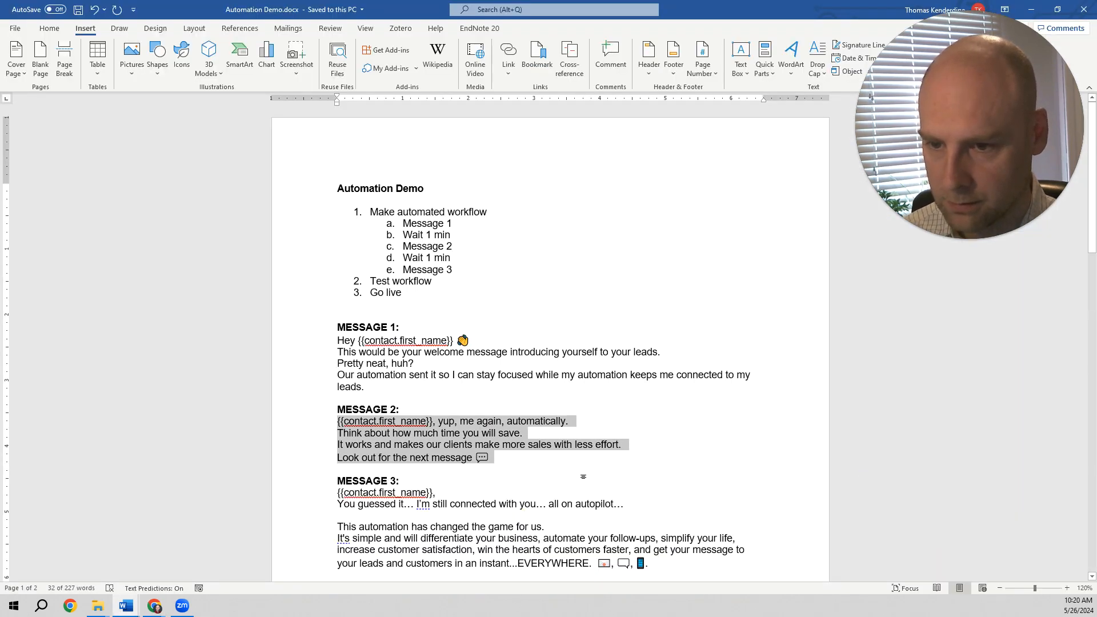
pyautogui.hotkey('alt', 'Tab')
pyautogui.click(815, 495)
pyautogui.hotkey('ctrl', 'v')
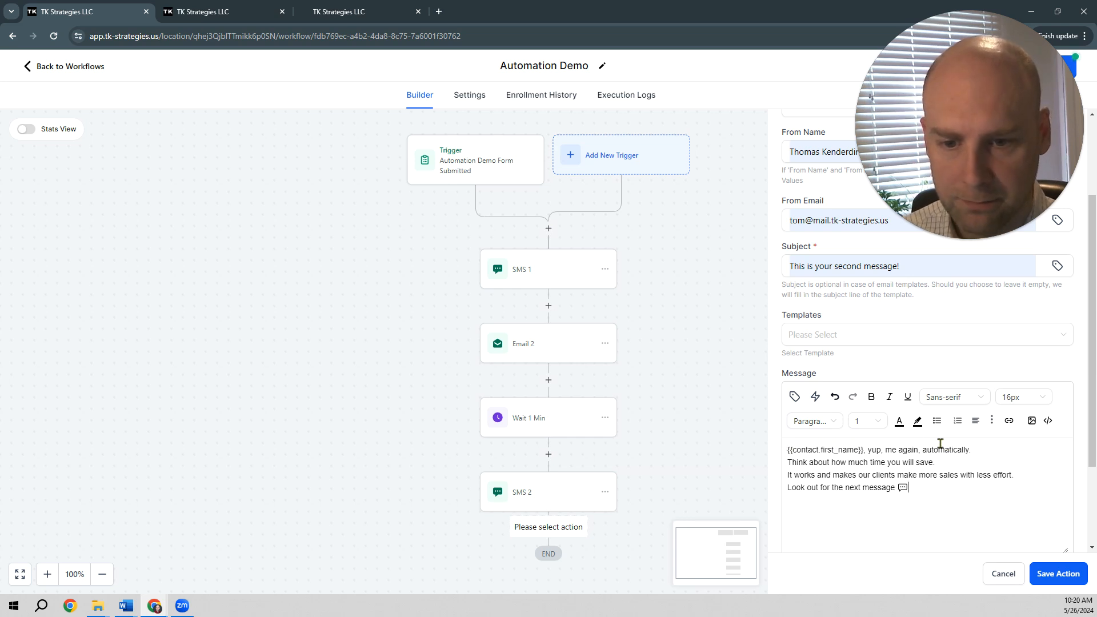
pyautogui.scroll(-1, 888, 424)
pyautogui.click(1046, 573)
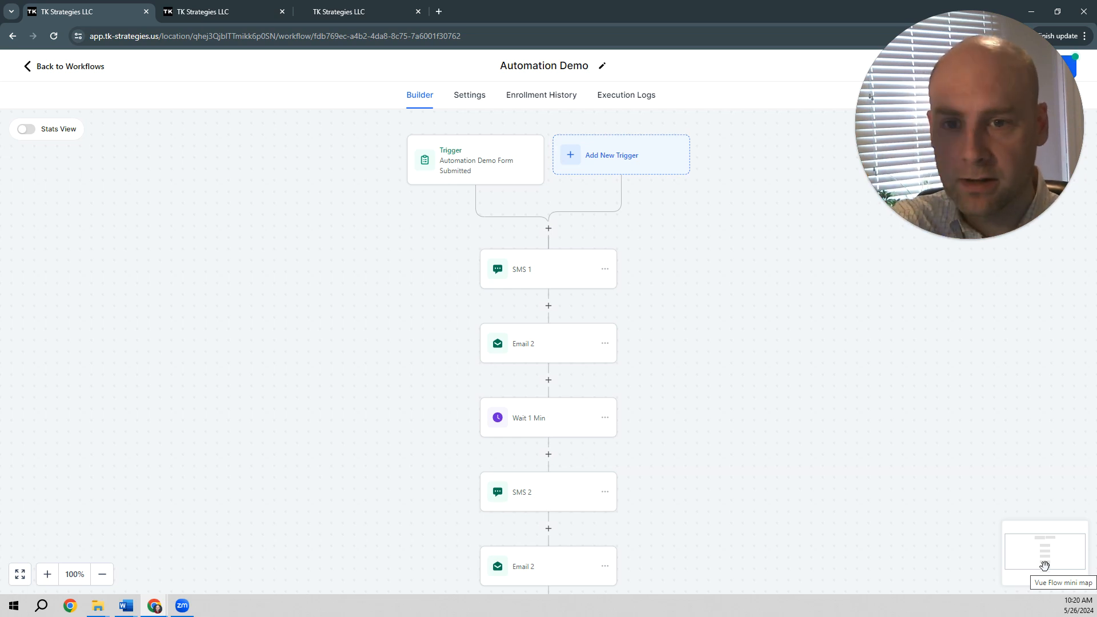
# Step: Add a Wait action below the Email 2 action at the end of the workflow
pyautogui.scroll(-5, 1031, 574)
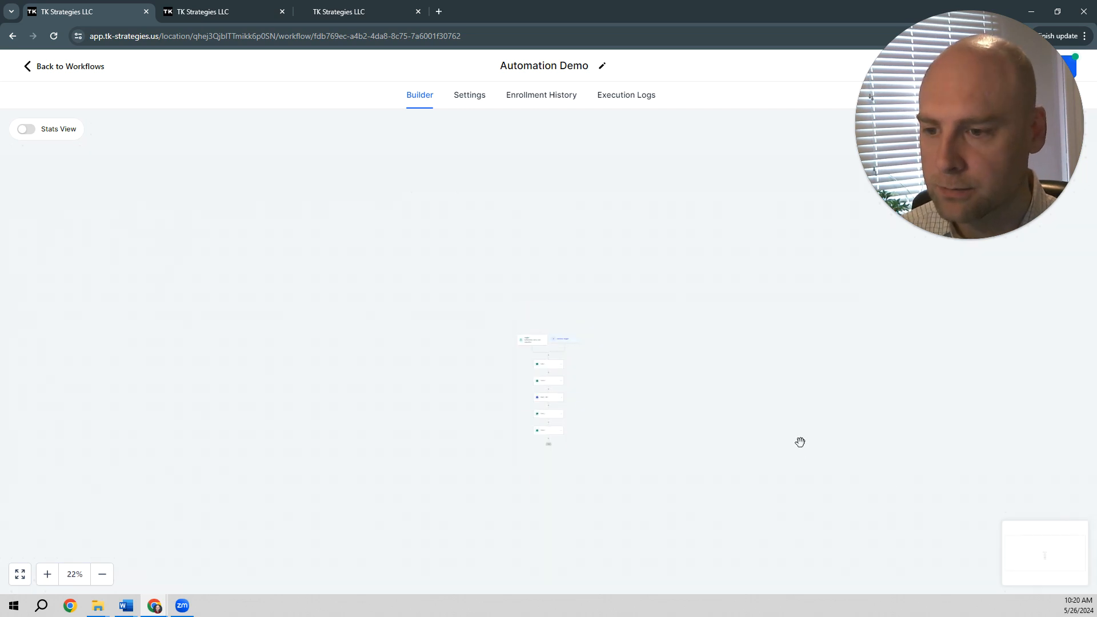
pyautogui.scroll(6, 571, 423)
pyautogui.scroll(-6, 554, 403)
pyautogui.click(550, 448)
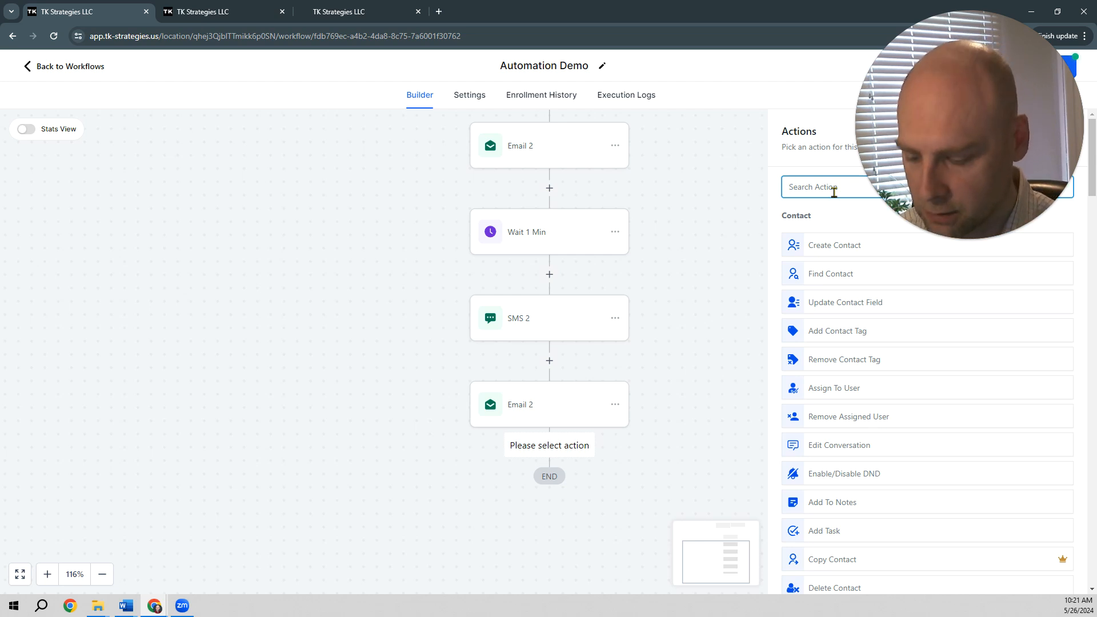
pyautogui.write('wait')
pyautogui.click(799, 246)
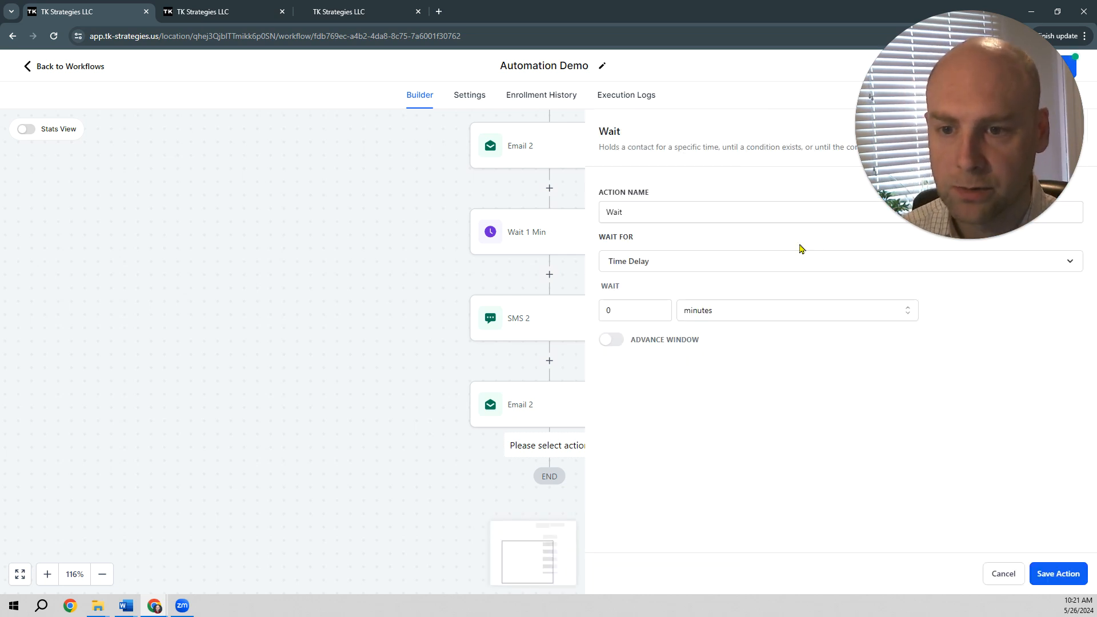
# Step: Name the wait action "Wait 1 Min", set its time delay to 1 minute and save it
pyautogui.click(662, 215)
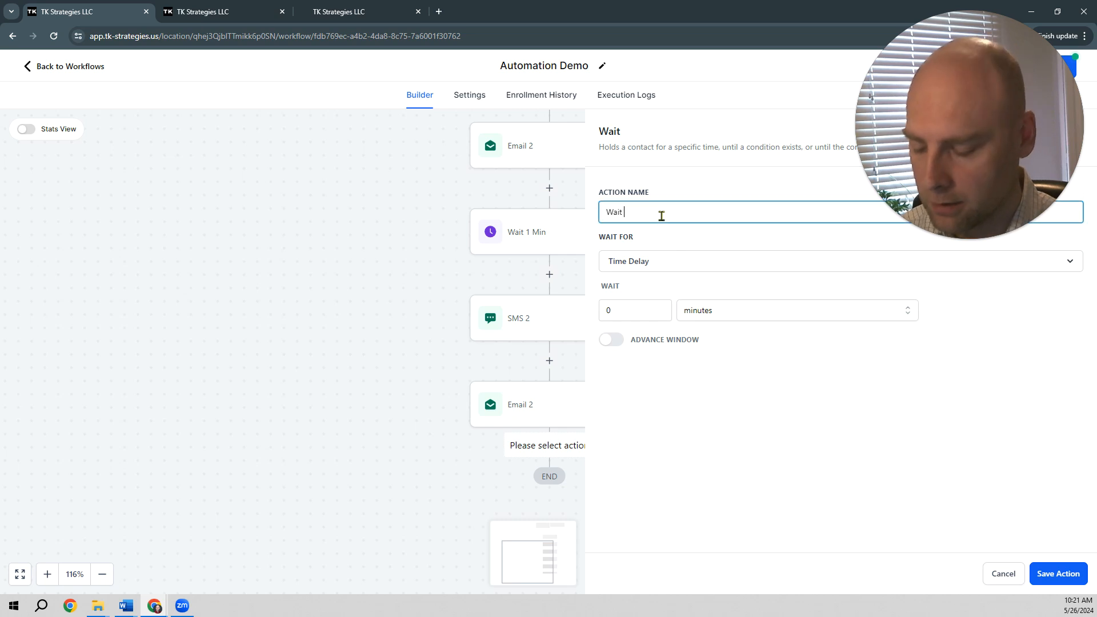
pyautogui.write('1 Nu')
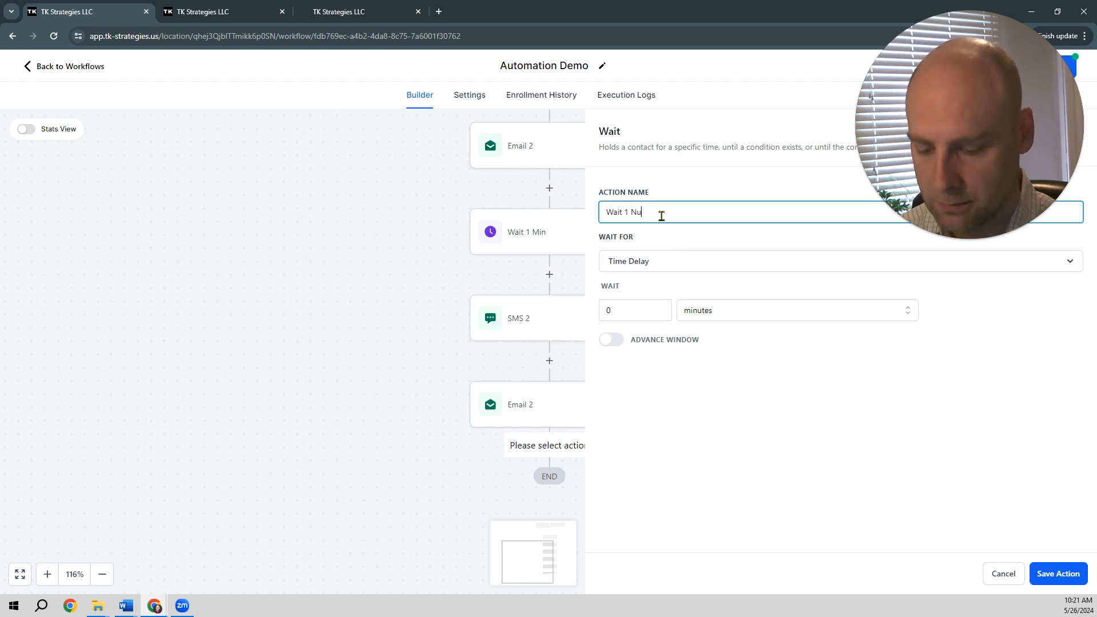
pyautogui.write('b Min')
pyautogui.moveTo(640, 308); pyautogui.dragTo(604, 311)
pyautogui.write('1')
pyautogui.click(703, 317)
pyautogui.click(703, 319)
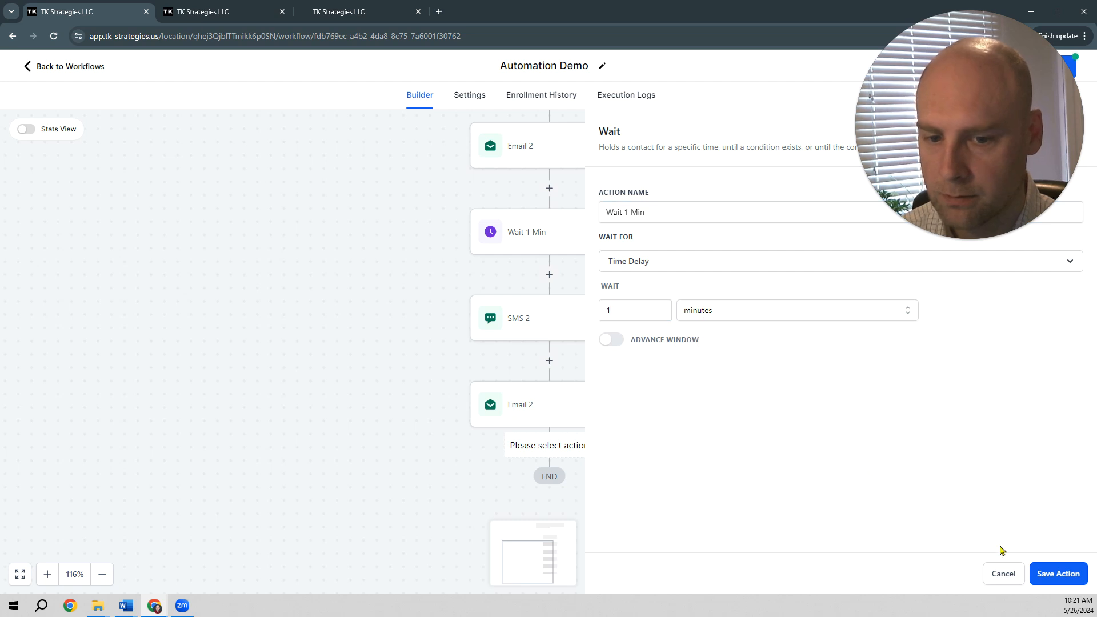
pyautogui.click(1042, 576)
# Step: Add an SMS action below the last Wait 1 Min and name it SMS 3
pyautogui.click(550, 534)
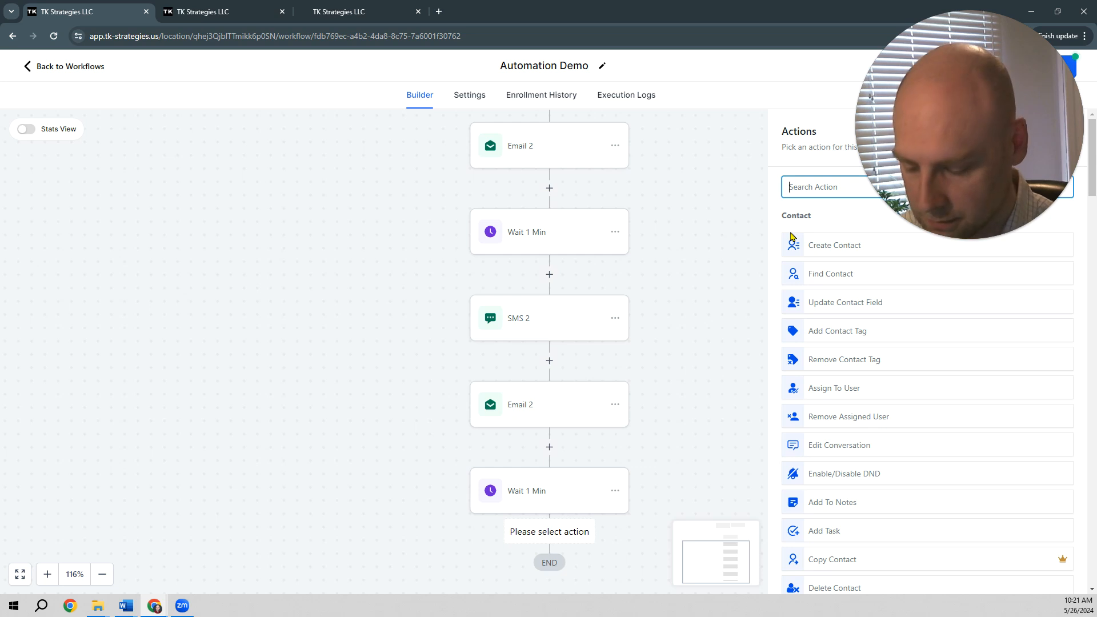
pyautogui.write('sms')
pyautogui.click(833, 234)
pyautogui.click(882, 372)
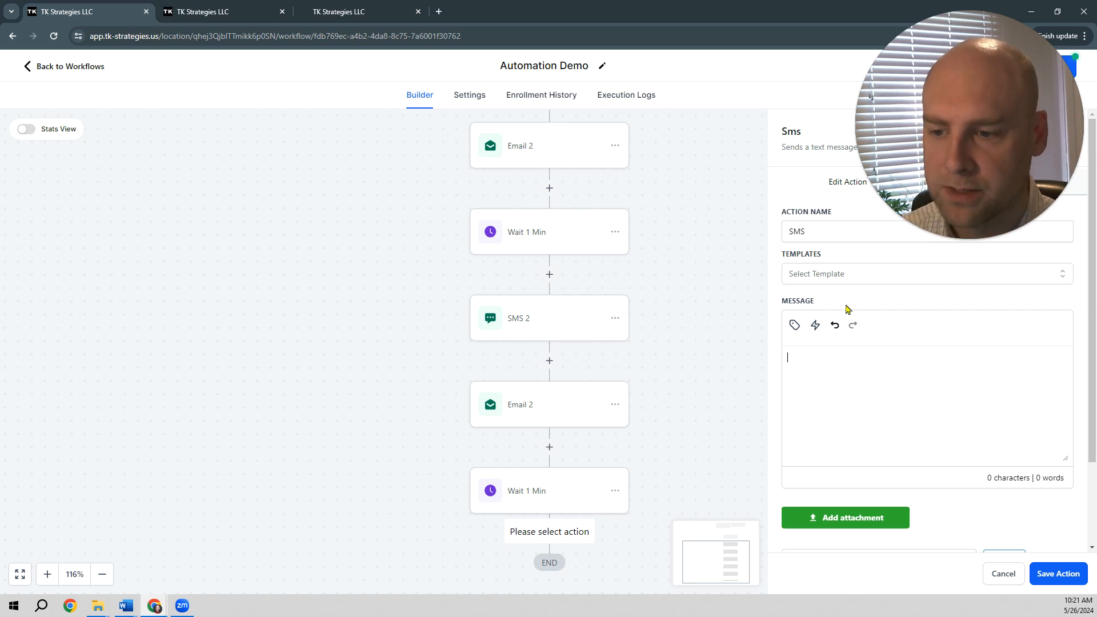
pyautogui.click(832, 239)
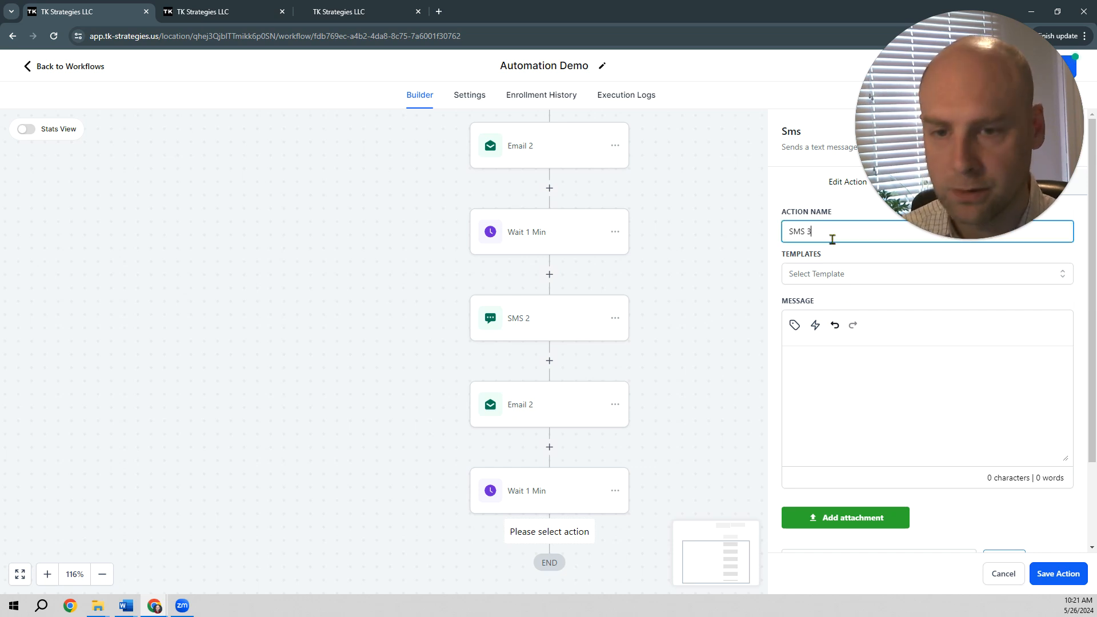
# Step: Copy Message 3 from the Word document, through the "EVERYWHERE" line, into the SMS 3 message and save the action
pyautogui.click(867, 397)
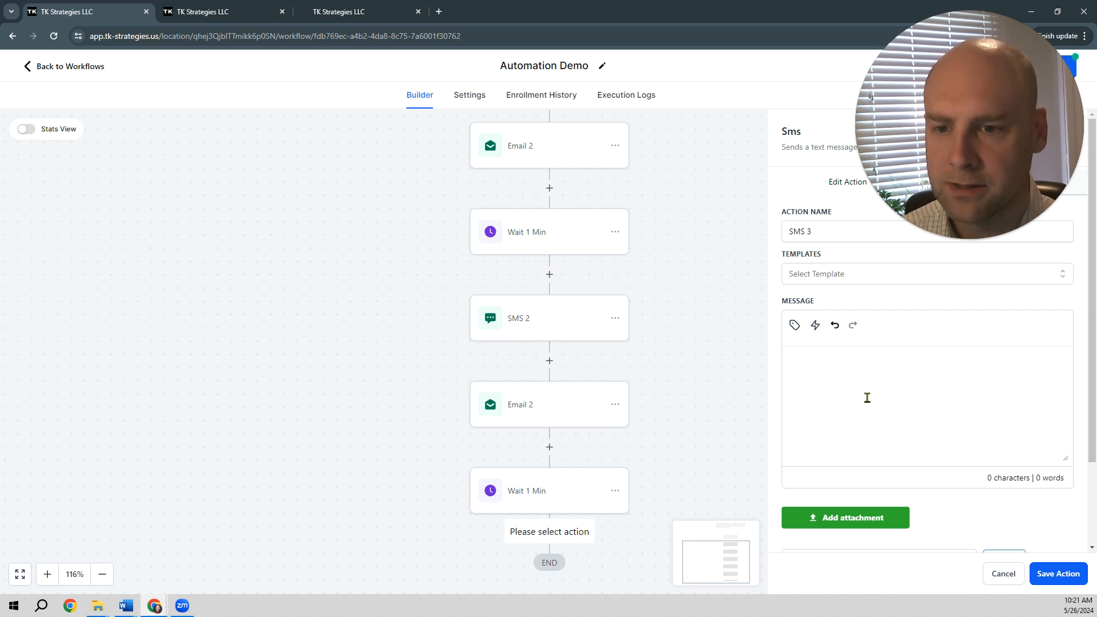
pyautogui.hotkey('alt', 'Tab')
pyautogui.moveTo(658, 562); pyautogui.dragTo(320, 503)
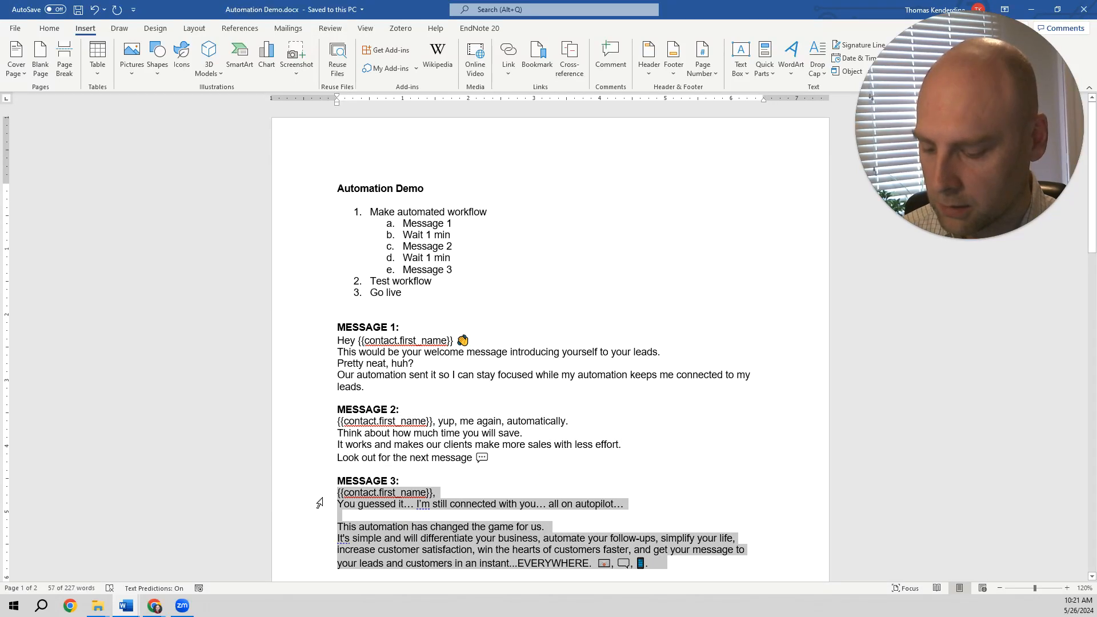
pyautogui.hotkey('alt', 'Tab')
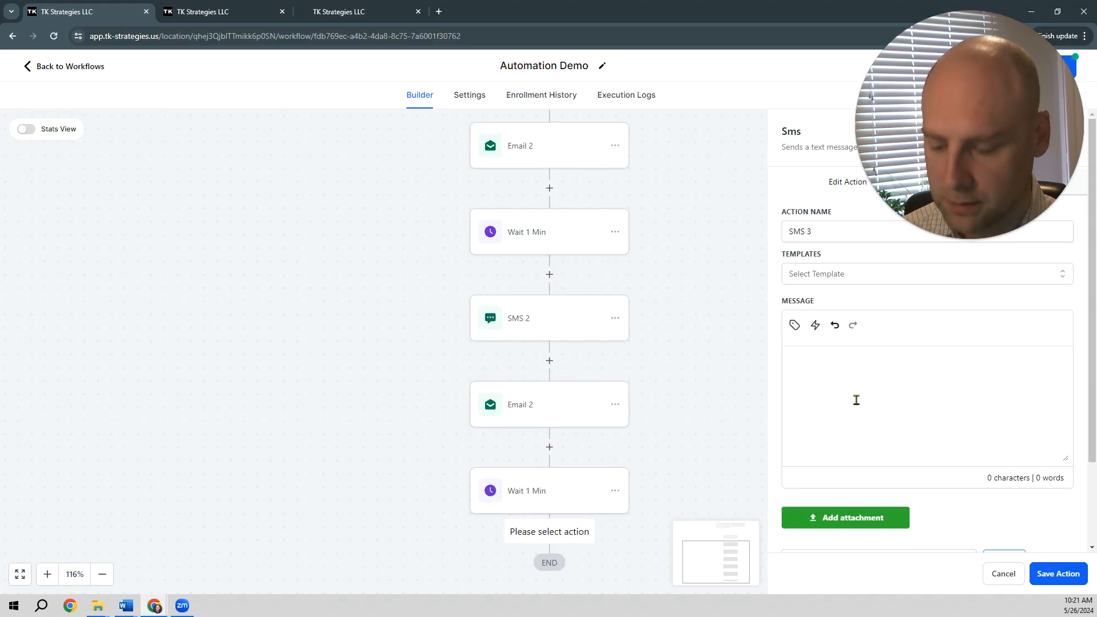
pyautogui.click(857, 400)
pyautogui.write("{{contact.first_name}}, You guessed it… I'm still connected with you… all on autopilot…  This automation has changed the game for us. It's simple and will differentiate your business, automate your follow-ups, simplify your life, increase customer satisfaction, win the hearts of customers faster, and get your message to your leads and customers in an instant...EVERYWHERE.  📧, 💬, 📱.")
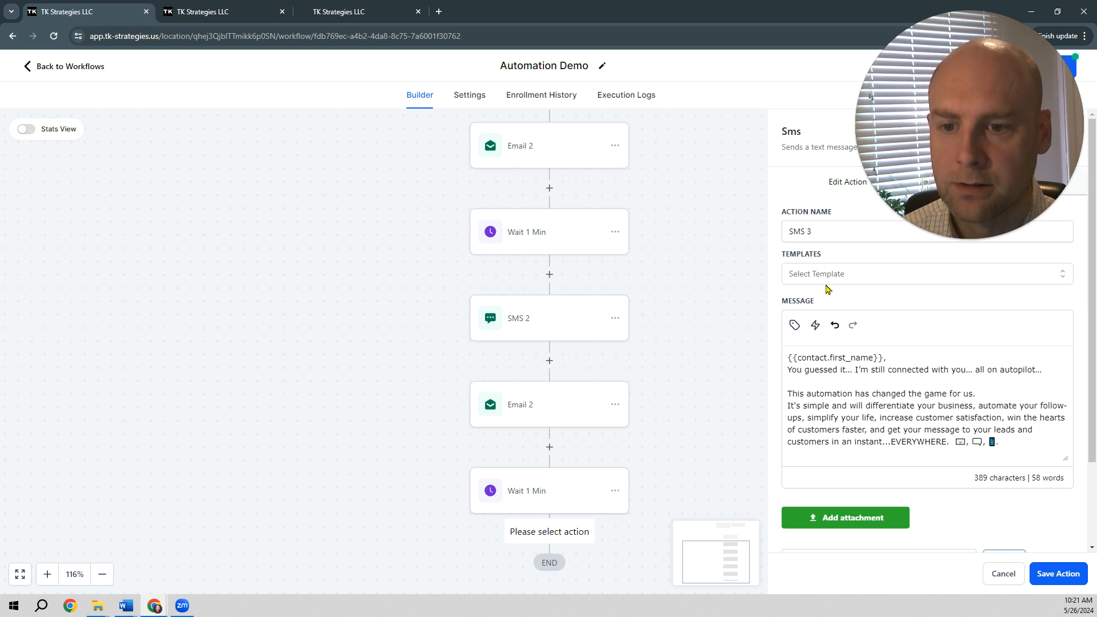
pyautogui.click(1052, 574)
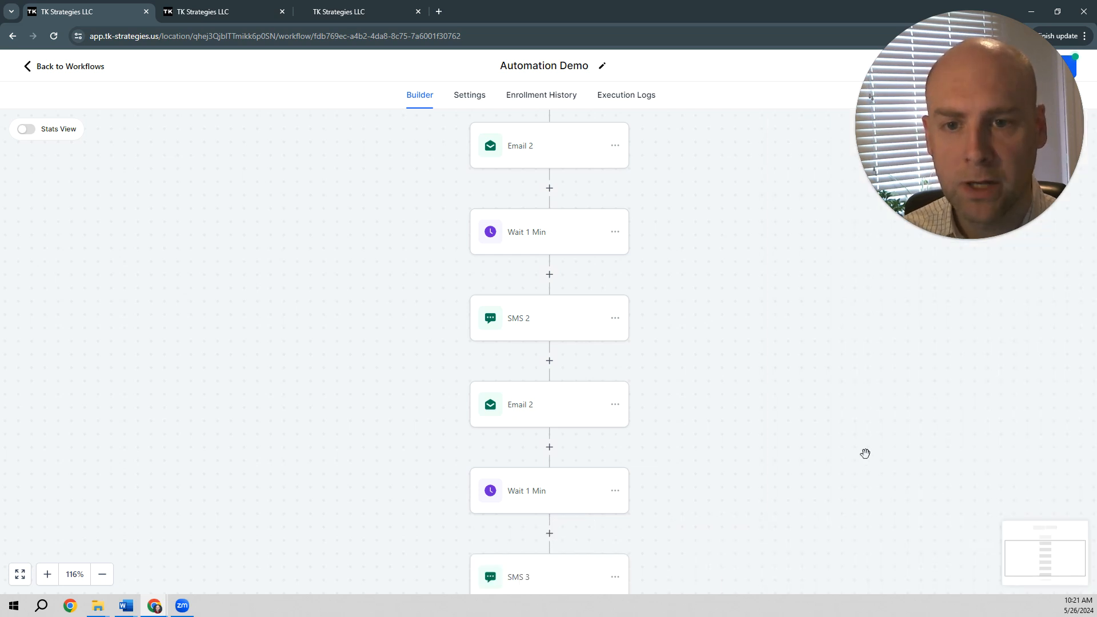
# Step: Add a Send Email action below SMS 3
pyautogui.scroll(-3, 668, 353)
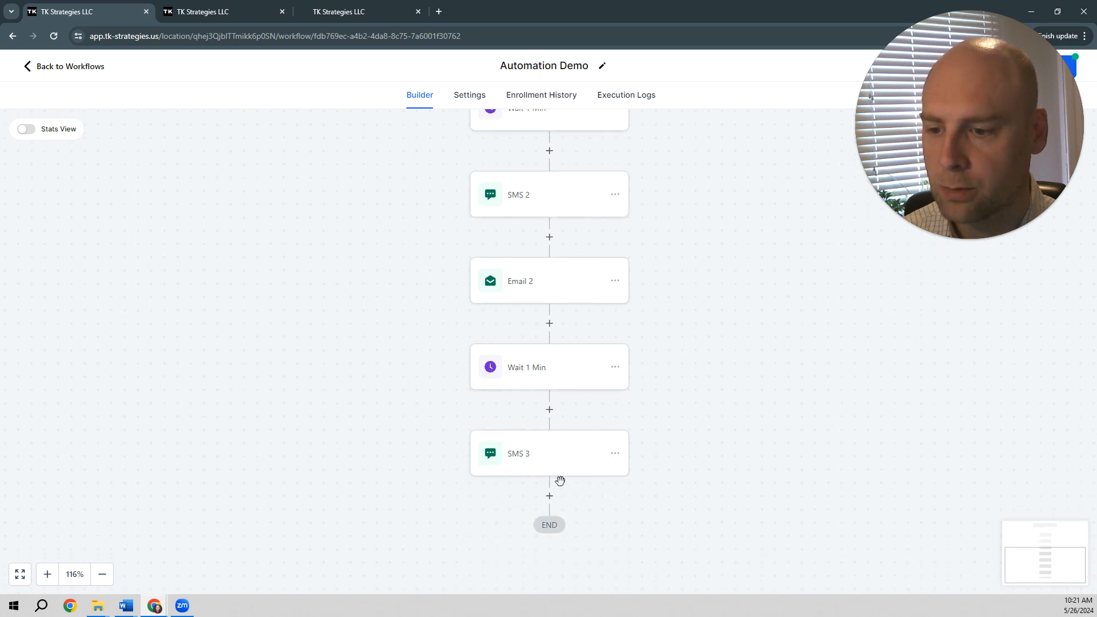
pyautogui.click(552, 495)
pyautogui.click(803, 186)
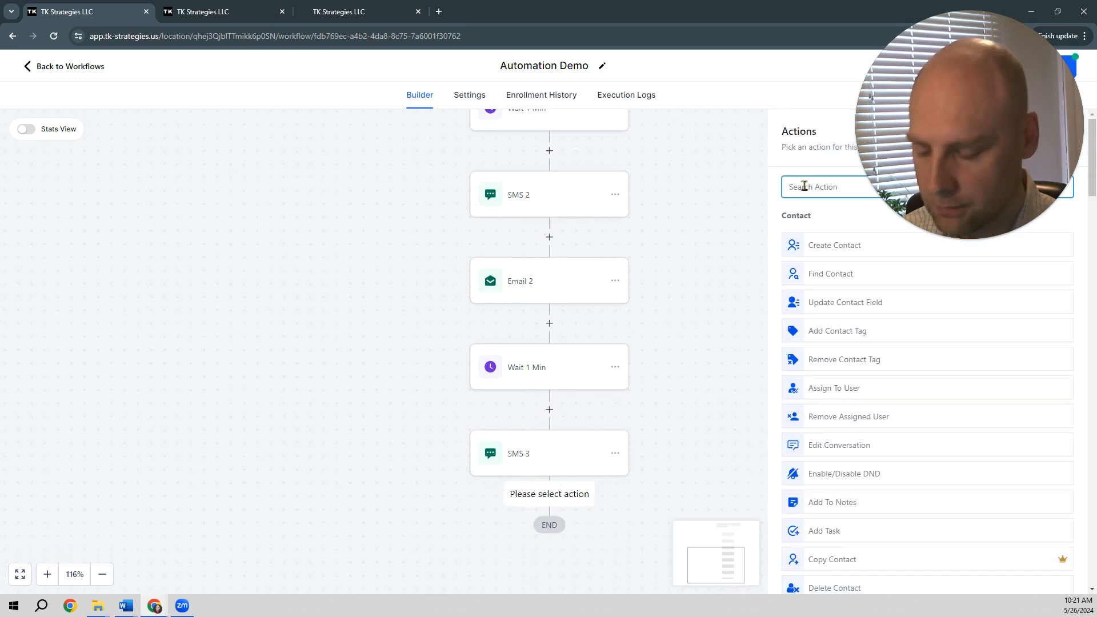
pyautogui.write('email')
pyautogui.click(820, 231)
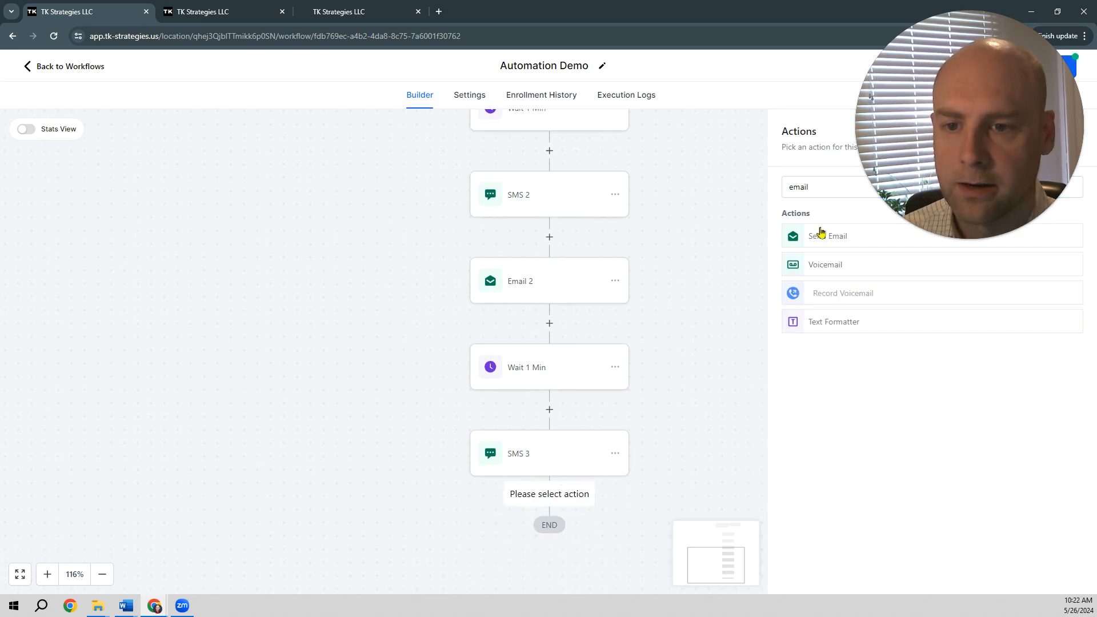
# Step: Fill in the sender's name and sender's e-mail address for the email that follows SMS 3
pyautogui.click(828, 275)
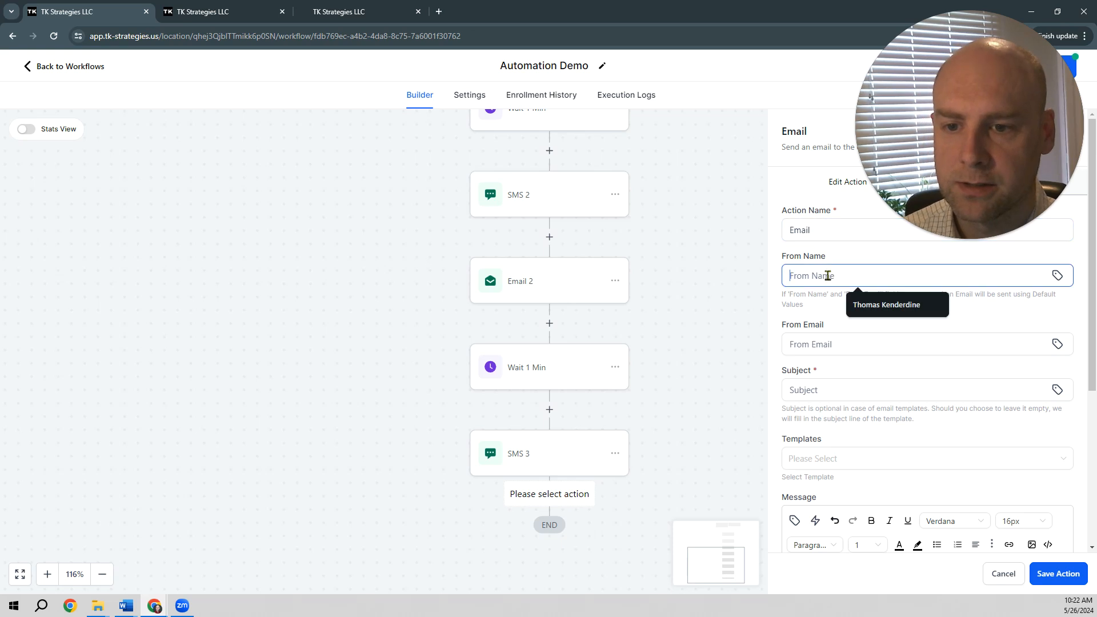
pyautogui.click(855, 302)
pyautogui.click(846, 341)
pyautogui.click(875, 367)
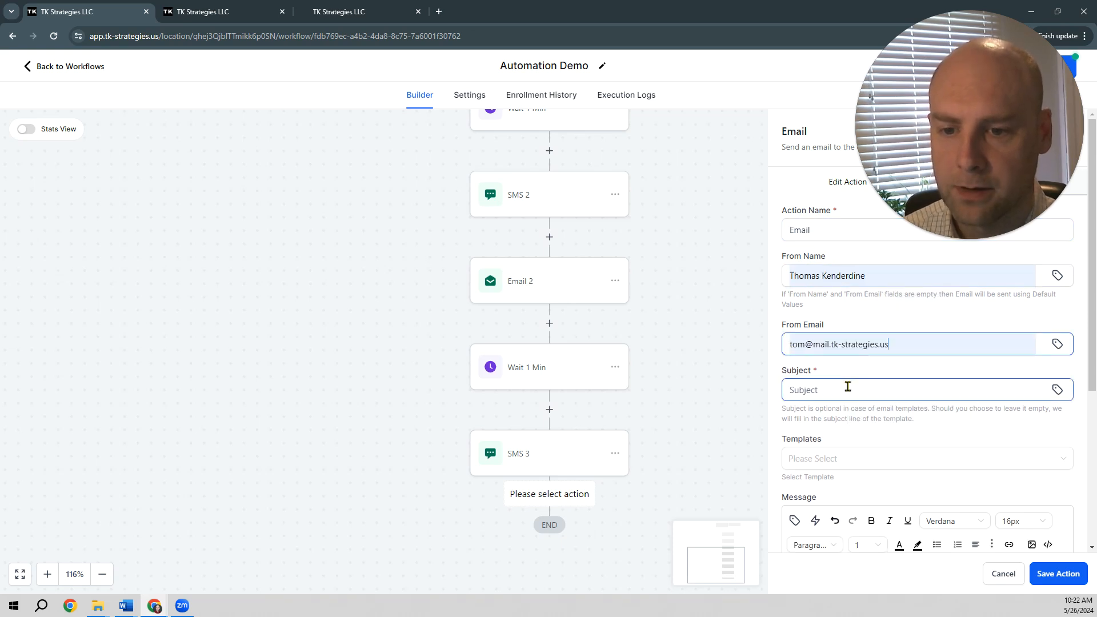
pyautogui.click(858, 391)
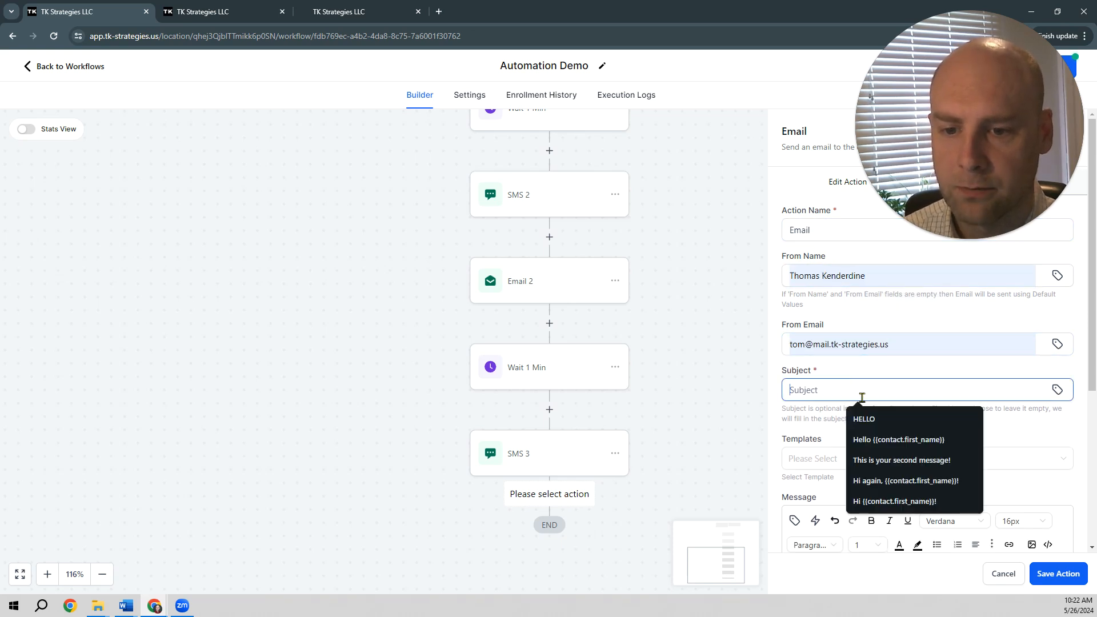
pyautogui.click(896, 460)
pyautogui.moveTo(897, 391); pyautogui.dragTo(772, 390)
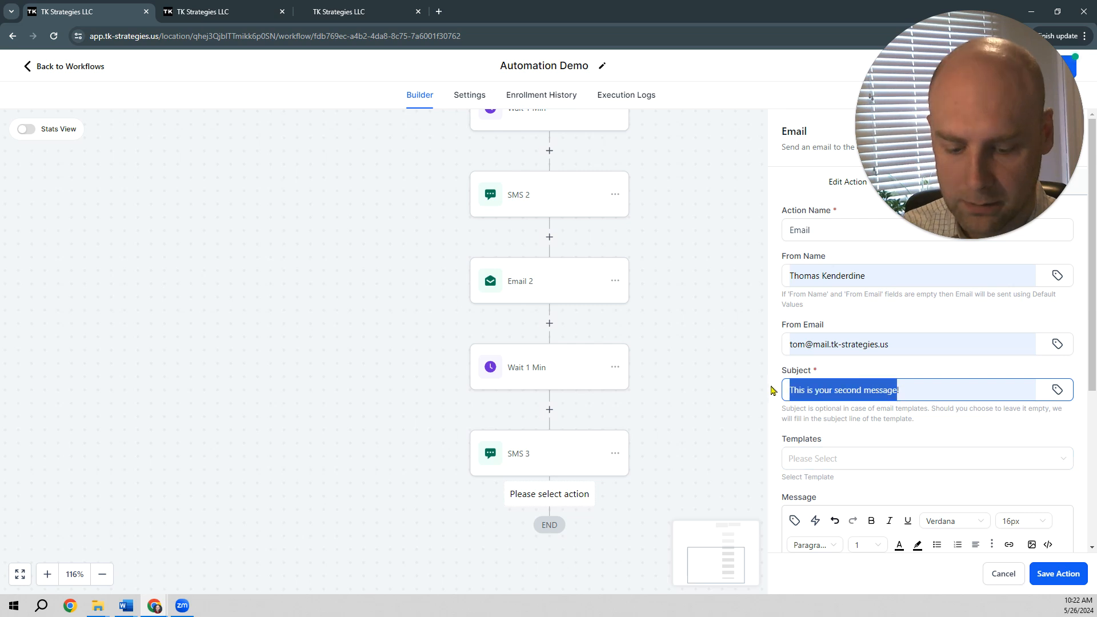
pyautogui.press('BackSpace')
# Step: Set the email subject to "Hi again, {{contact.first_name}}!"
pyautogui.click(823, 391)
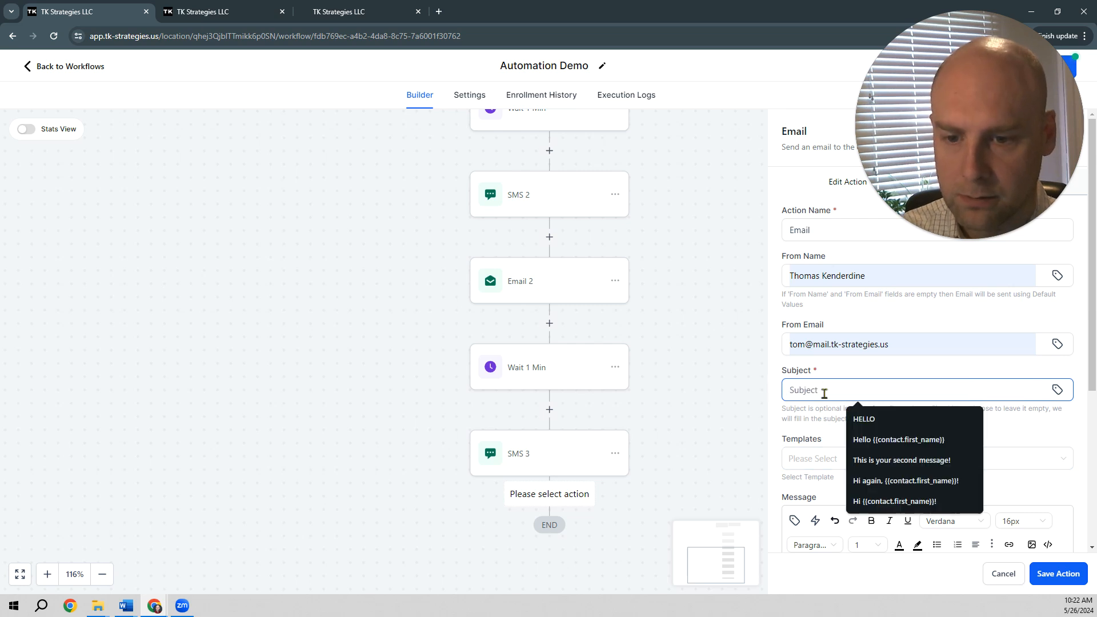
pyautogui.click(884, 479)
# Step: Copy Message 3 from the Word document, through "We've combined dozens of services all into one place.", into the email body and save the action
pyautogui.scroll(-3, 860, 349)
pyautogui.click(854, 429)
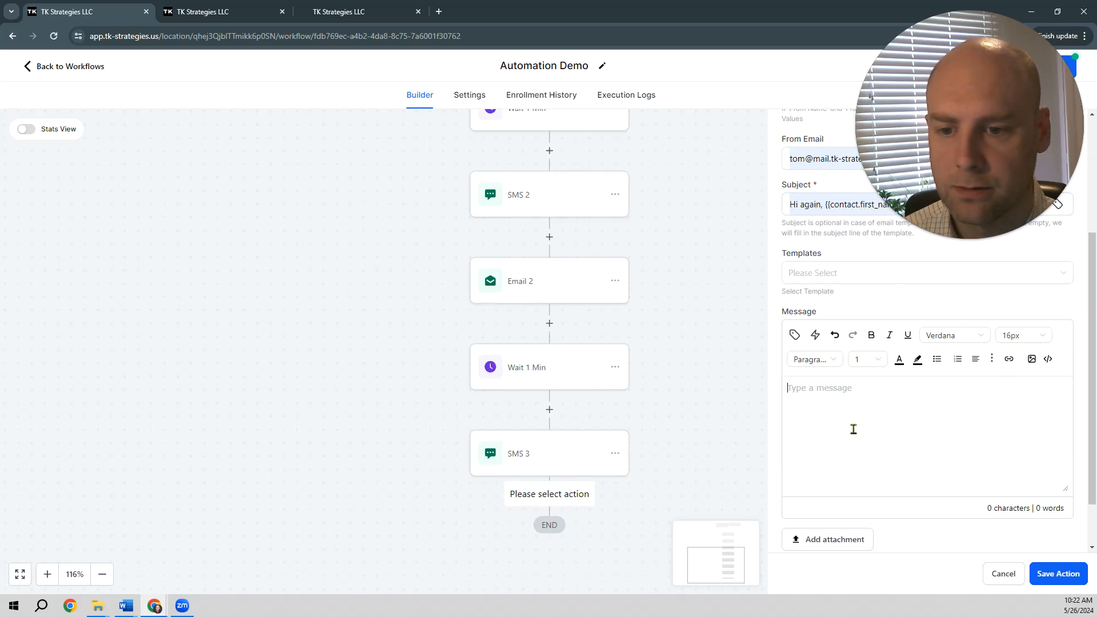
pyautogui.hotkey('alt', 'Tab')
pyautogui.scroll(-1, 523, 398)
pyautogui.hotkey('alt', 'Tab')
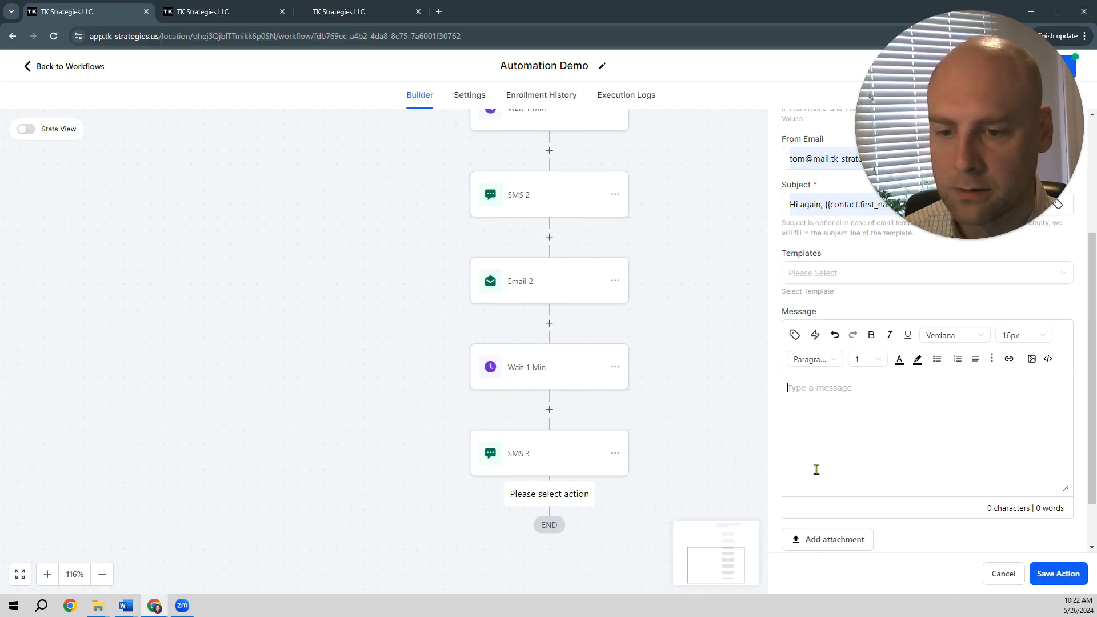
pyautogui.hotkey('alt', 'Tab')
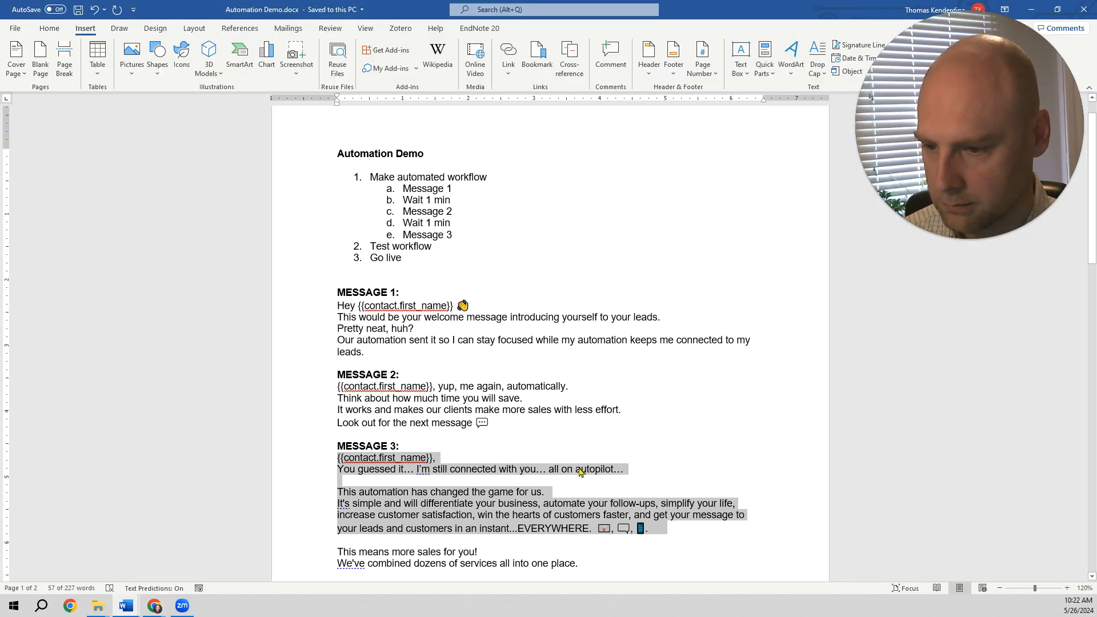
pyautogui.click(621, 566)
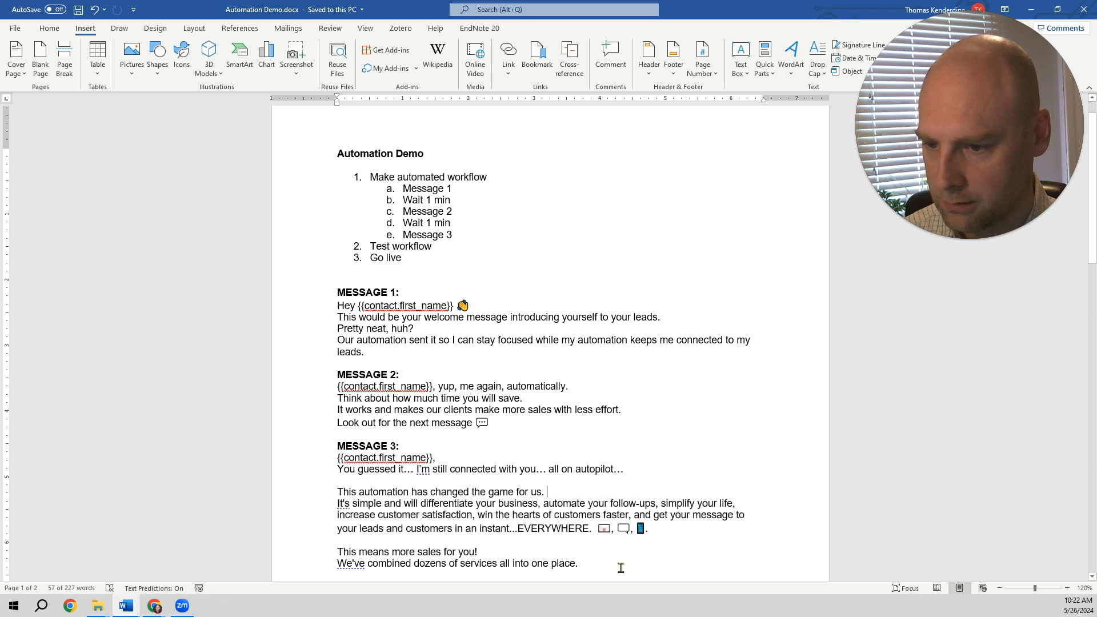
pyautogui.moveTo(580, 564); pyautogui.dragTo(338, 462)
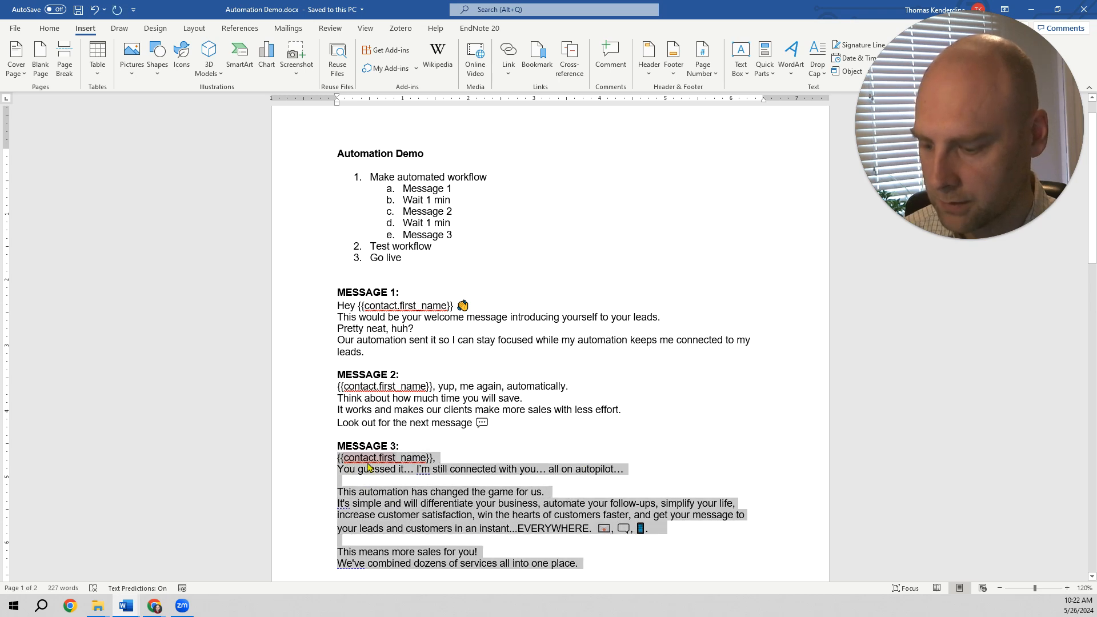
pyautogui.hotkey('alt', 'Tab')
pyautogui.click(850, 411)
pyautogui.hotkey('ctrl', 'v')
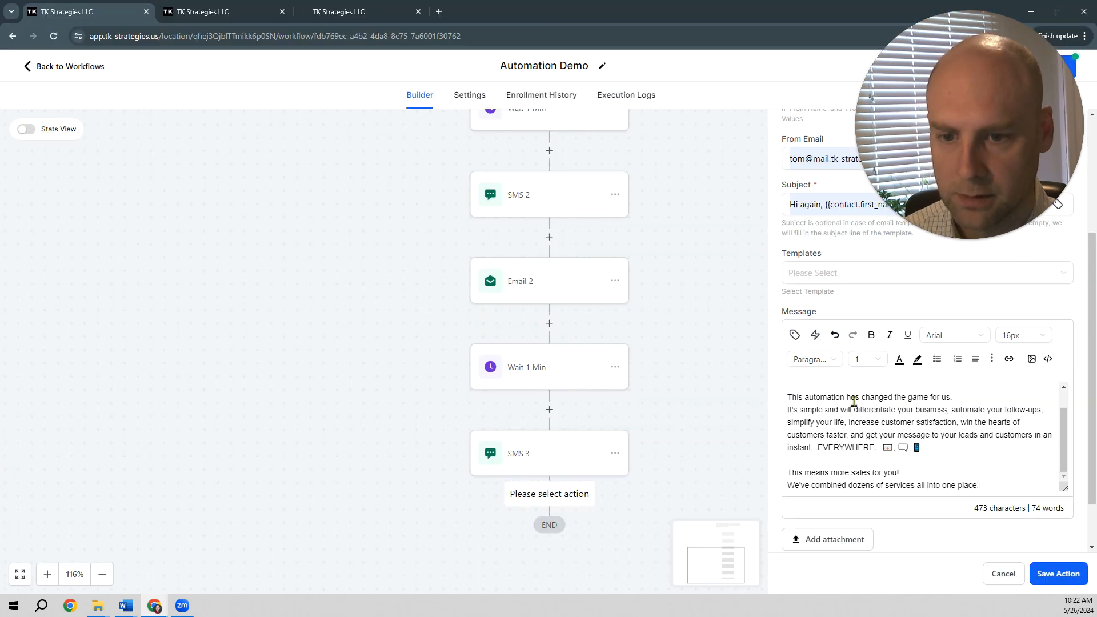
pyautogui.click(1050, 573)
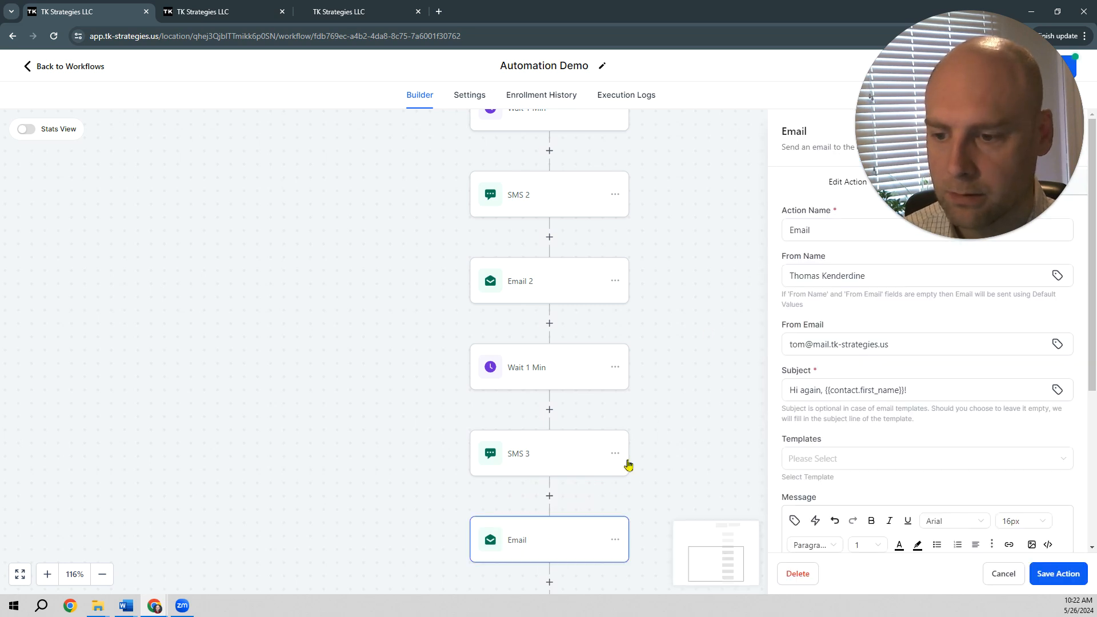
# Step: Rename the email action below SMS 3 as Email 3 and save it
pyautogui.click(784, 224)
pyautogui.write('3')
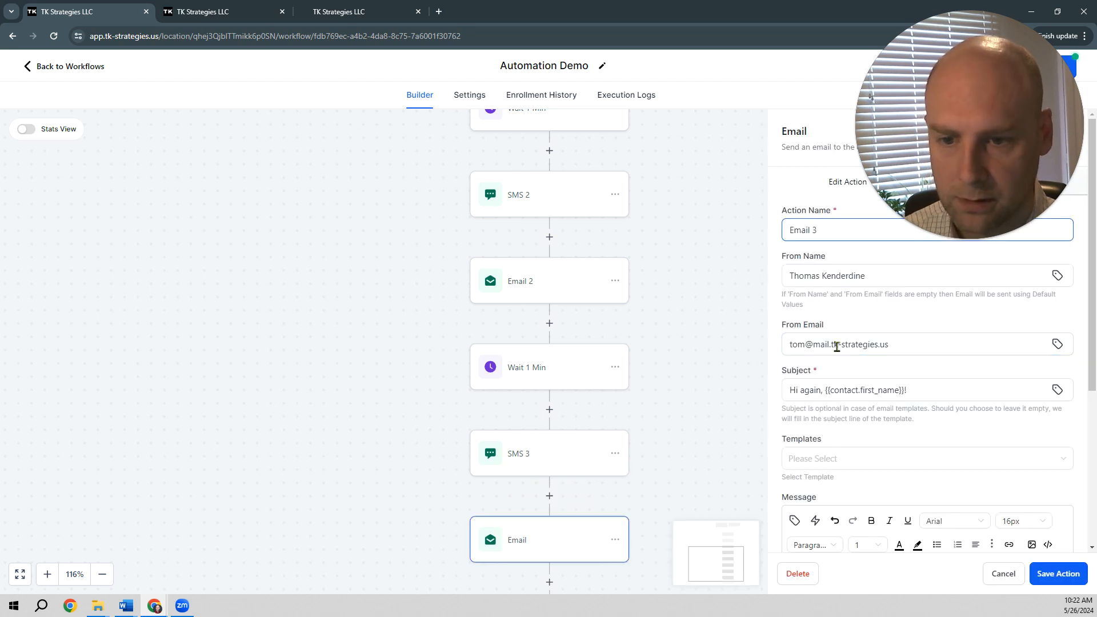
pyautogui.click(1066, 583)
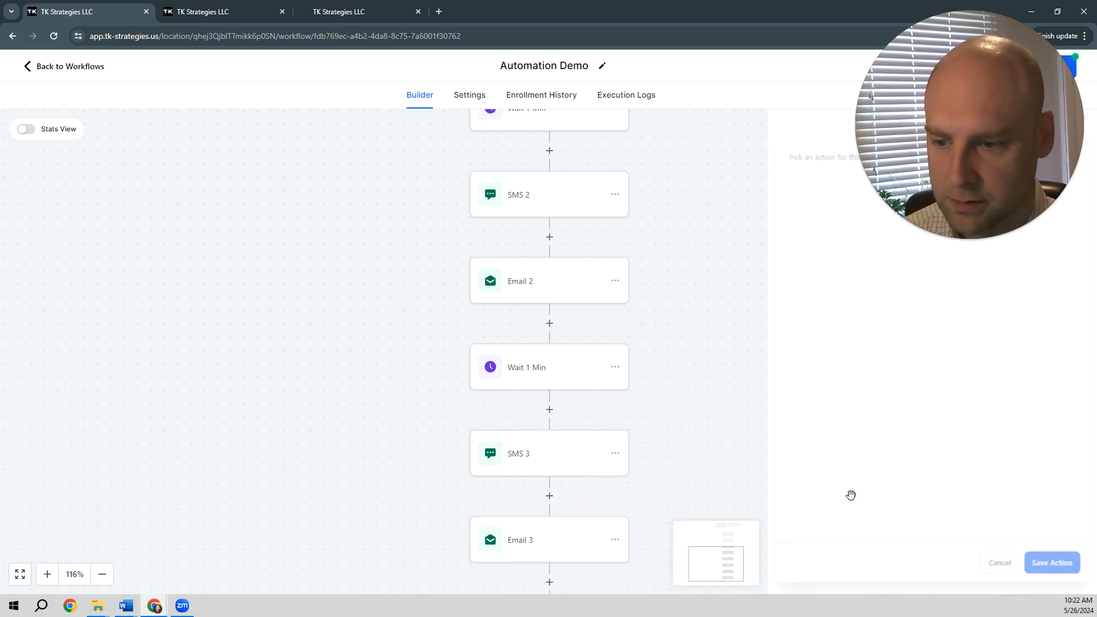
# Step: Save the workflow and allow contacts to re-enter it in the workflow settings
pyautogui.scroll(-2, 723, 346)
pyautogui.scroll(1, 719, 336)
pyautogui.scroll(3, 719, 335)
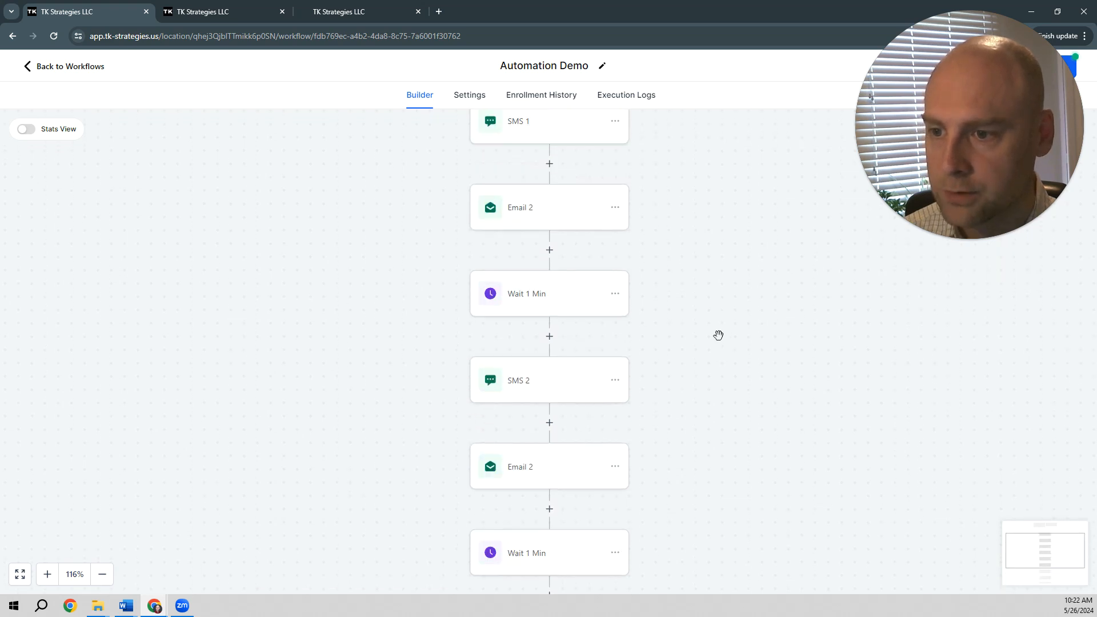
pyautogui.click(1061, 66)
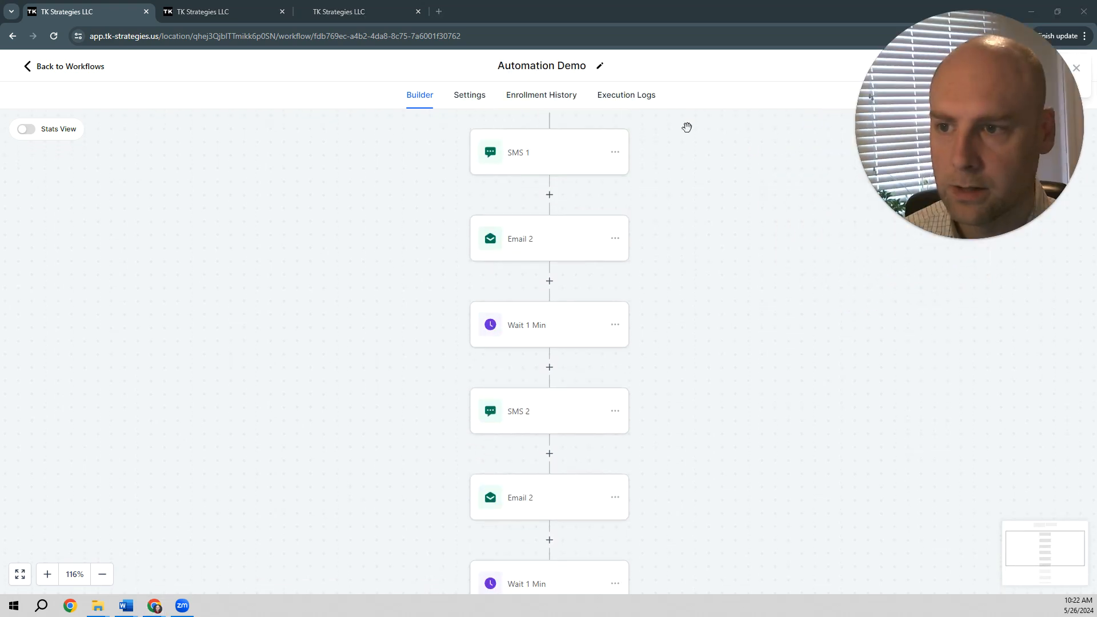
pyautogui.click(457, 101)
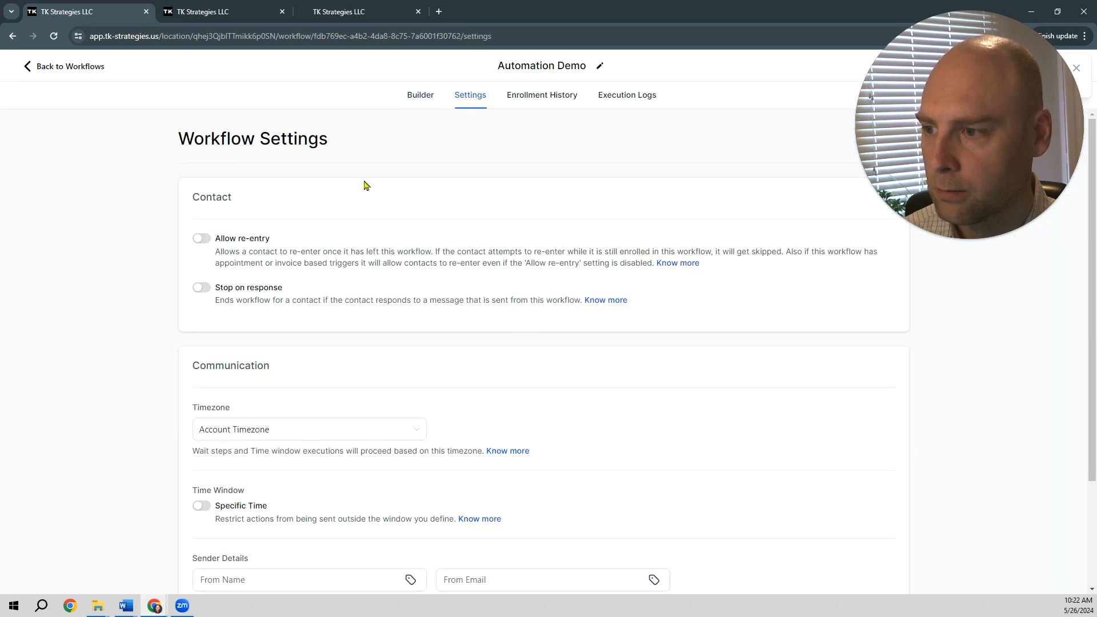
pyautogui.click(201, 238)
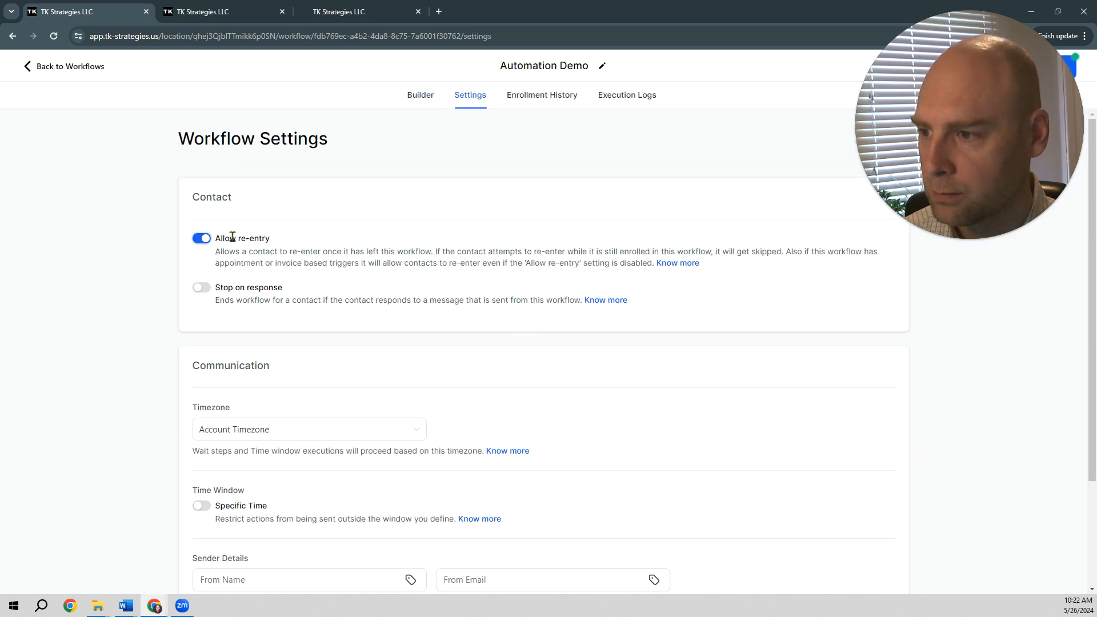
# Step: Fill in the workflow's default sender name and sender e-mail address under Sender Details
pyautogui.scroll(-2, 314, 265)
pyautogui.click(273, 463)
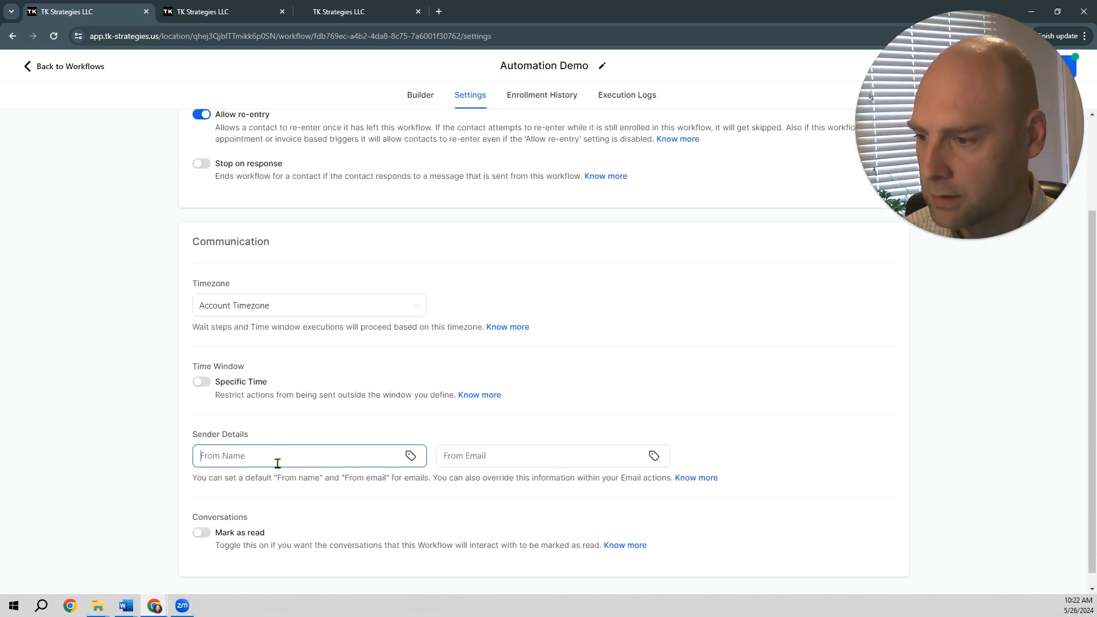
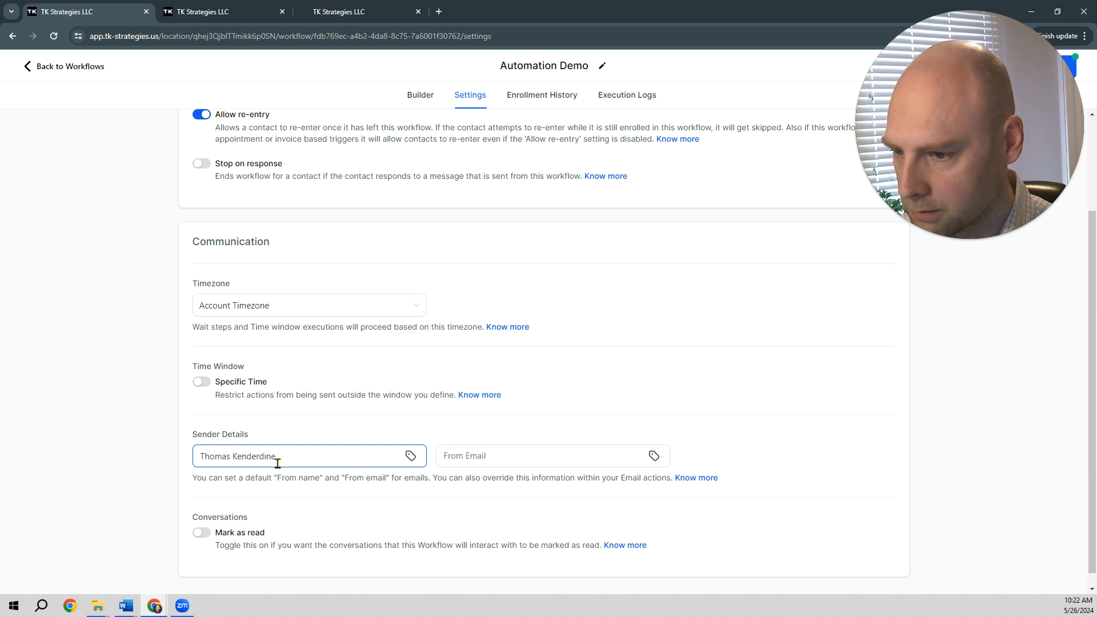
pyautogui.press('Tab')
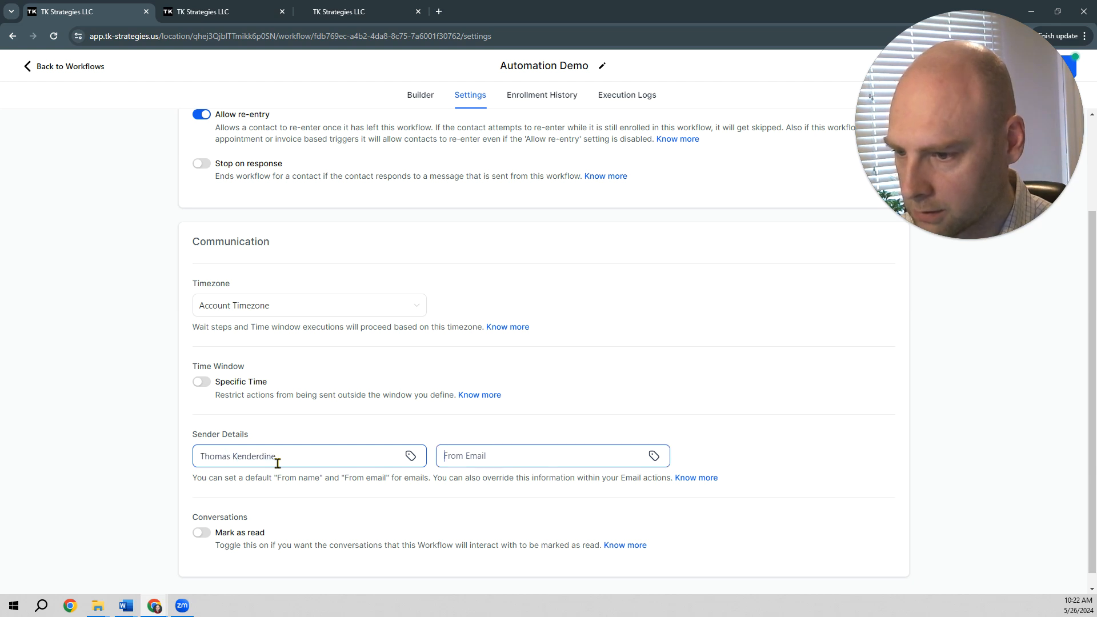
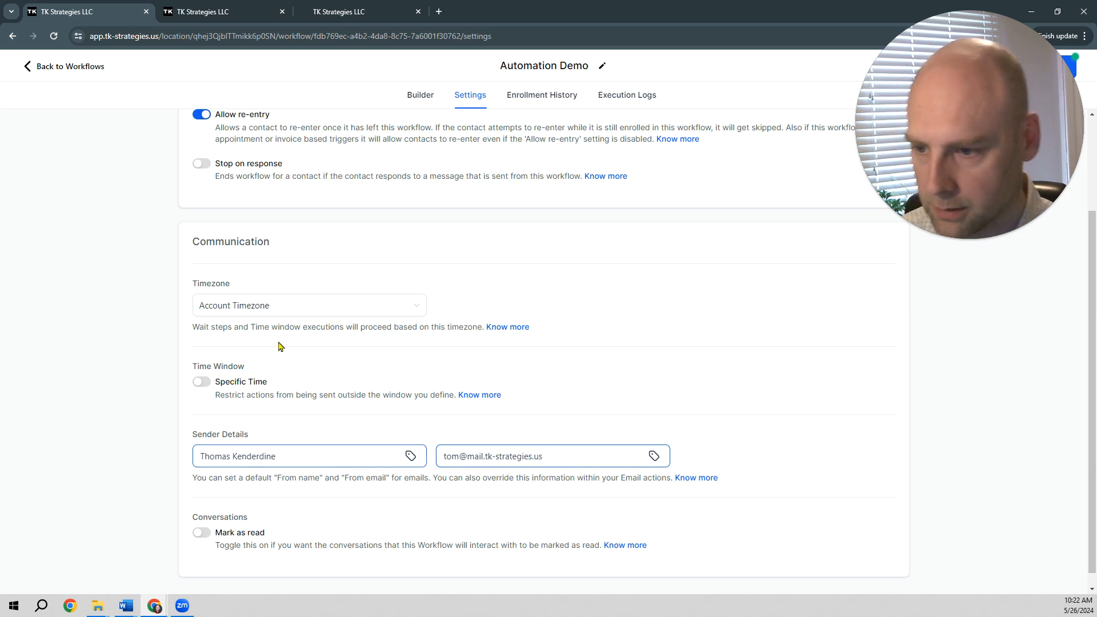
# Step: Save the workflow settings and switch the workflow from Draft to Publish
pyautogui.scroll(3, 497, 379)
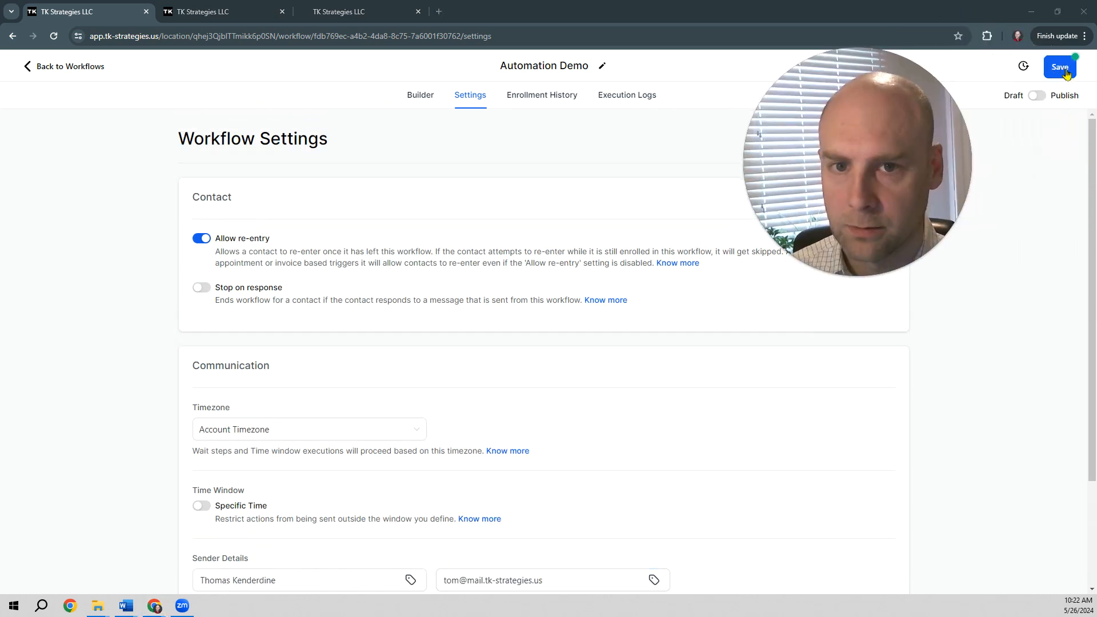
pyautogui.click(1060, 67)
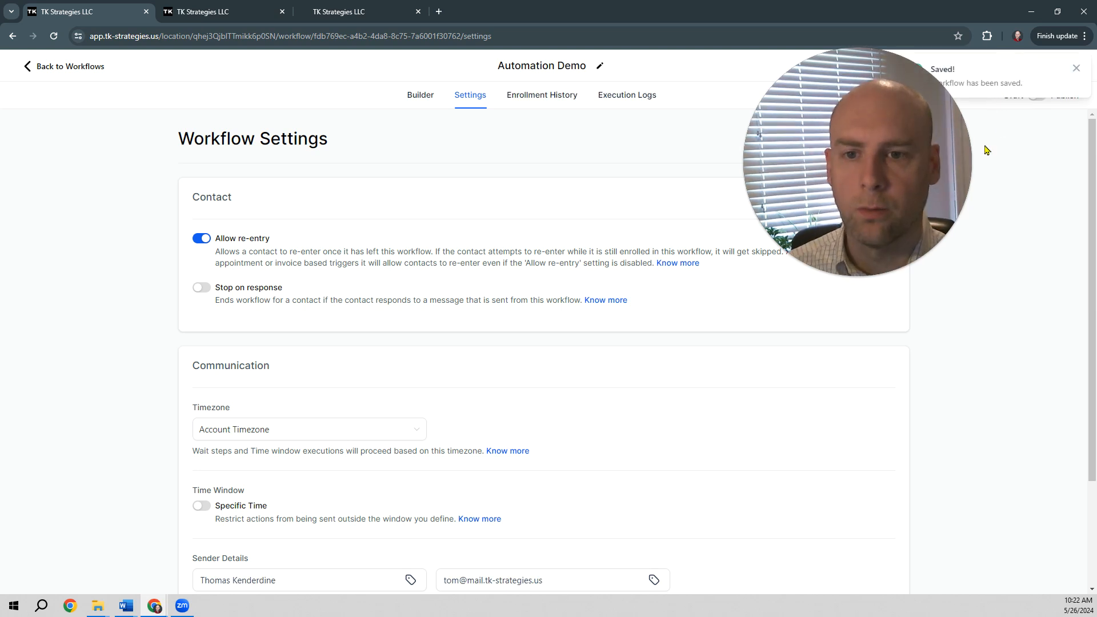
pyautogui.click(1038, 97)
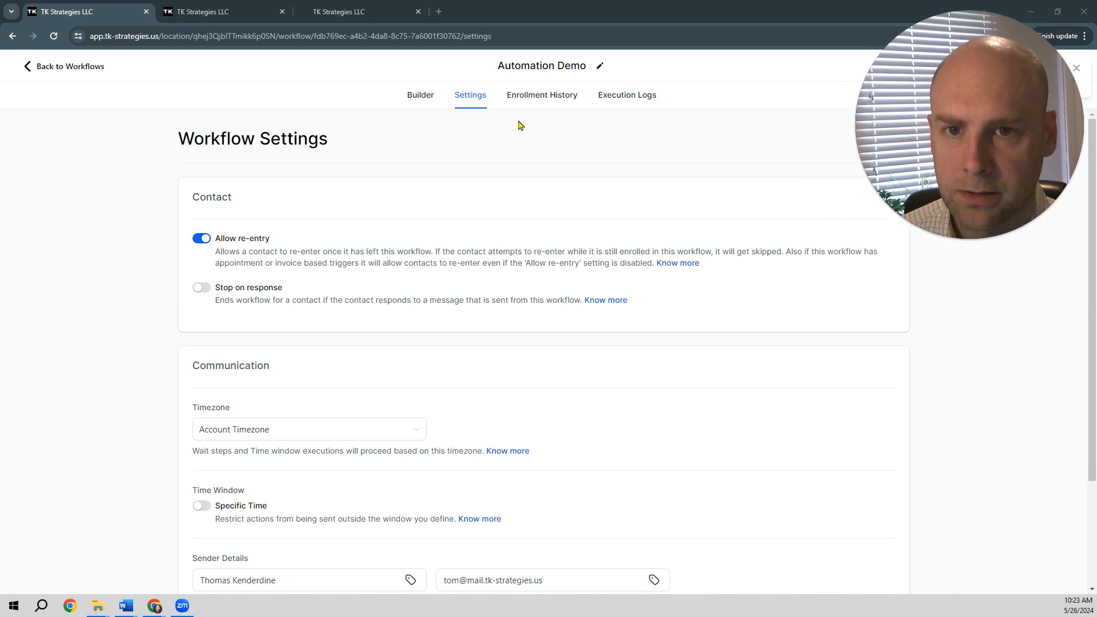
# Step: Return to the workflow builder and look at the Gmail test inbox
pyautogui.click(419, 103)
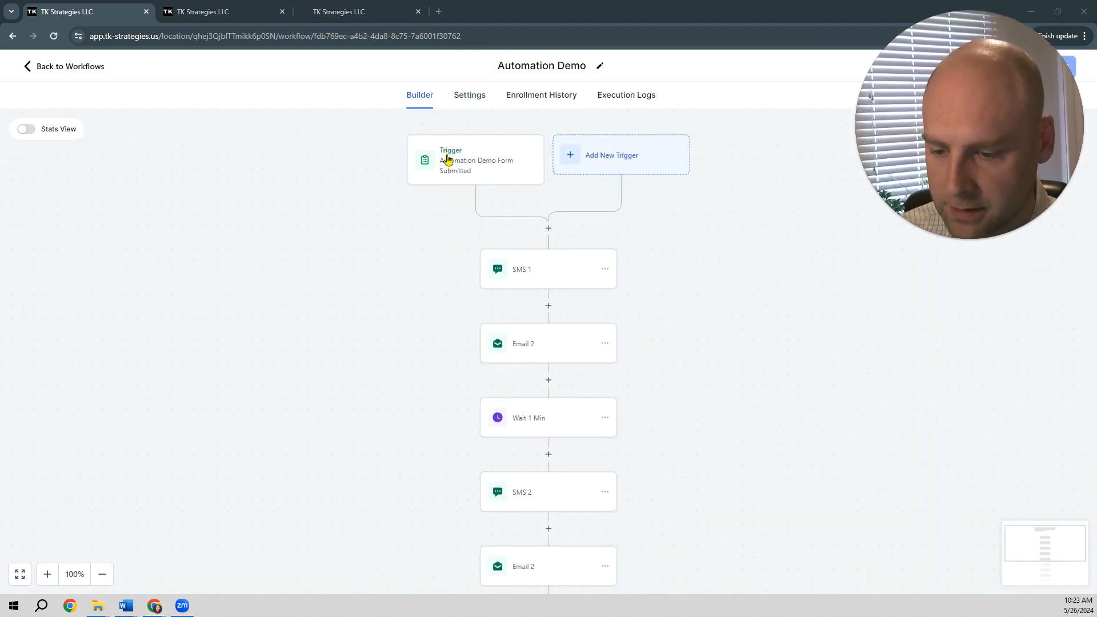
pyautogui.hotkey('alt', 'Tab')
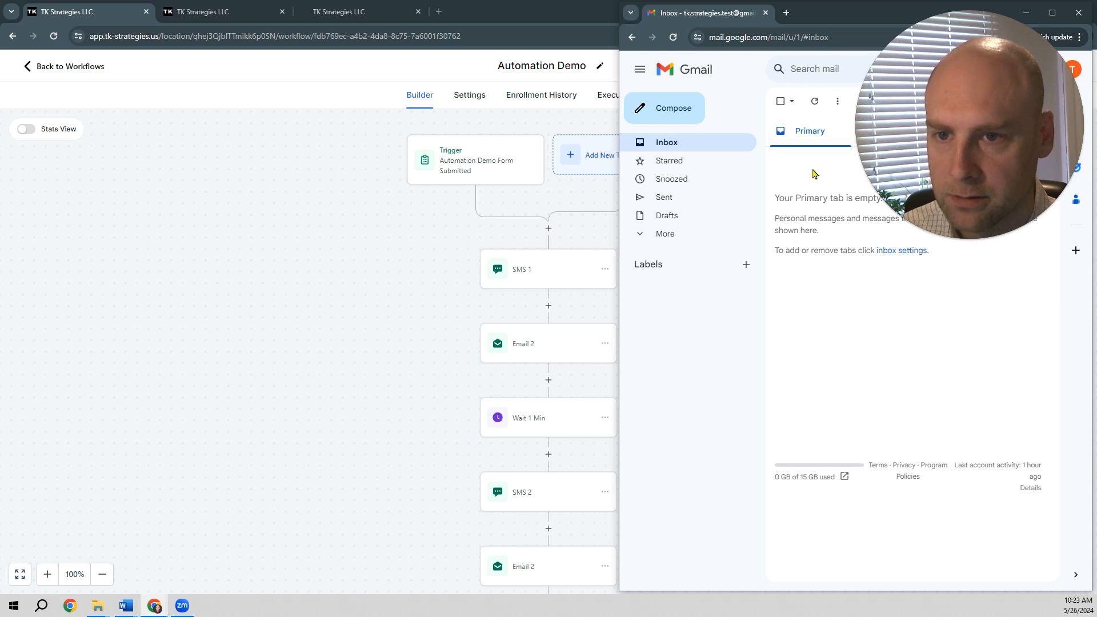
pyautogui.moveTo(856, 14)
pyautogui.mouseDown()
pyautogui.moveTo(204, 21)
pyautogui.moveTo(273, 34)
pyautogui.moveTo(724, 58)
pyautogui.moveTo(785, 17)
pyautogui.moveTo(860, 17)
pyautogui.mouseUp()
pyautogui.click(566, 16)
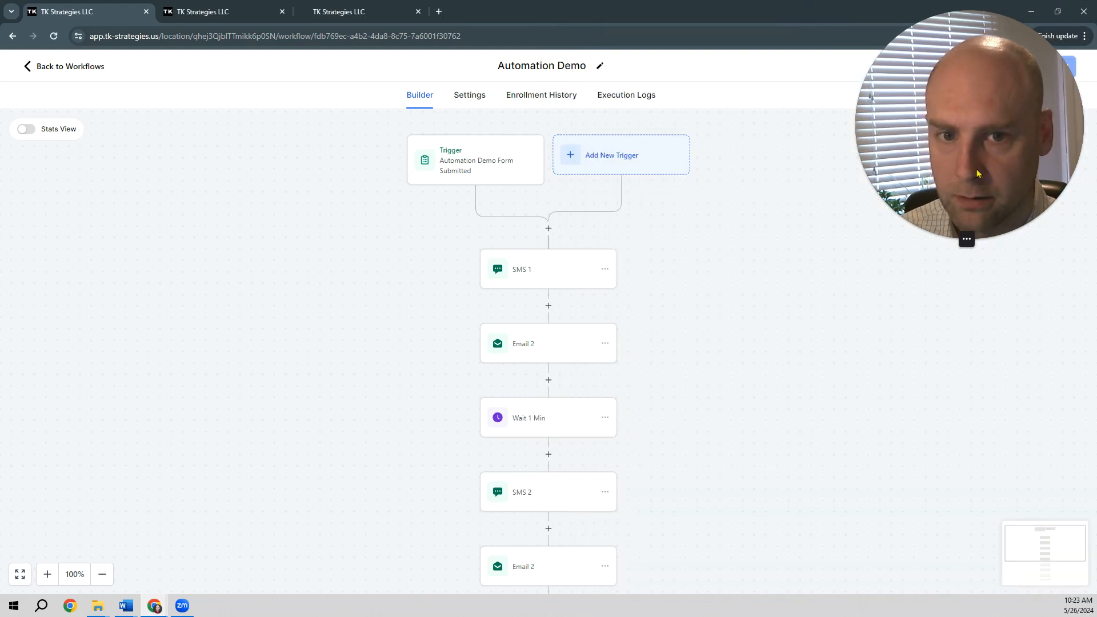
# Step: Rename the email action below SMS 1 as Email 1 and save it
pyautogui.click(537, 345)
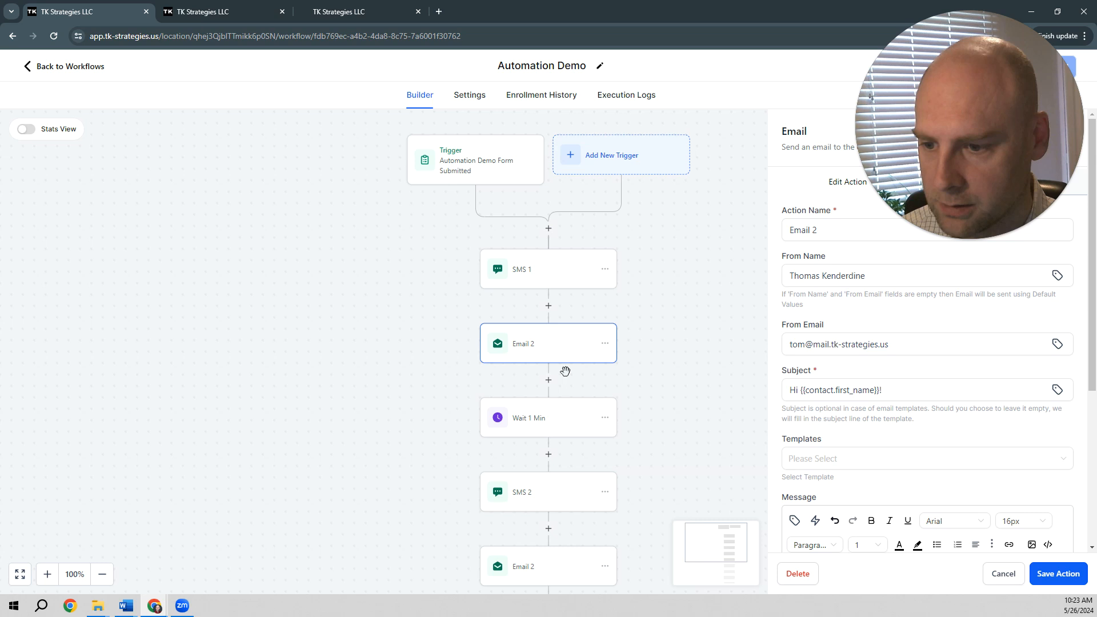
pyautogui.scroll(3, 566, 374)
pyautogui.click(828, 228)
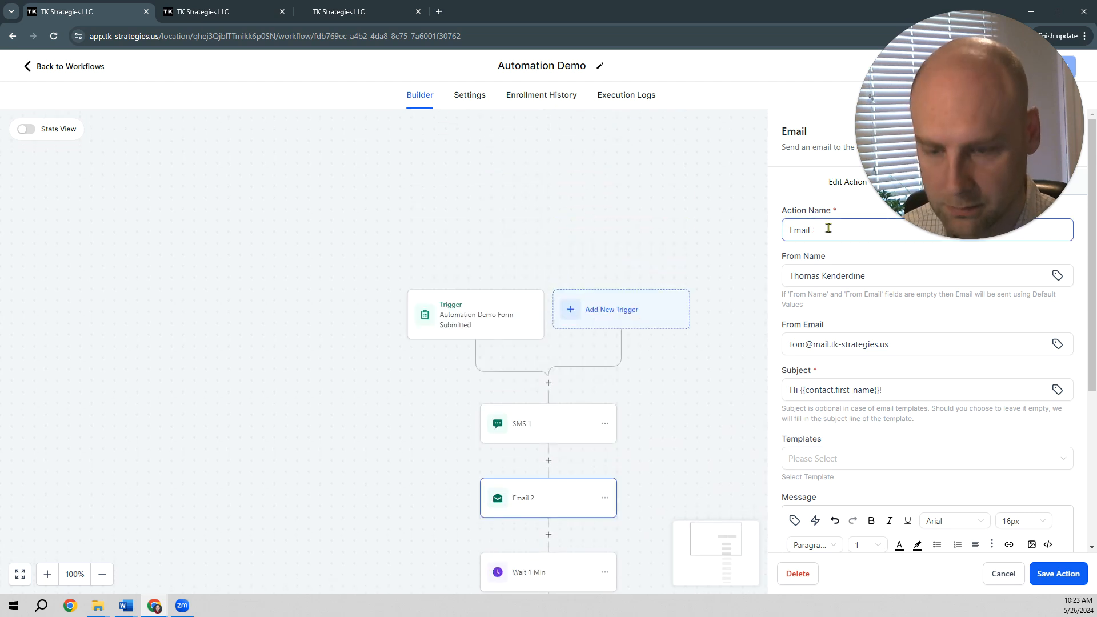
pyautogui.press('BackSpace')
pyautogui.write('1')
pyautogui.click(1042, 570)
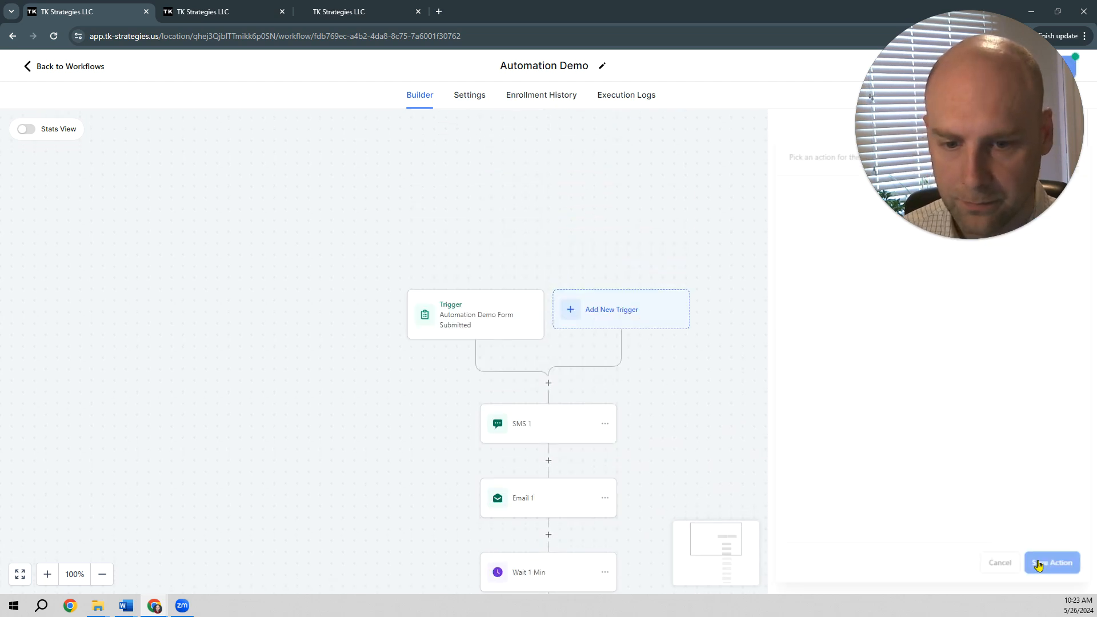
# Step: Enter the test recipient's e-mail address in the Test Emails field of Email 1
pyautogui.scroll(-3, 651, 331)
pyautogui.scroll(3, 648, 328)
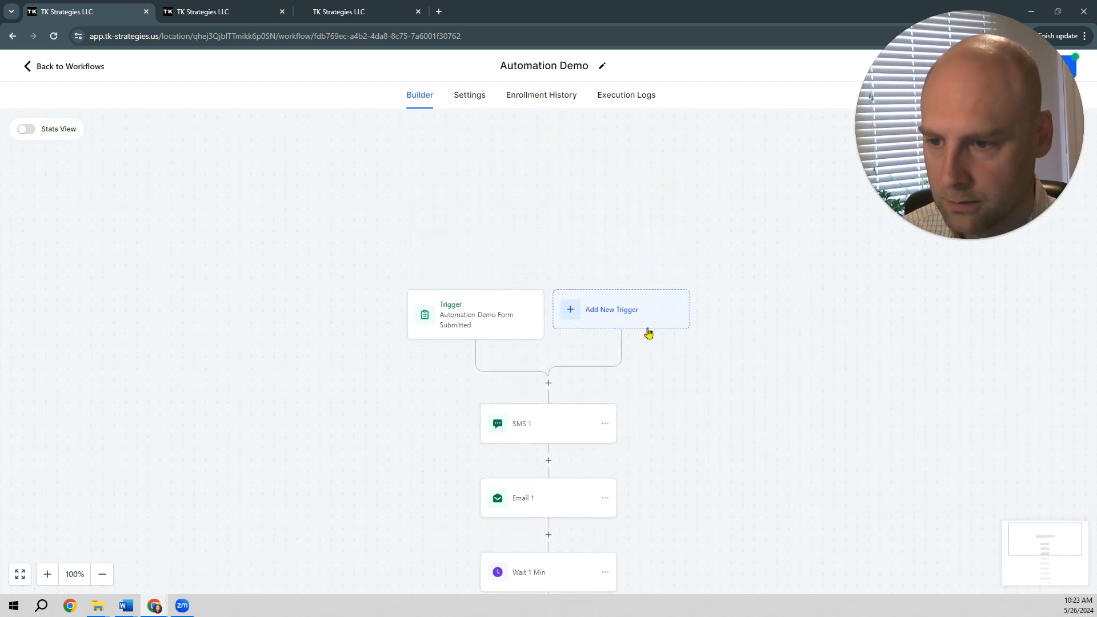
pyautogui.scroll(-2, 646, 334)
pyautogui.click(540, 417)
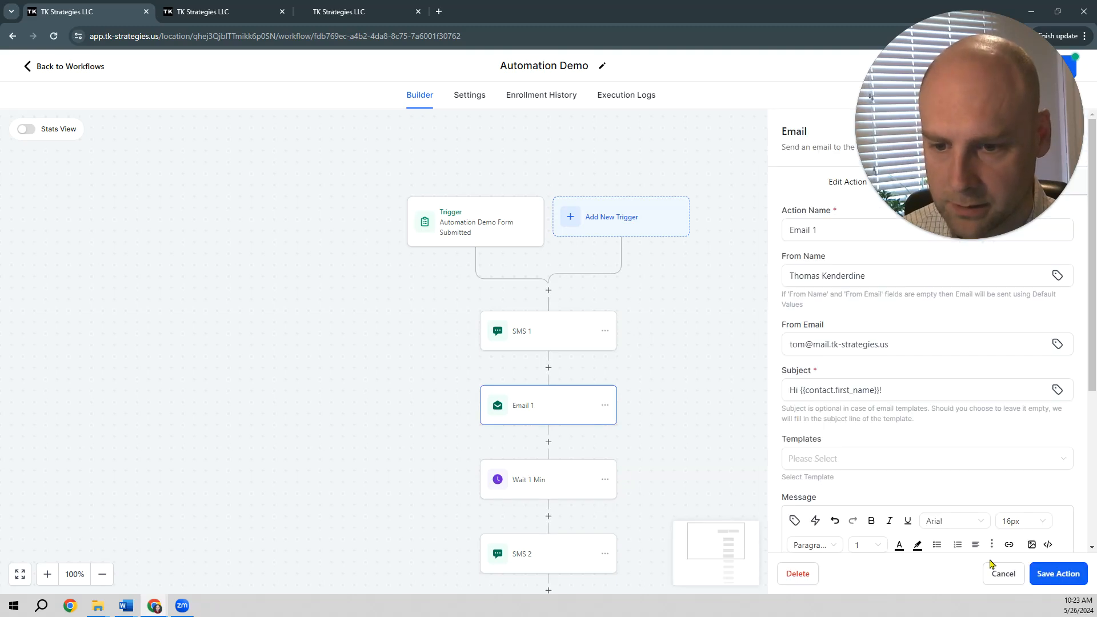
pyautogui.scroll(-4, 881, 440)
pyautogui.click(845, 517)
pyautogui.write('mi')
pyautogui.press('BackSpace')
pyautogui.press('BackSpace')
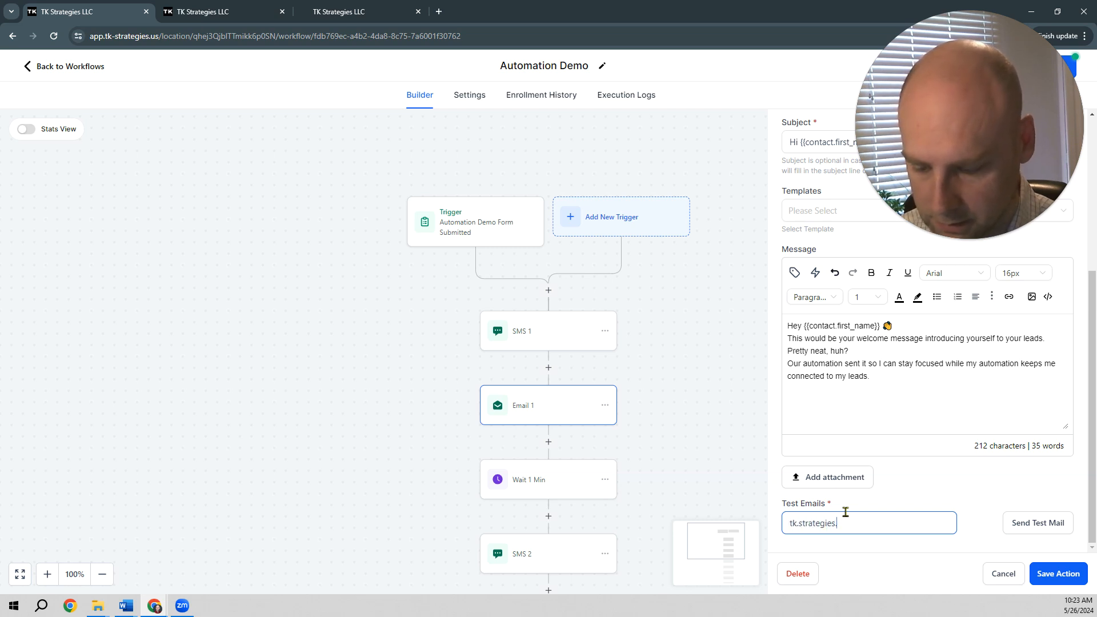
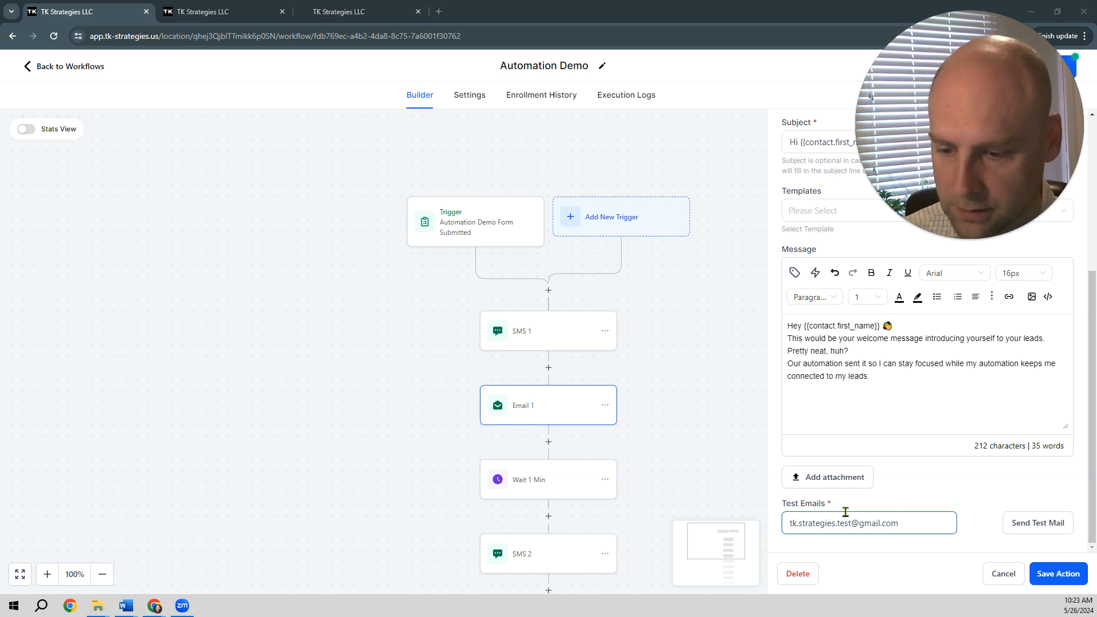
# Step: Place the Gmail inbox window beside the Email 1 settings and send the test mail
pyautogui.hotkey('alt', 'Tab')
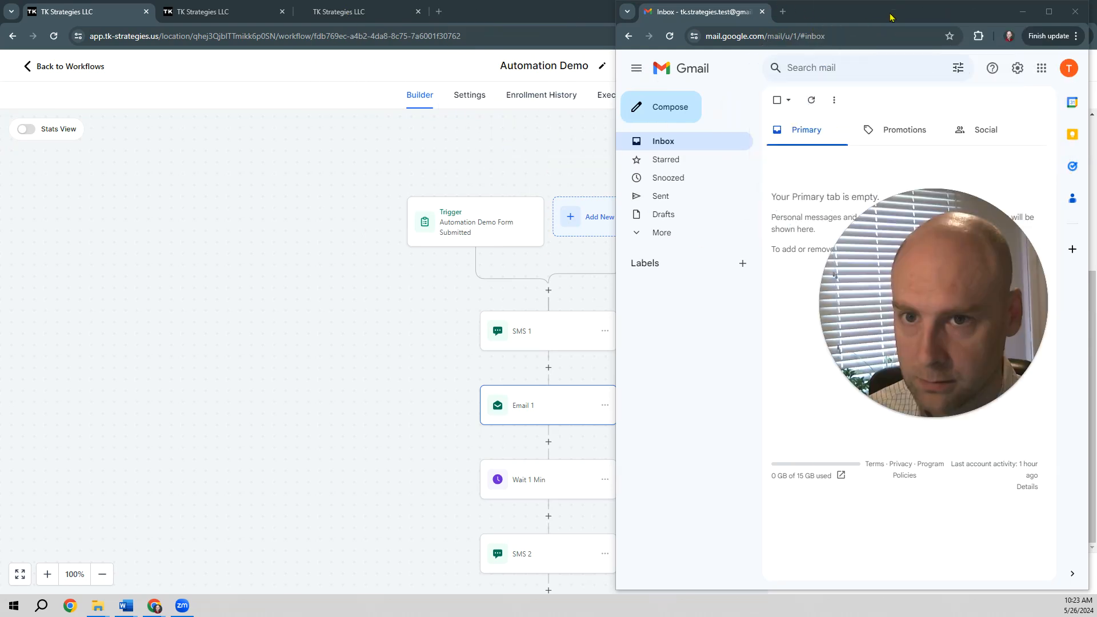
pyautogui.moveTo(893, 23); pyautogui.dragTo(346, 23)
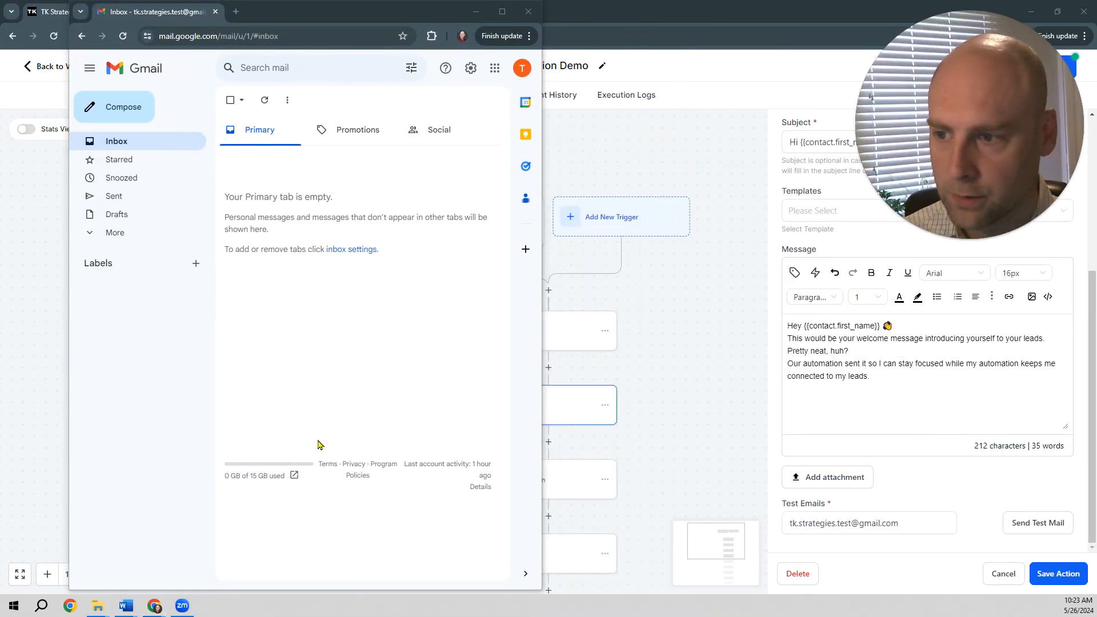
pyautogui.click(1032, 523)
# Step: Read the received test email in Gmail and delete it from the inbox
pyautogui.hotkey('alt', 'Tab')
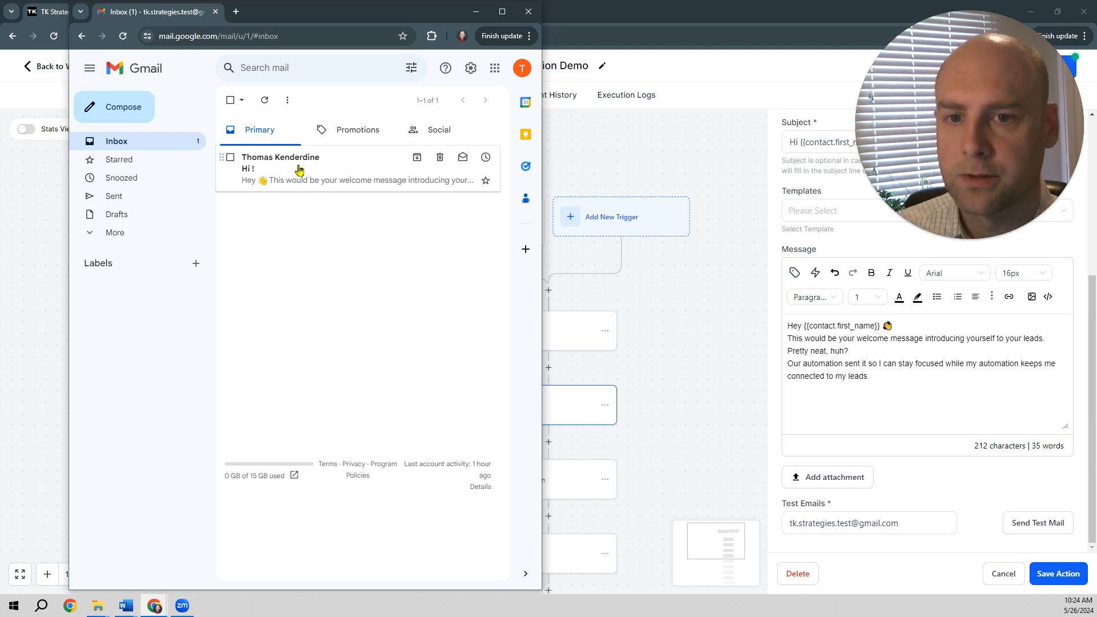
pyautogui.click(298, 170)
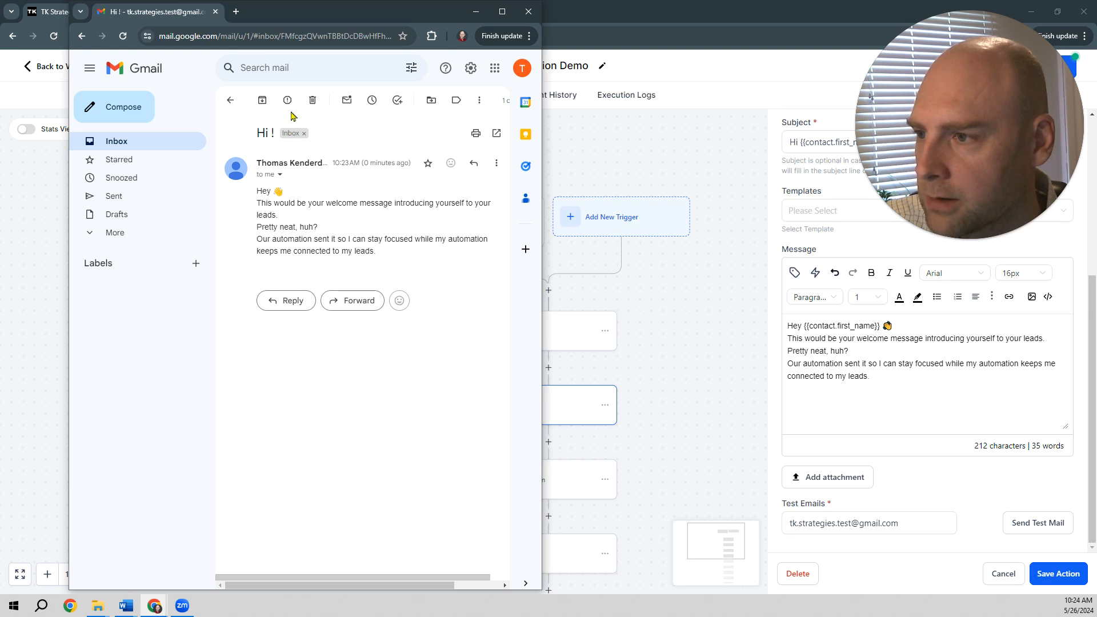
pyautogui.click(230, 100)
pyautogui.click(230, 157)
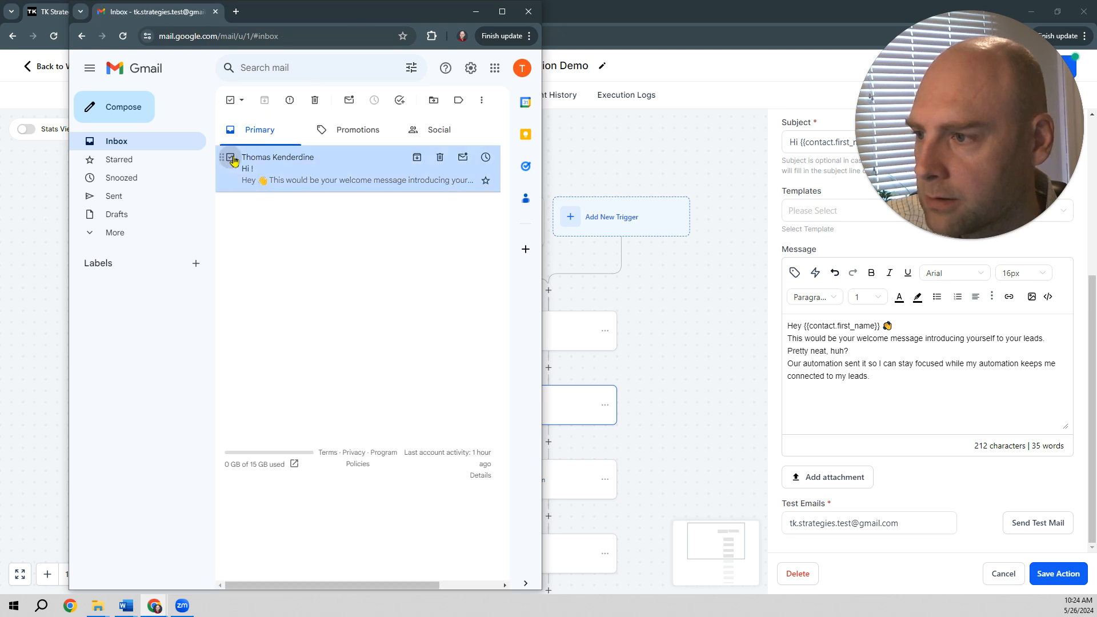
pyautogui.click(308, 101)
# Step: Move the Gmail window toward the middle of the screen, then save the Email 1 action and the workflow
pyautogui.moveTo(367, 18); pyautogui.dragTo(501, 88)
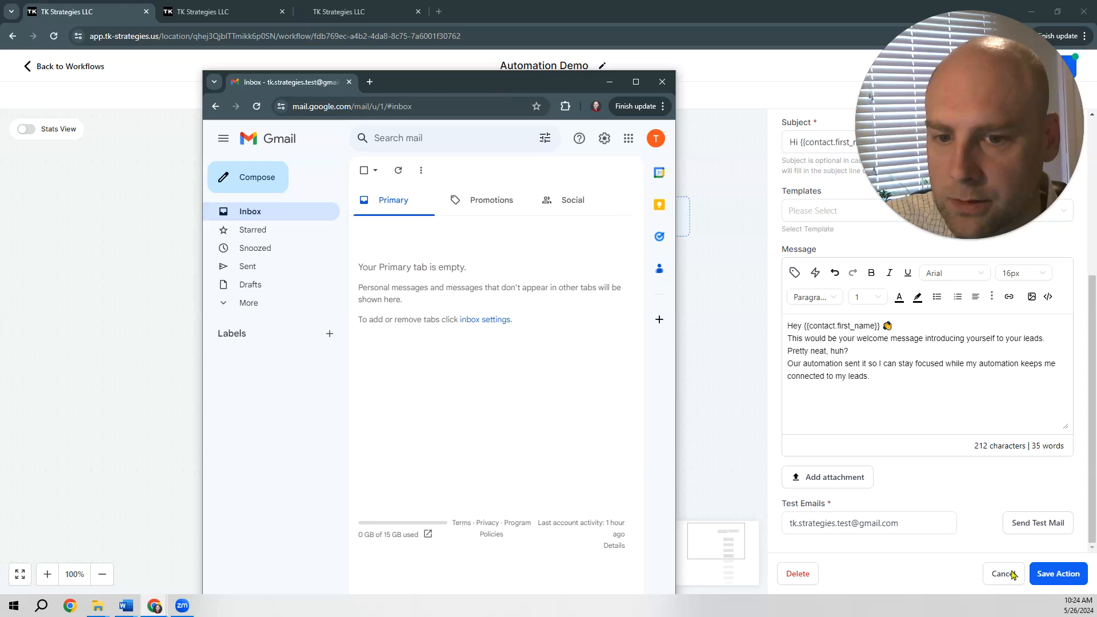
pyautogui.click(1047, 574)
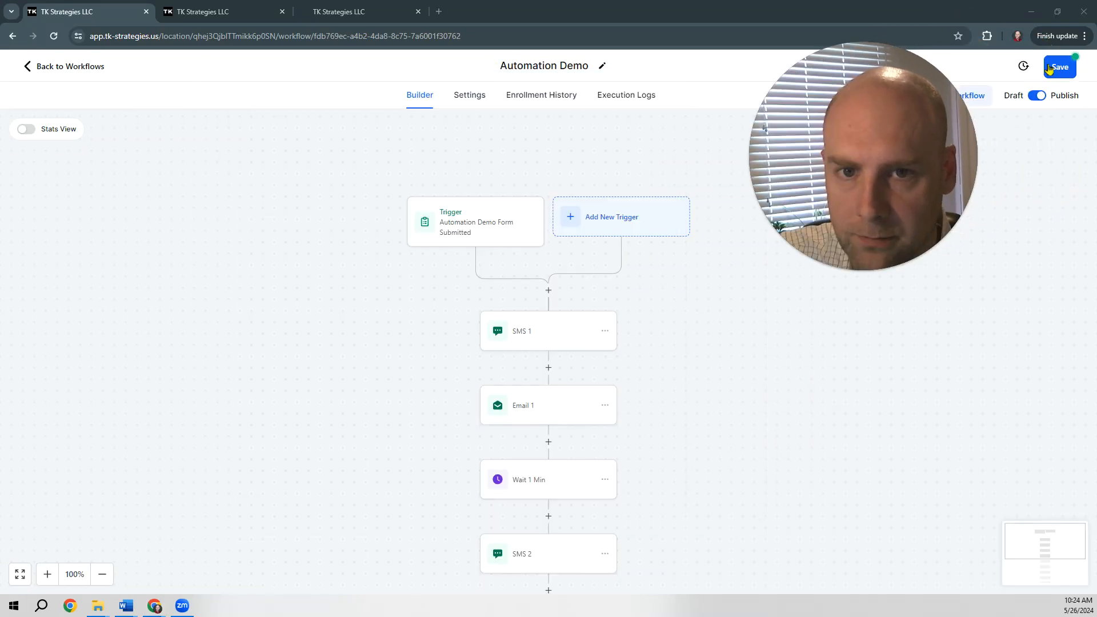
pyautogui.click(1058, 67)
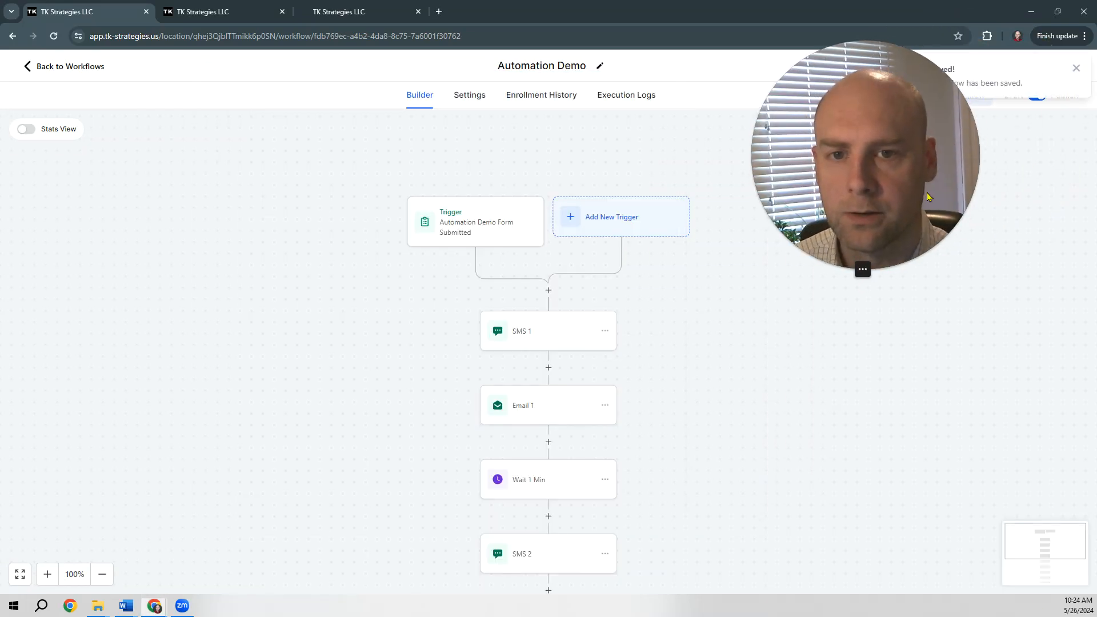
# Step: Switch to the live demo form page and check the Gmail test inbox over it
pyautogui.moveTo(929, 197); pyautogui.dragTo(1033, 167)
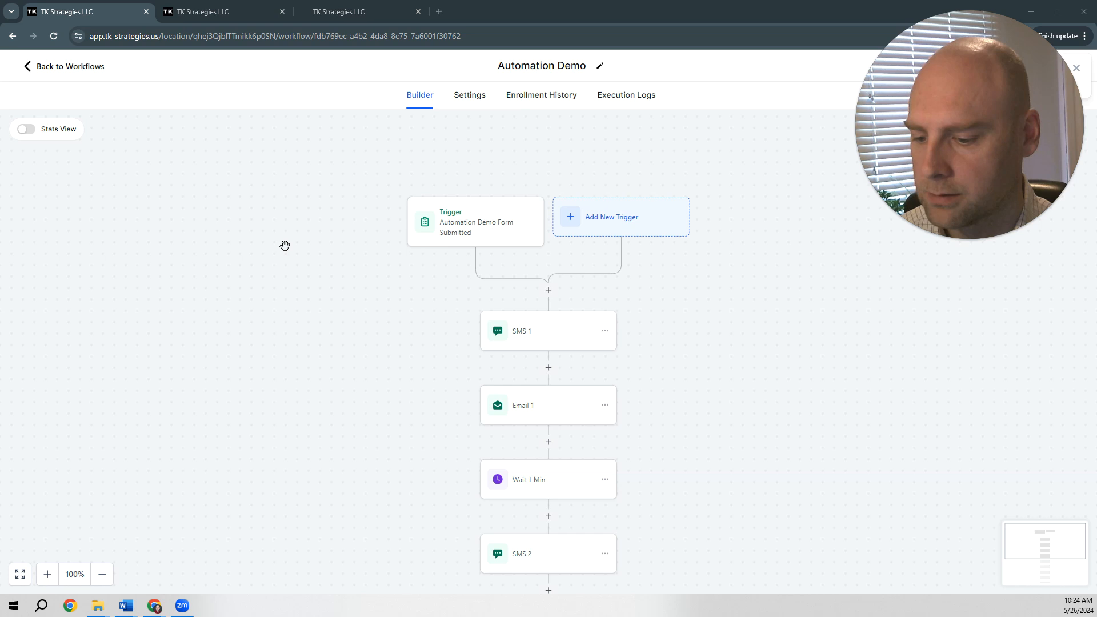
pyautogui.click(331, 17)
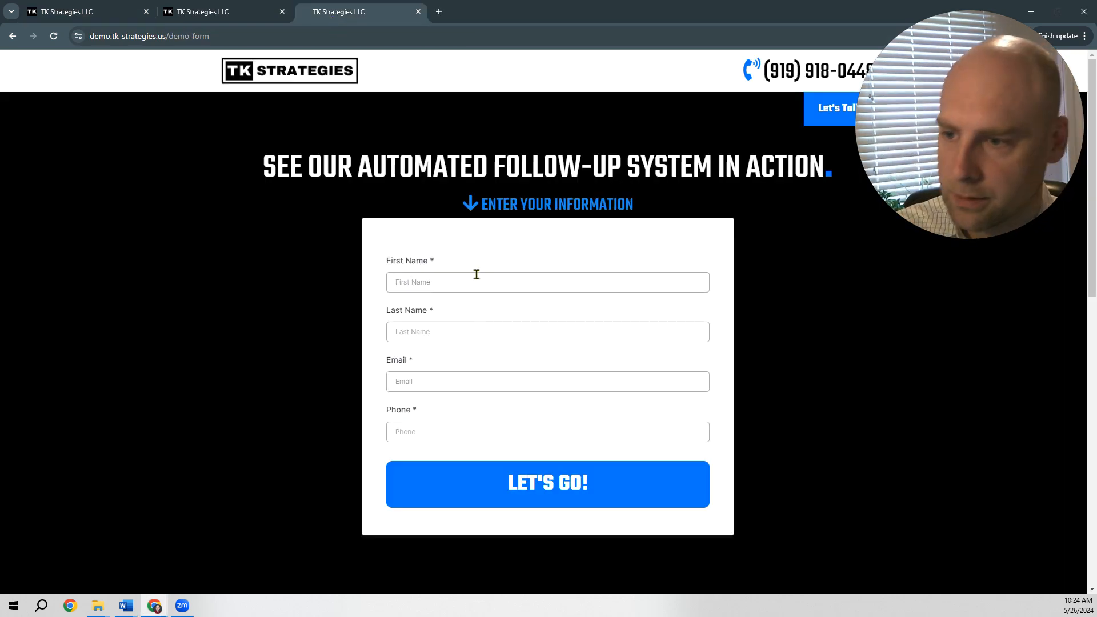
pyautogui.hotkey('alt', 'Tab')
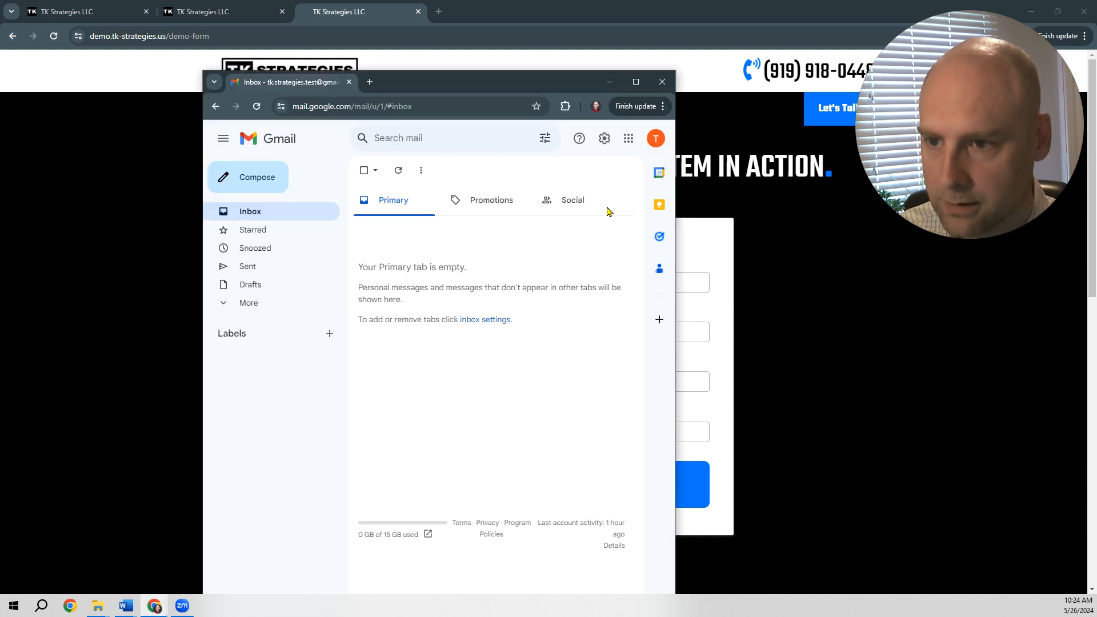
pyautogui.hotkey('alt', 'Tab')
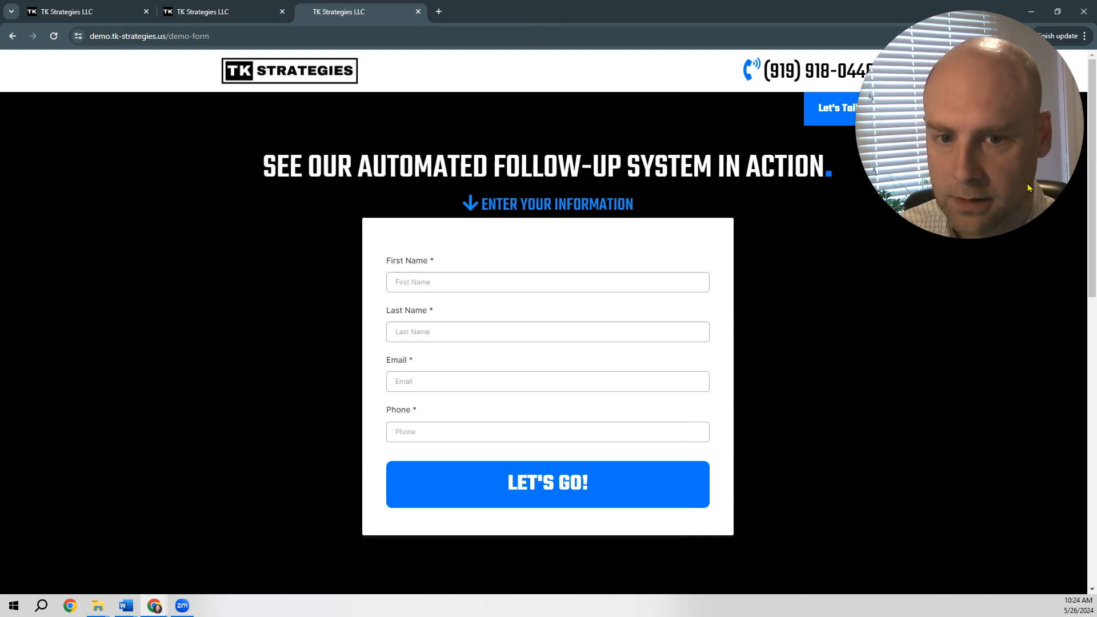
pyautogui.click(799, 14)
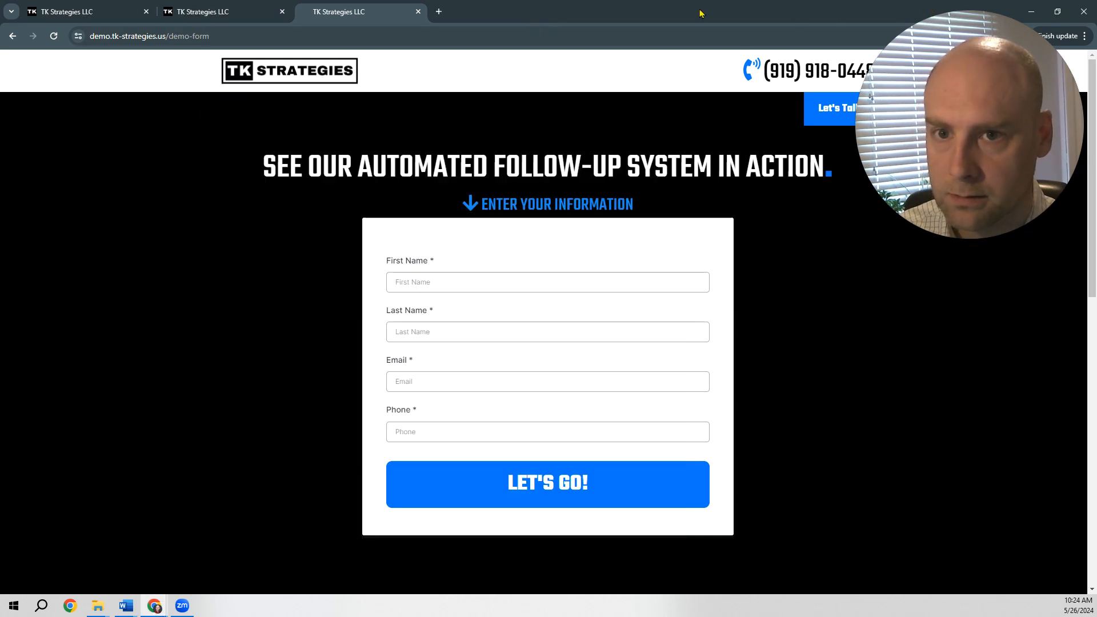
# Step: Restore the demo form window to a smaller size and arrange it side by side with the Gmail inbox window
pyautogui.click(1058, 11)
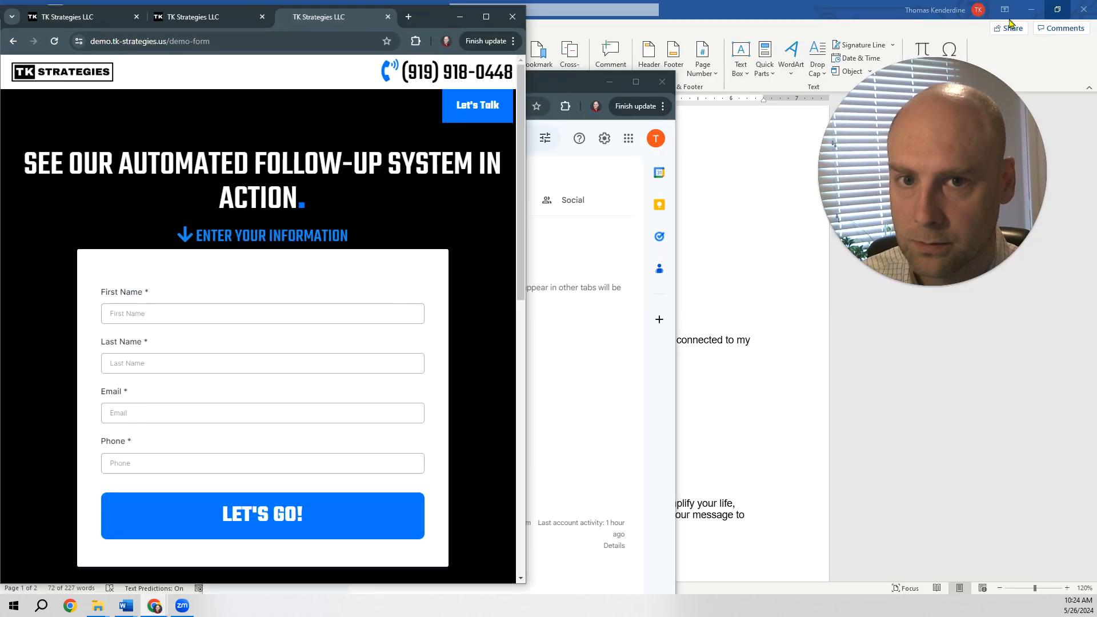
pyautogui.moveTo(566, 77); pyautogui.dragTo(898, 8)
pyautogui.moveTo(1013, 398); pyautogui.dragTo(1090, 388)
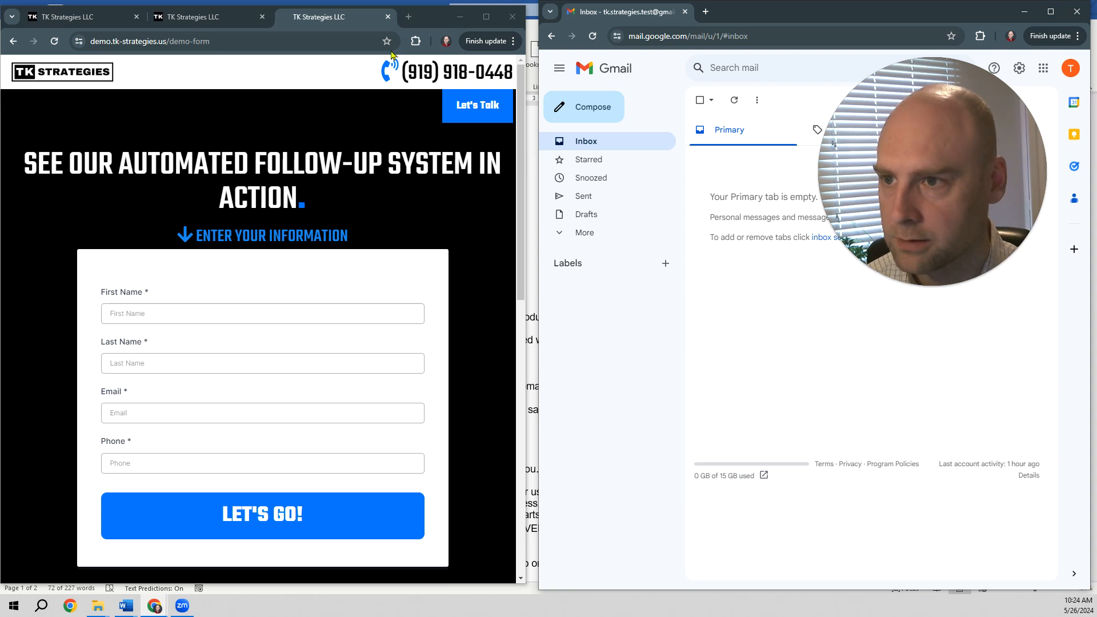
pyautogui.moveTo(232, 6); pyautogui.dragTo(233, 0)
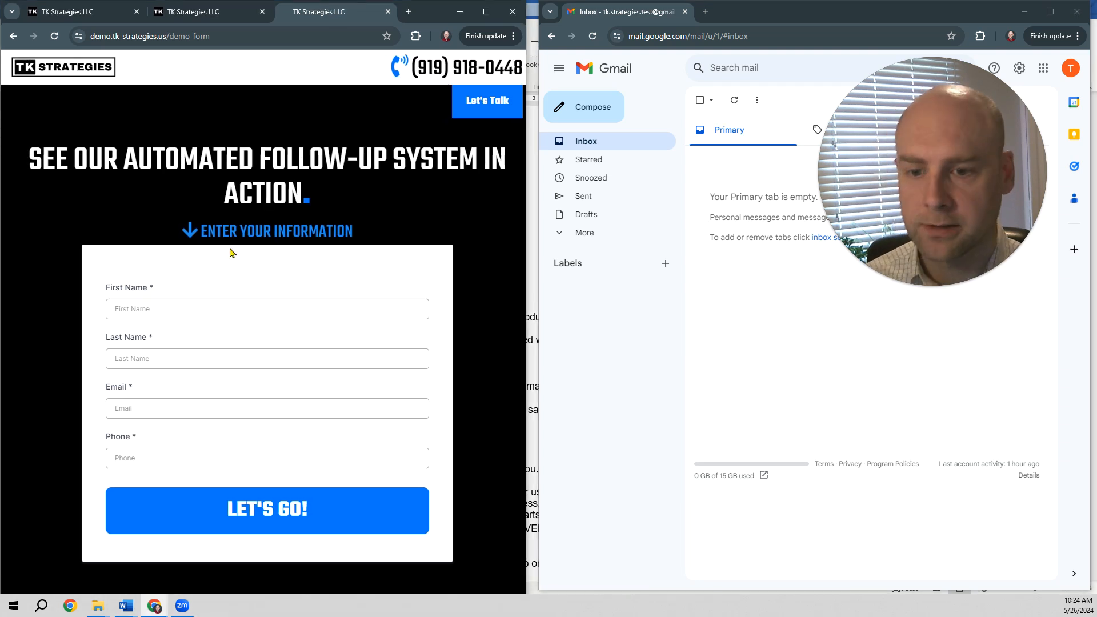
pyautogui.moveTo(336, 0); pyautogui.dragTo(336, 9)
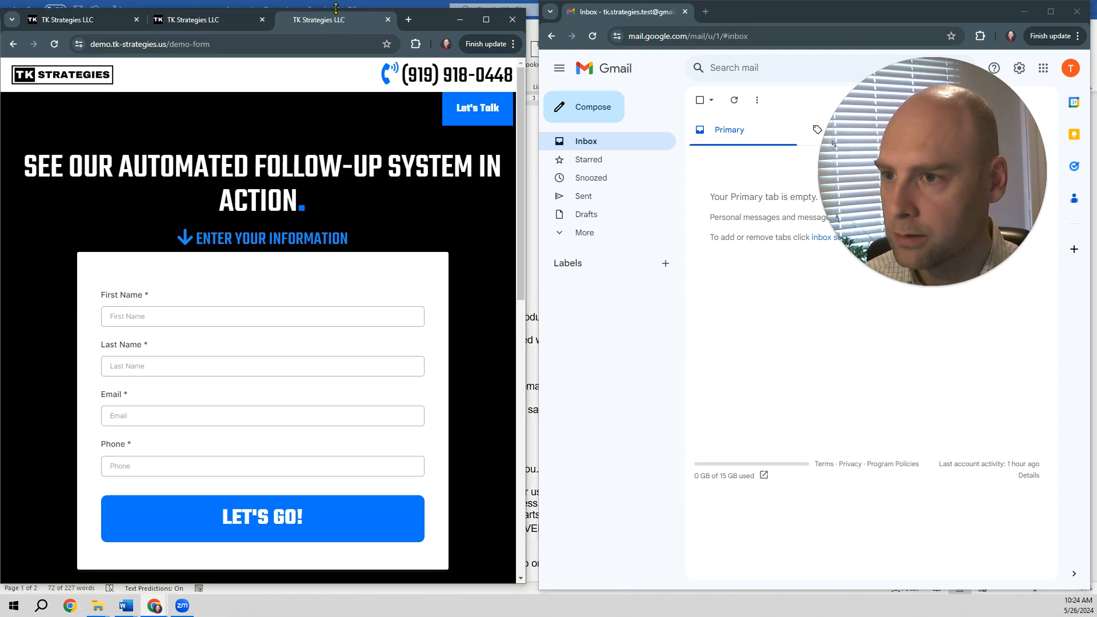
pyautogui.moveTo(432, 27); pyautogui.dragTo(433, 21)
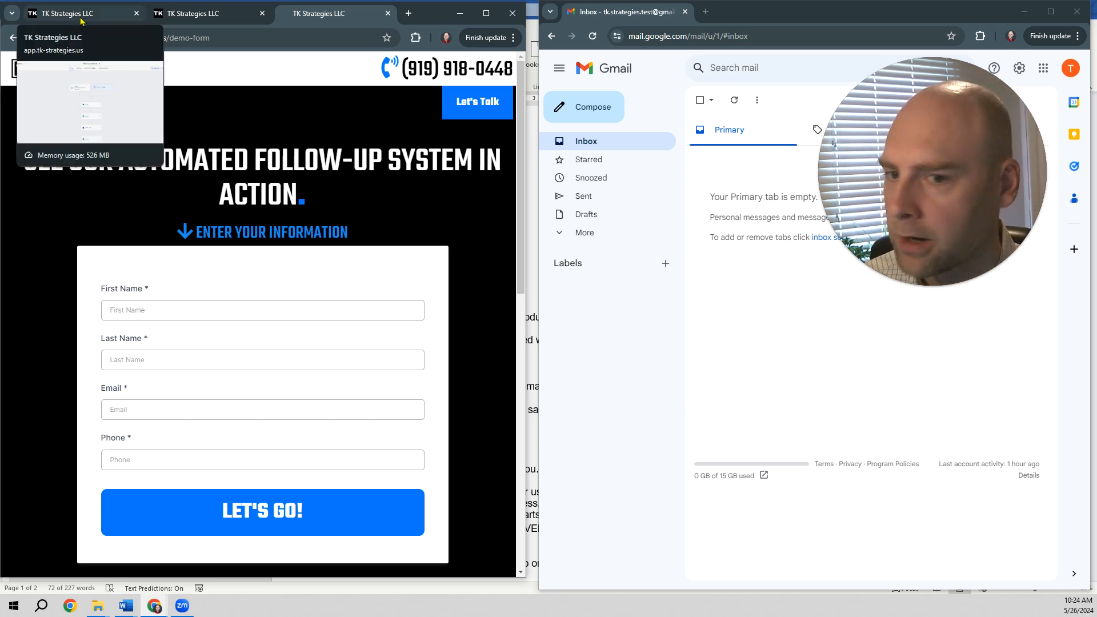
# Step: Fill in the demo form with the test lead's first name, last name, email and phone number, and submit it
pyautogui.click(216, 312)
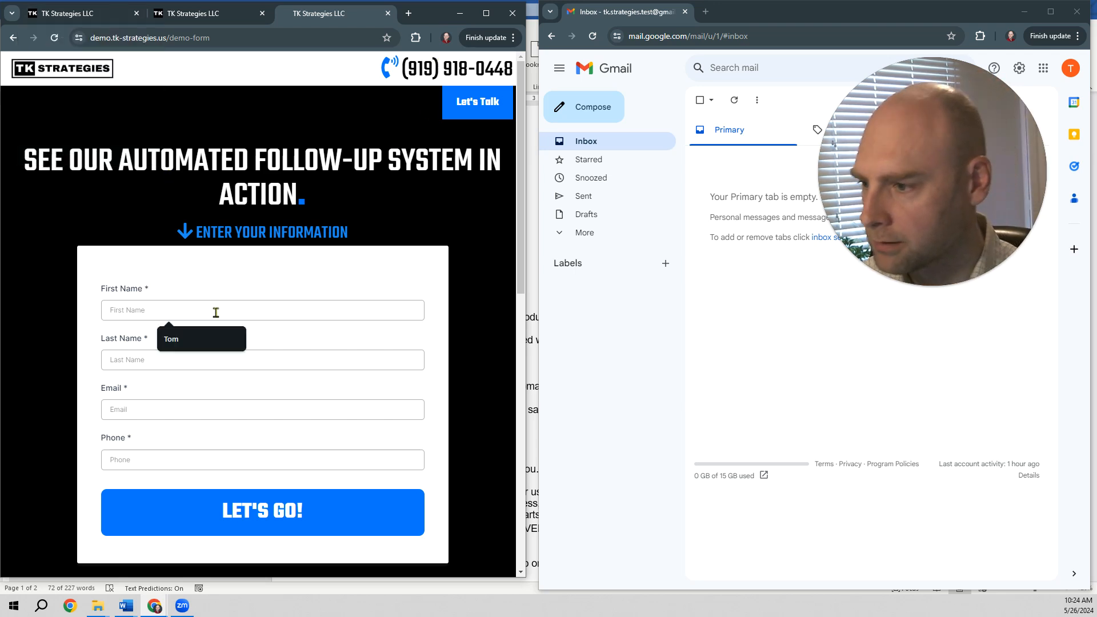
pyautogui.click(203, 339)
pyautogui.click(178, 360)
pyautogui.click(182, 389)
pyautogui.click(183, 403)
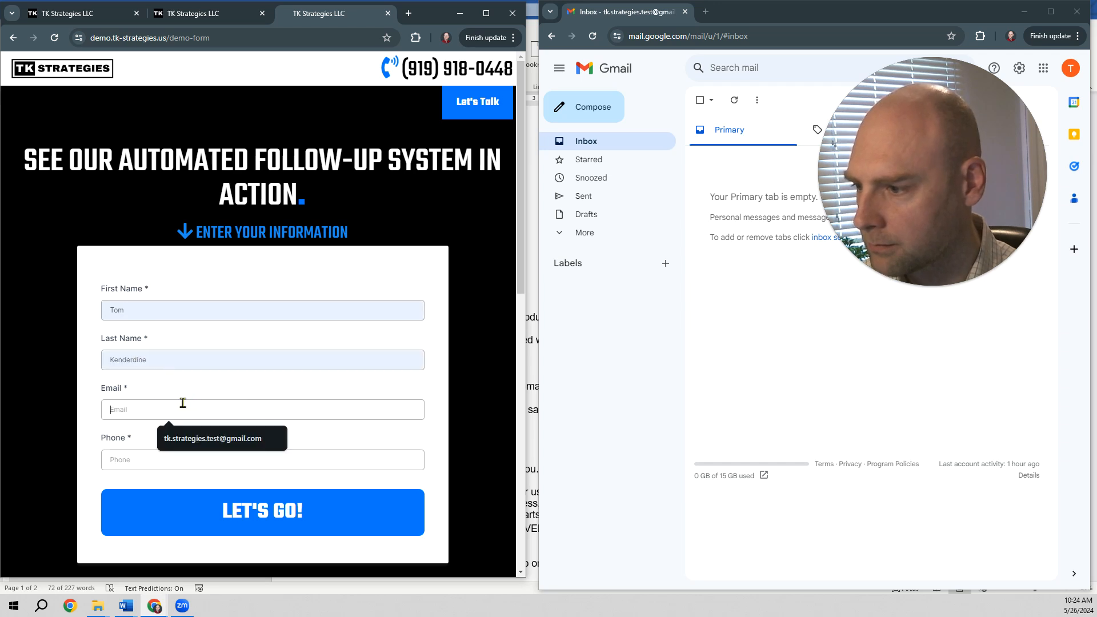
pyautogui.click(209, 449)
pyautogui.click(190, 463)
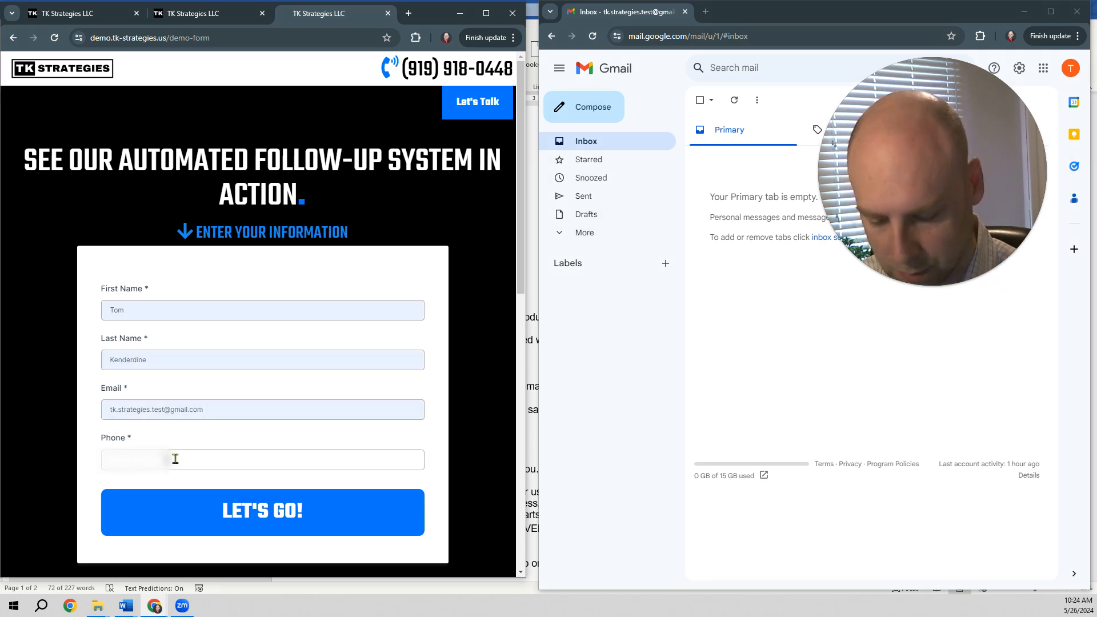
pyautogui.write('...')
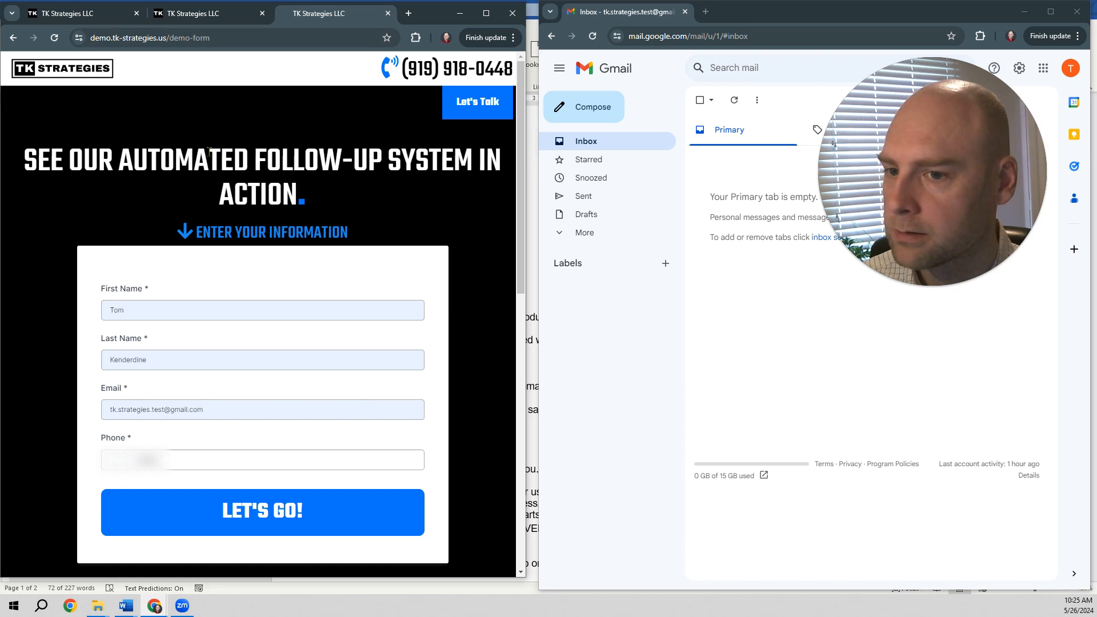
pyautogui.click(235, 512)
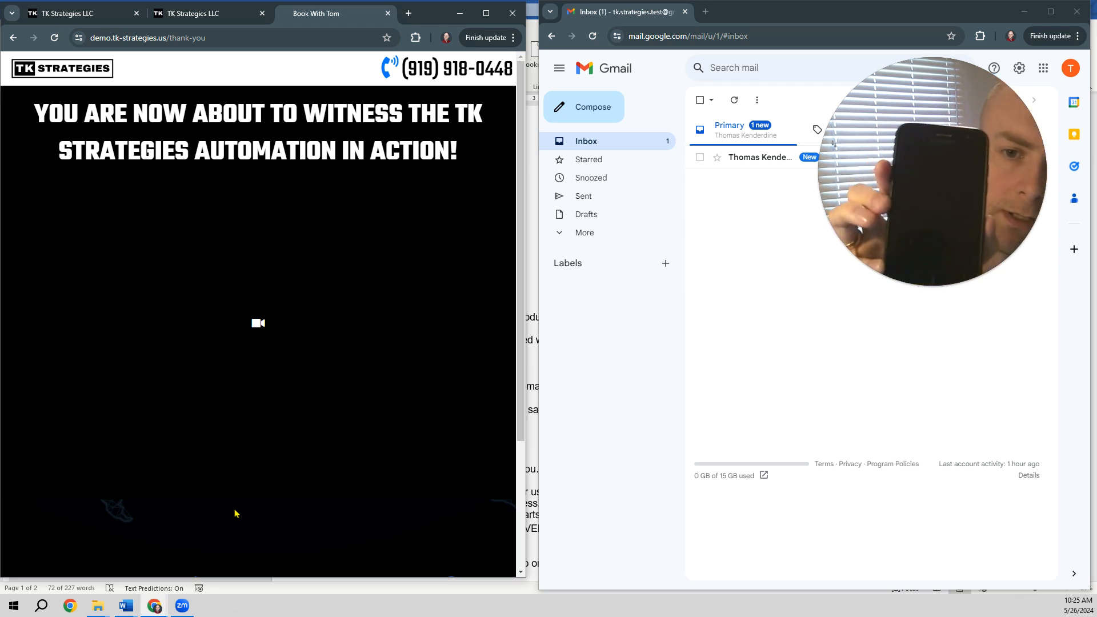
# Step: Move the Gmail window toward the middle of the screen and read the three automated follow-up emails as they arrive
pyautogui.moveTo(923, 12); pyautogui.dragTo(648, 14)
pyautogui.click(606, 159)
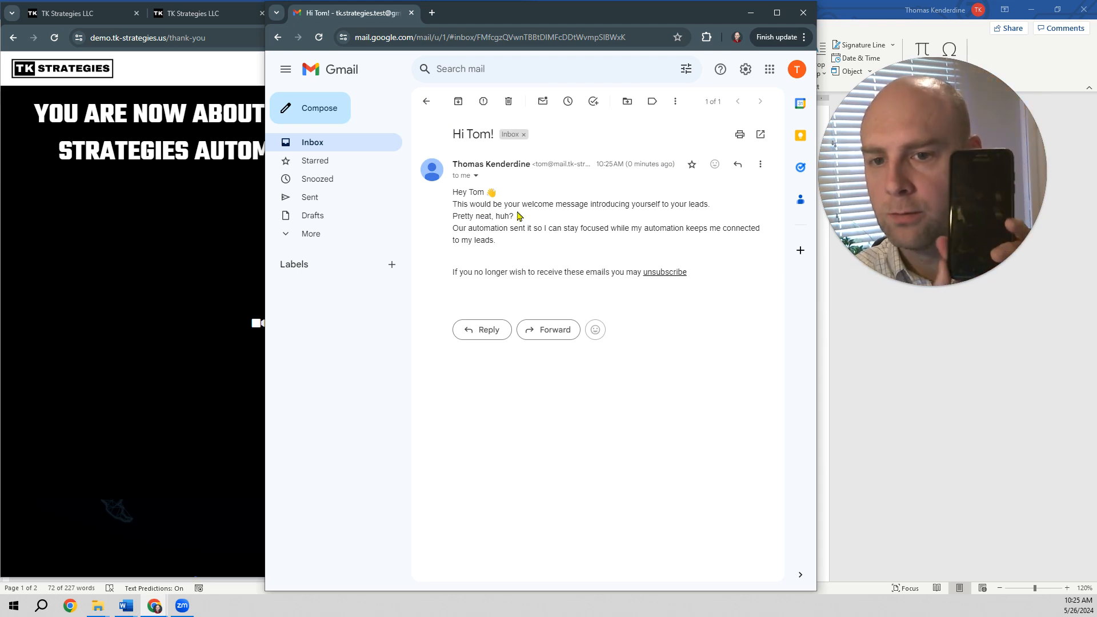
pyautogui.click(318, 148)
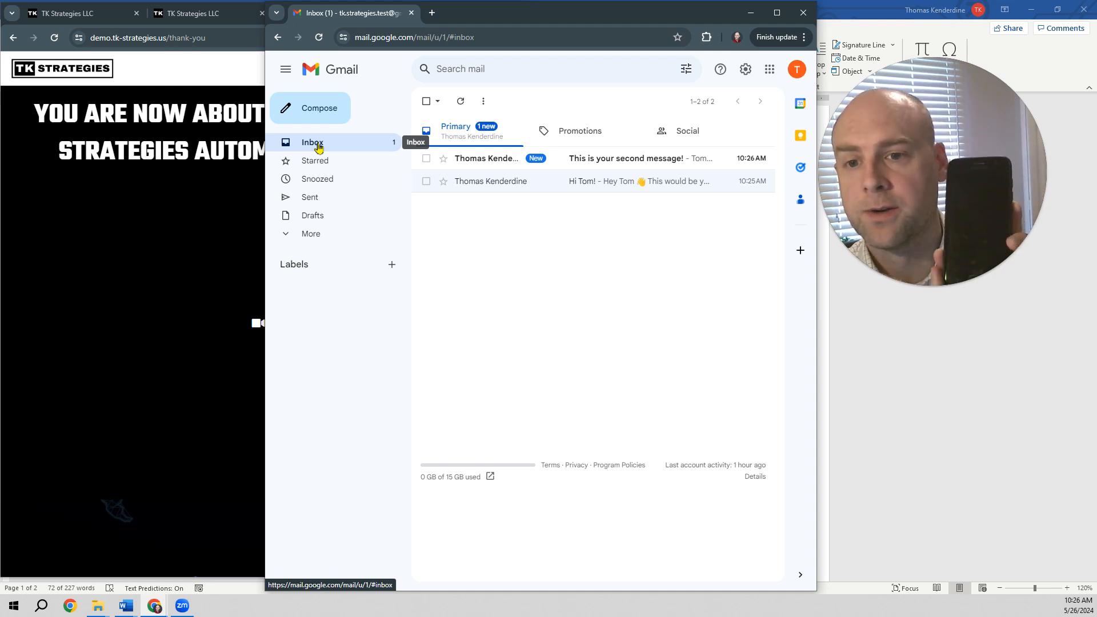
pyautogui.click(629, 160)
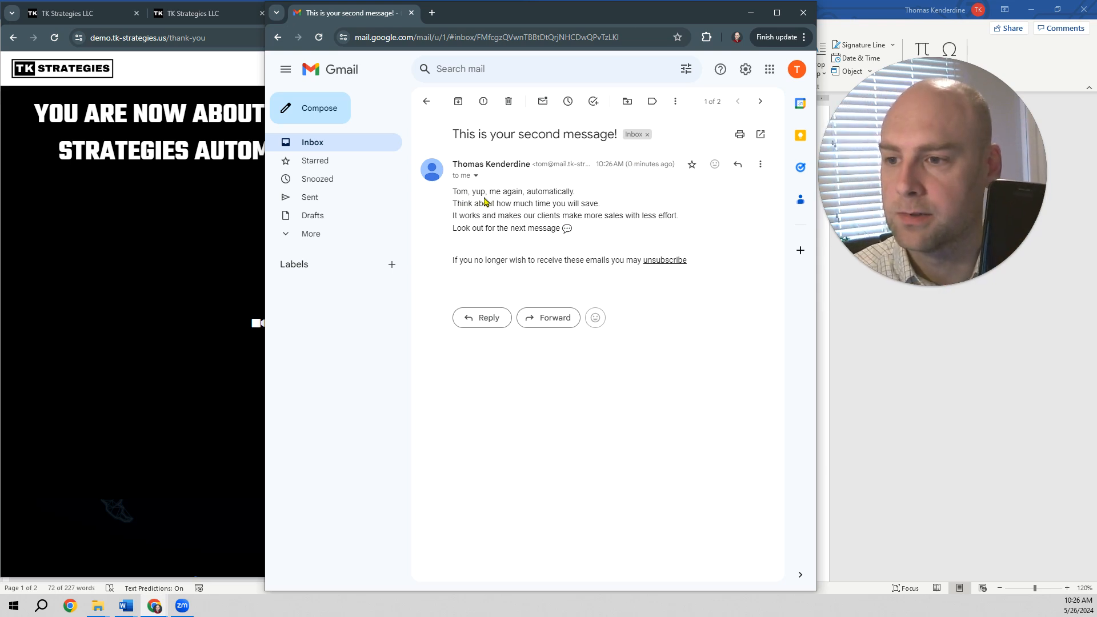
pyautogui.click(309, 147)
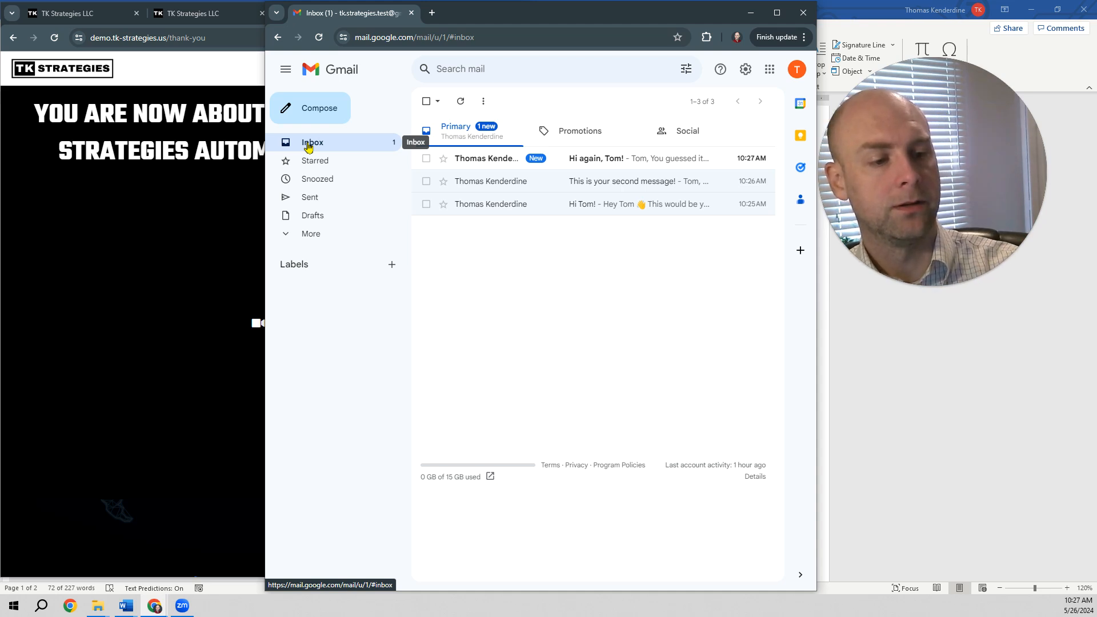
pyautogui.click(650, 161)
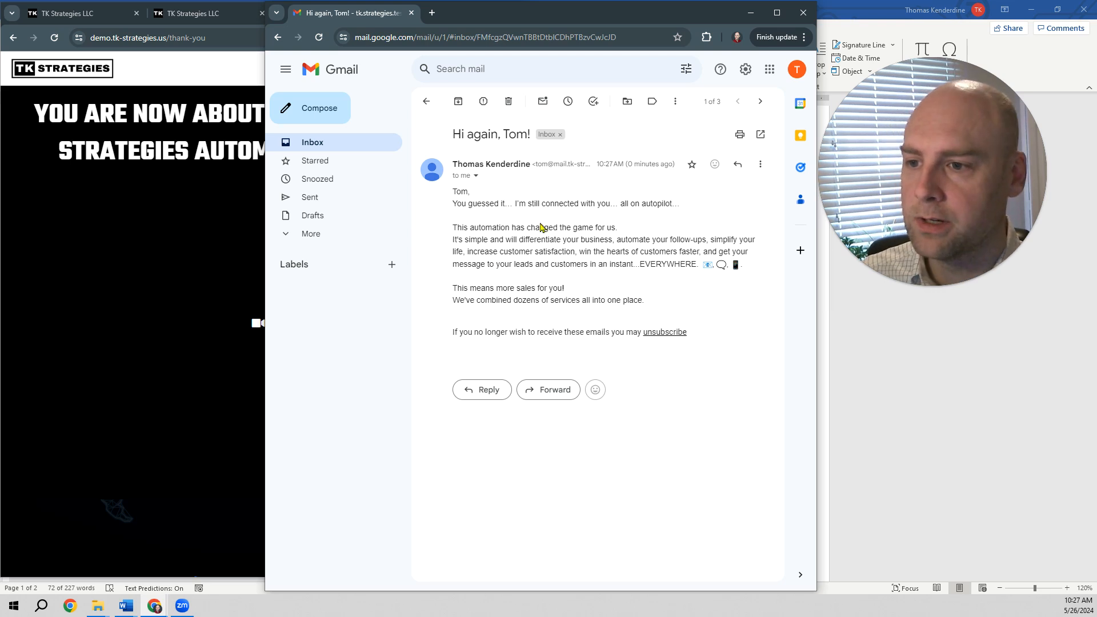
# Step: Maximize the demo site window and go back from the thank-you page to the demo home page
pyautogui.click(226, 63)
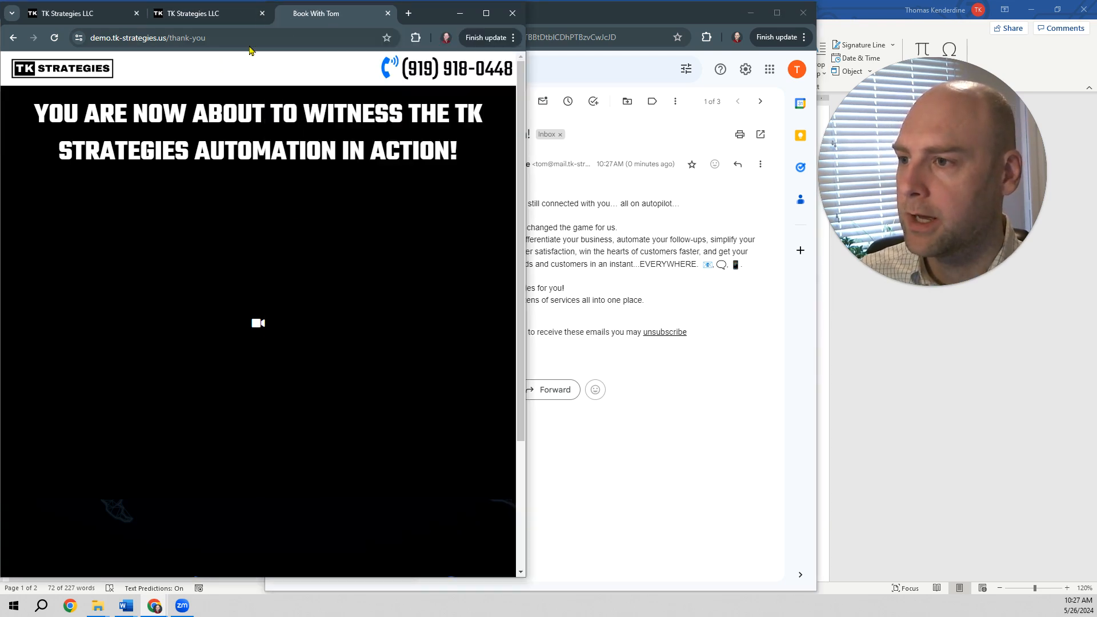
pyautogui.doubleClick(426, 16)
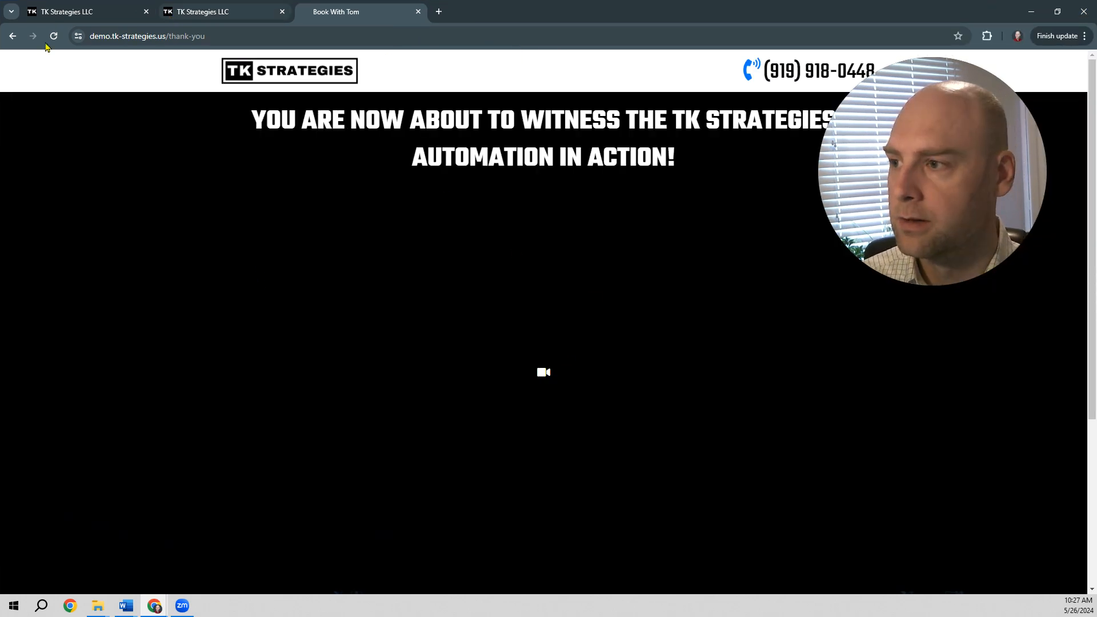
pyautogui.click(12, 36)
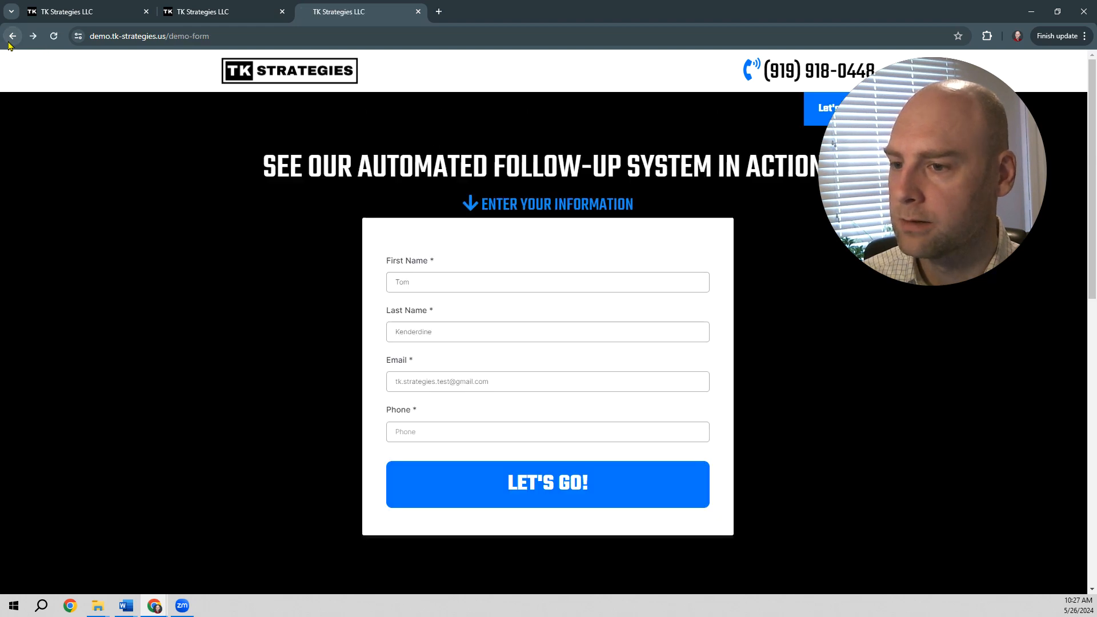
pyautogui.rightClick(9, 43)
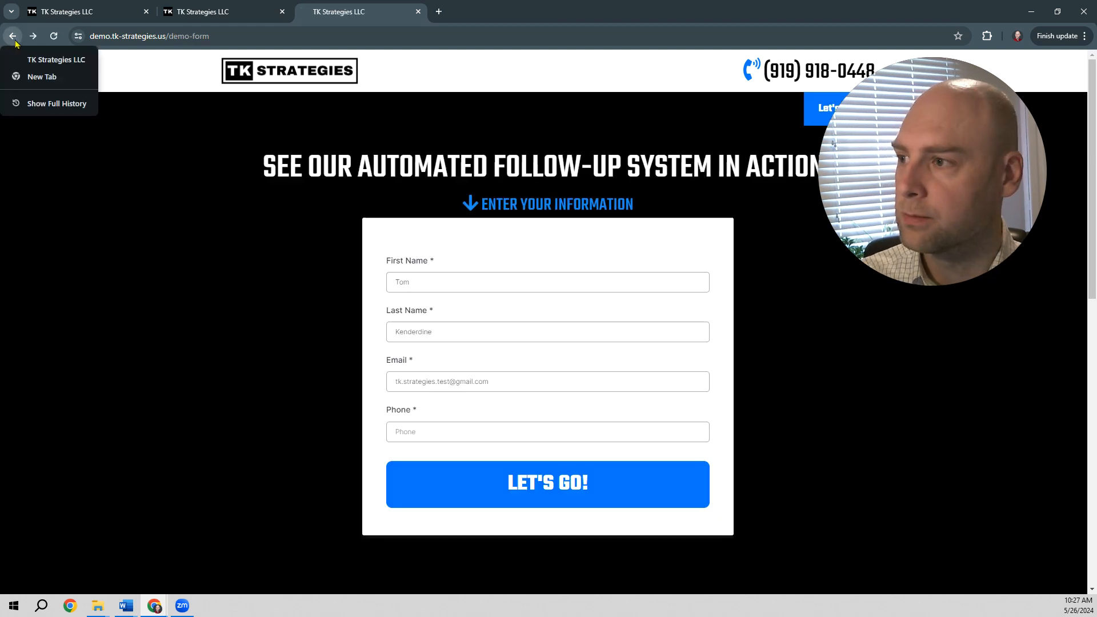
pyautogui.click(11, 38)
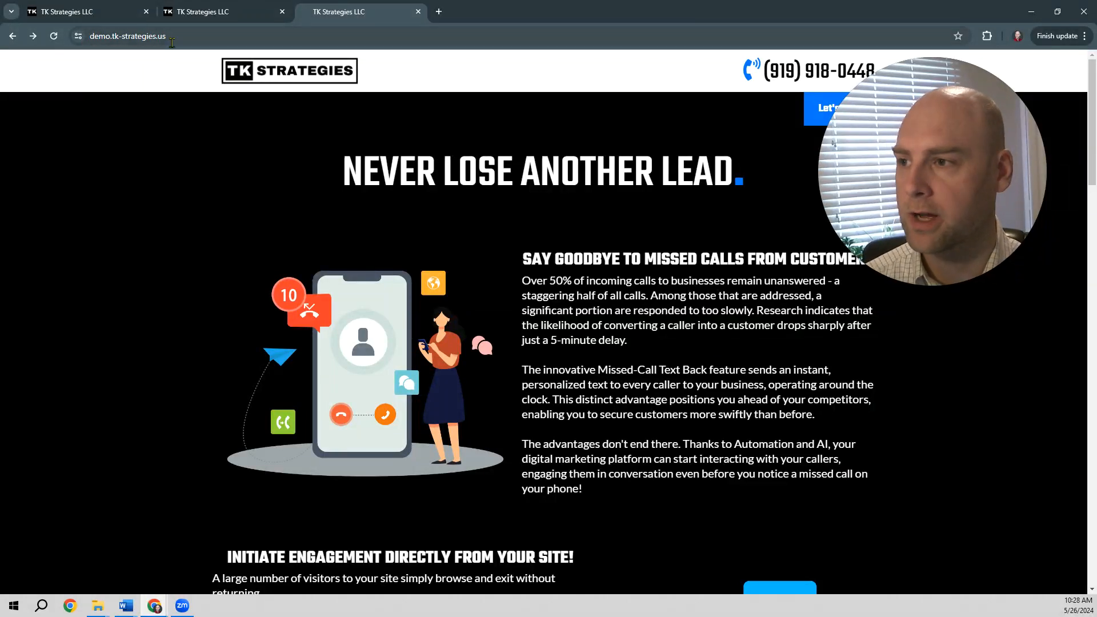
# Step: Review the demo home page's feature sections and open the demo form through Try the Automation
pyautogui.scroll(-8, 343, 114)
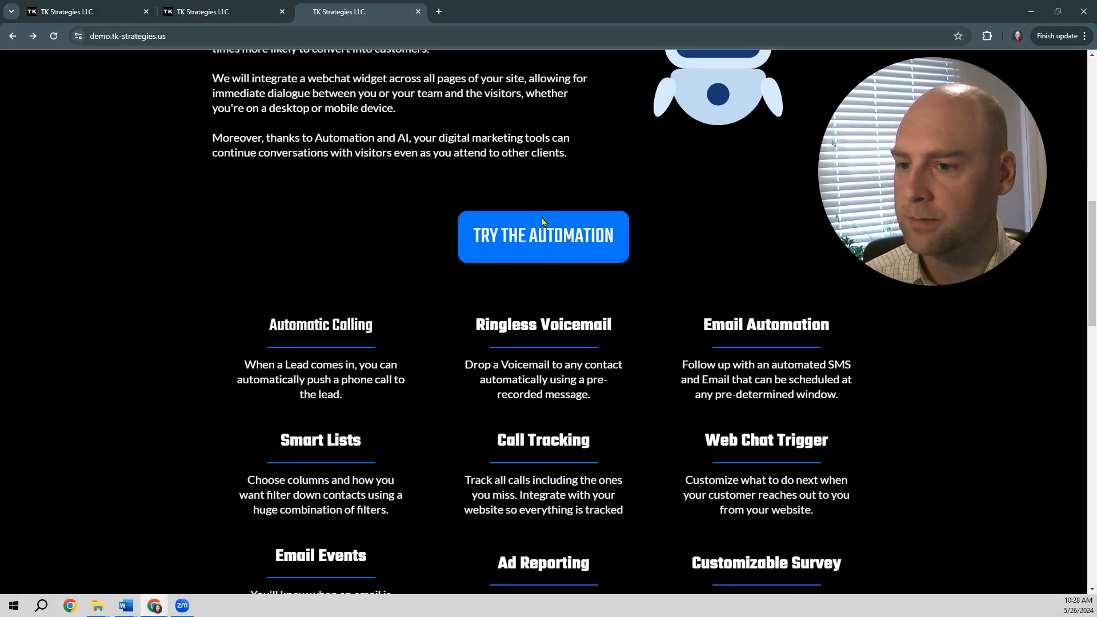
pyautogui.scroll(3, 560, 250)
pyautogui.scroll(2, 561, 250)
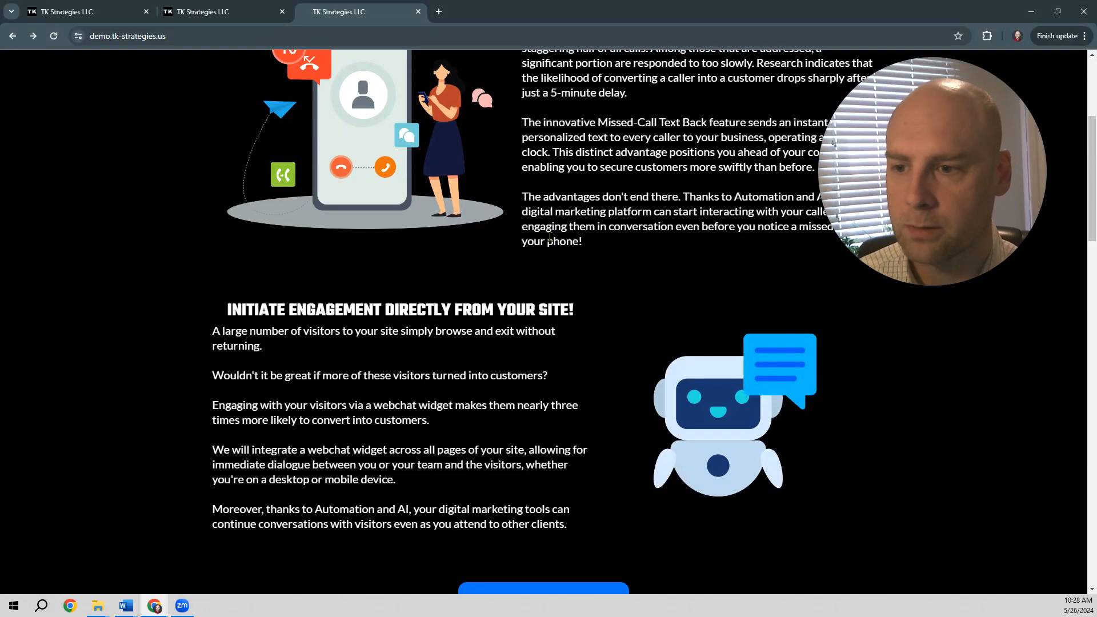
pyautogui.scroll(2, 561, 255)
pyautogui.scroll(-9, 549, 236)
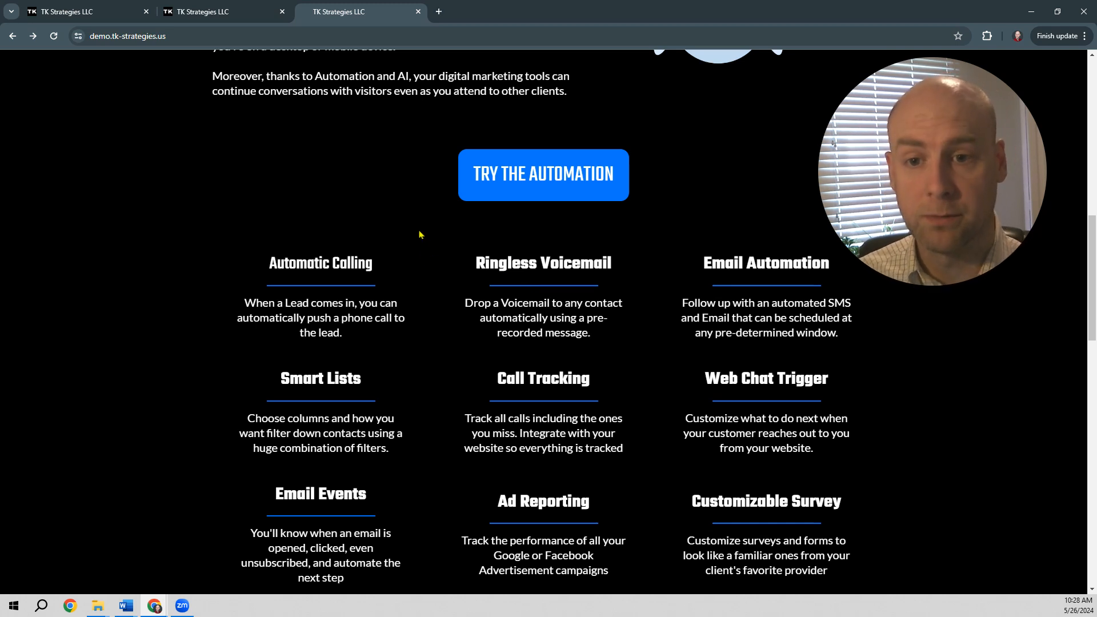
pyautogui.click(529, 178)
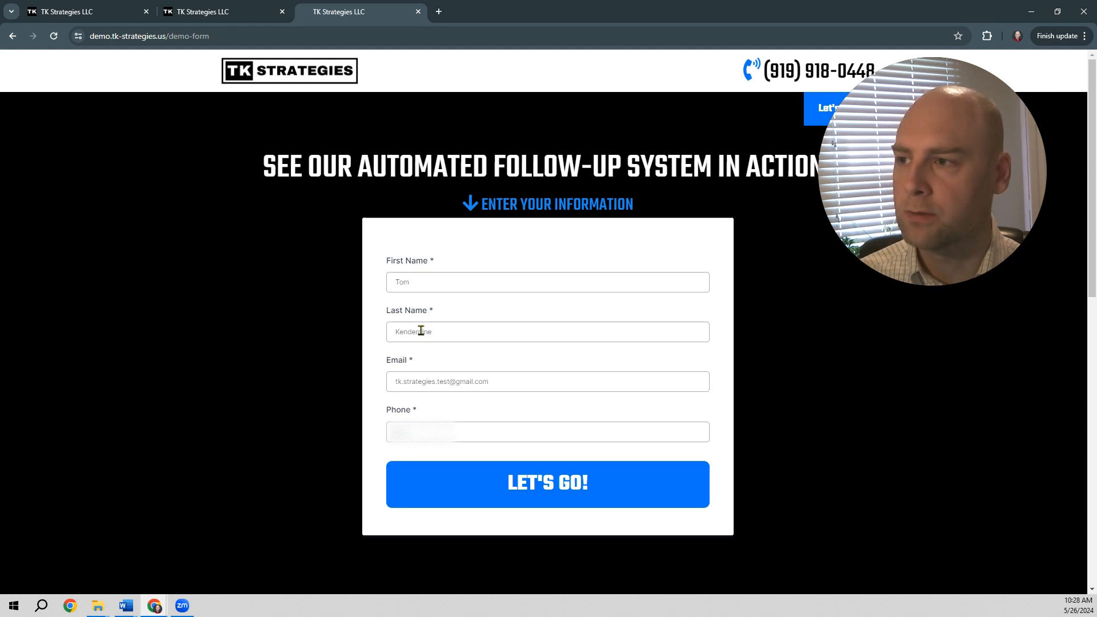
# Step: Check the Demo Home page in the page builder and return to the live demo form
pyautogui.click(224, 12)
pyautogui.scroll(10, 391, 234)
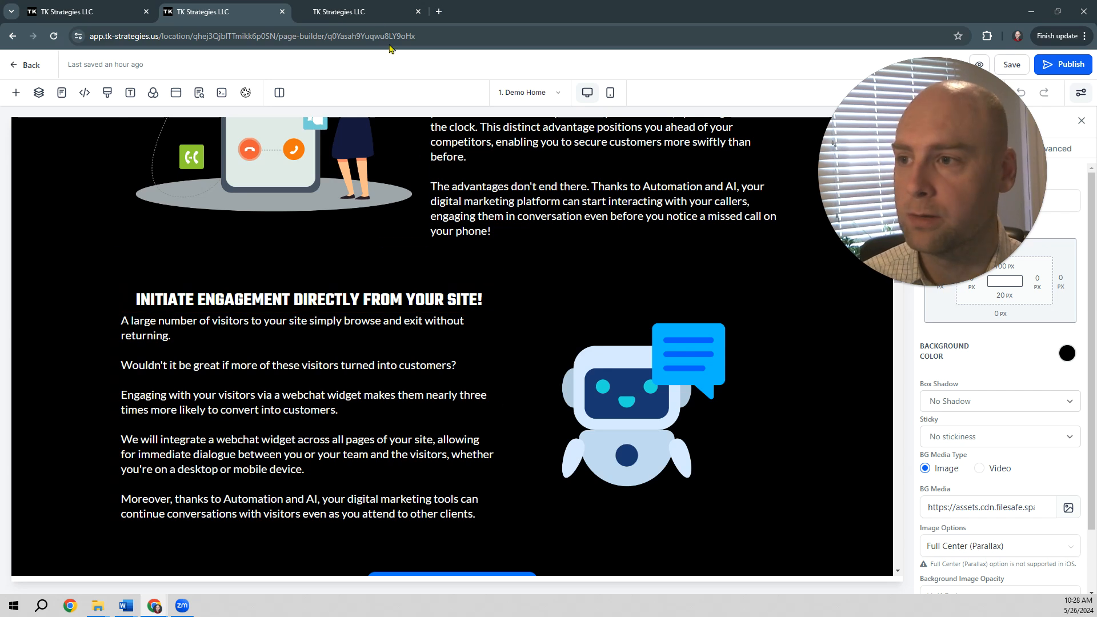
pyautogui.click(371, 11)
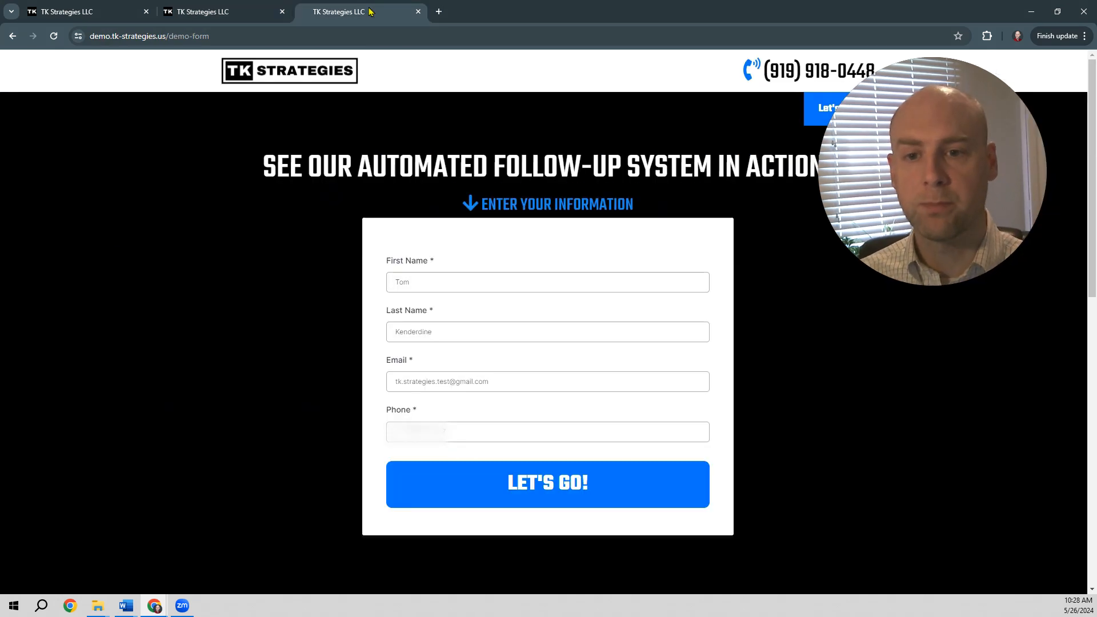